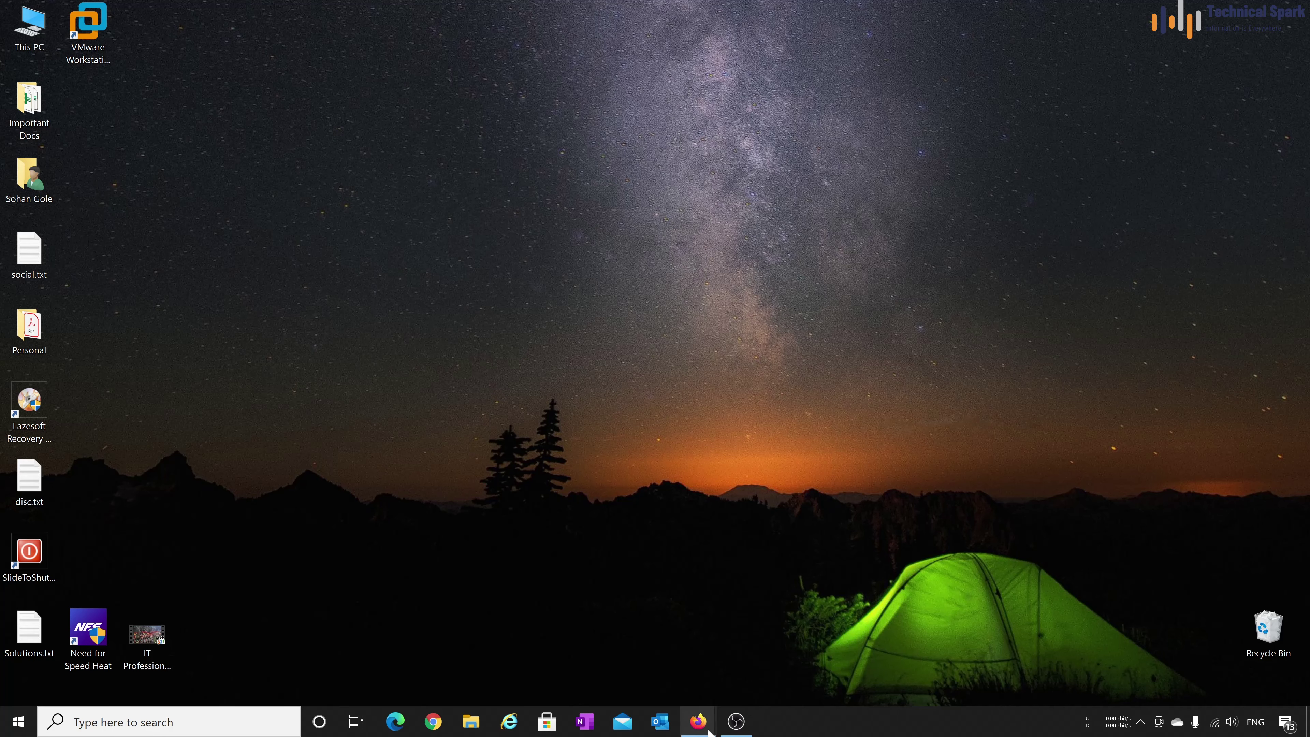
# Search Google for 'redhat customer portal login' and reach the Red Hat Customer Portal login page
pyautogui.moveTo(715, 722)
pyautogui.click(779, 656)
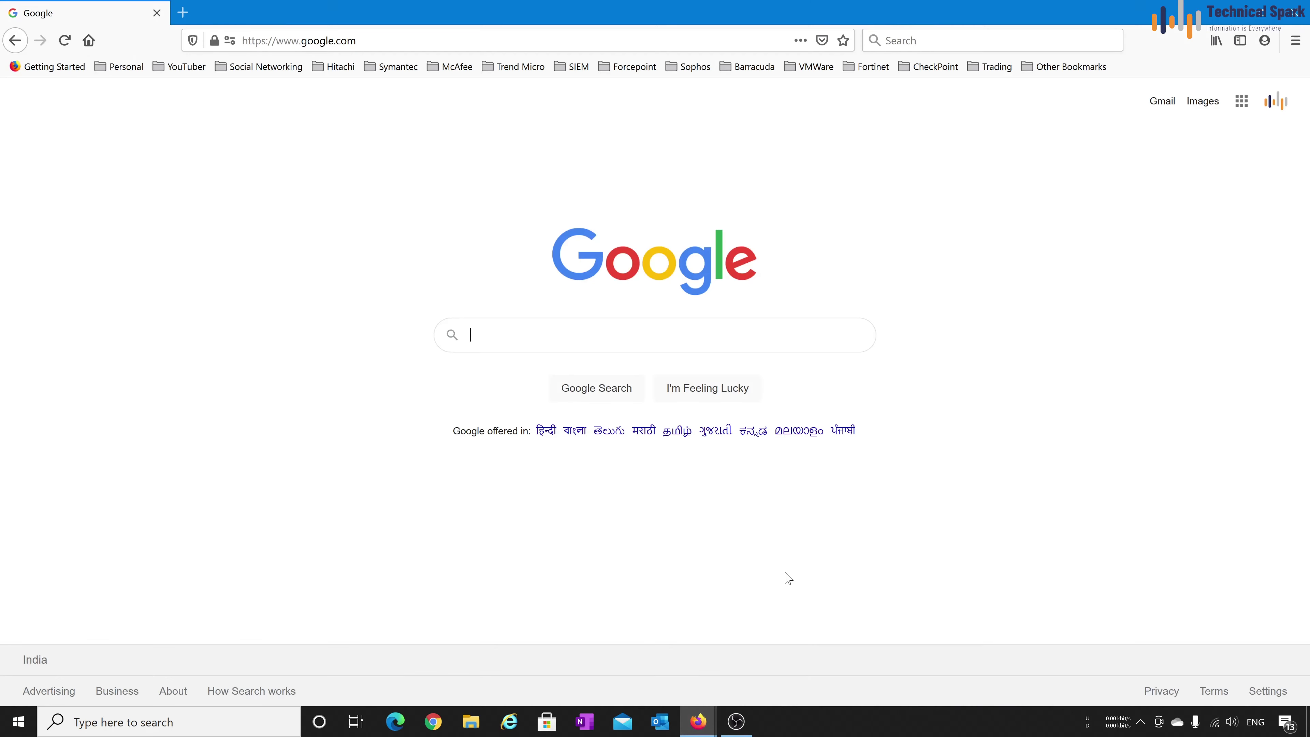
pyautogui.click(660, 330)
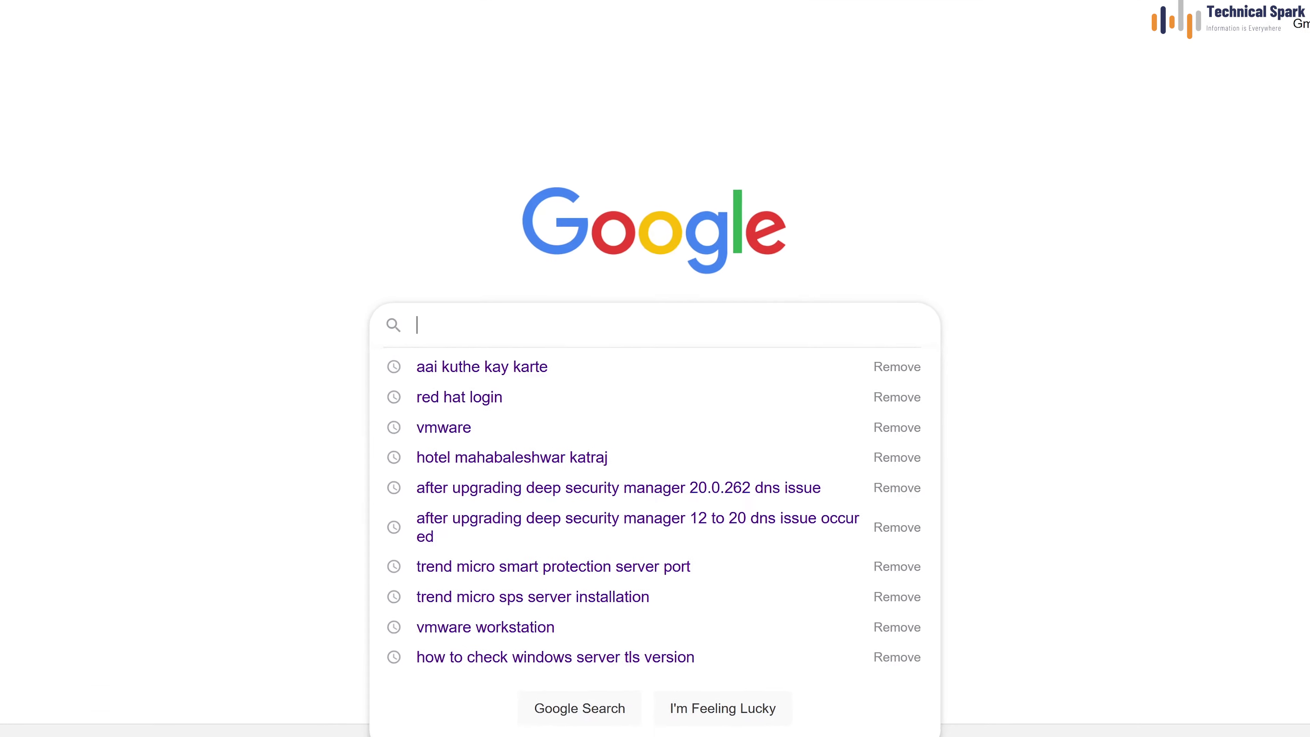
pyautogui.write('redhat cust')
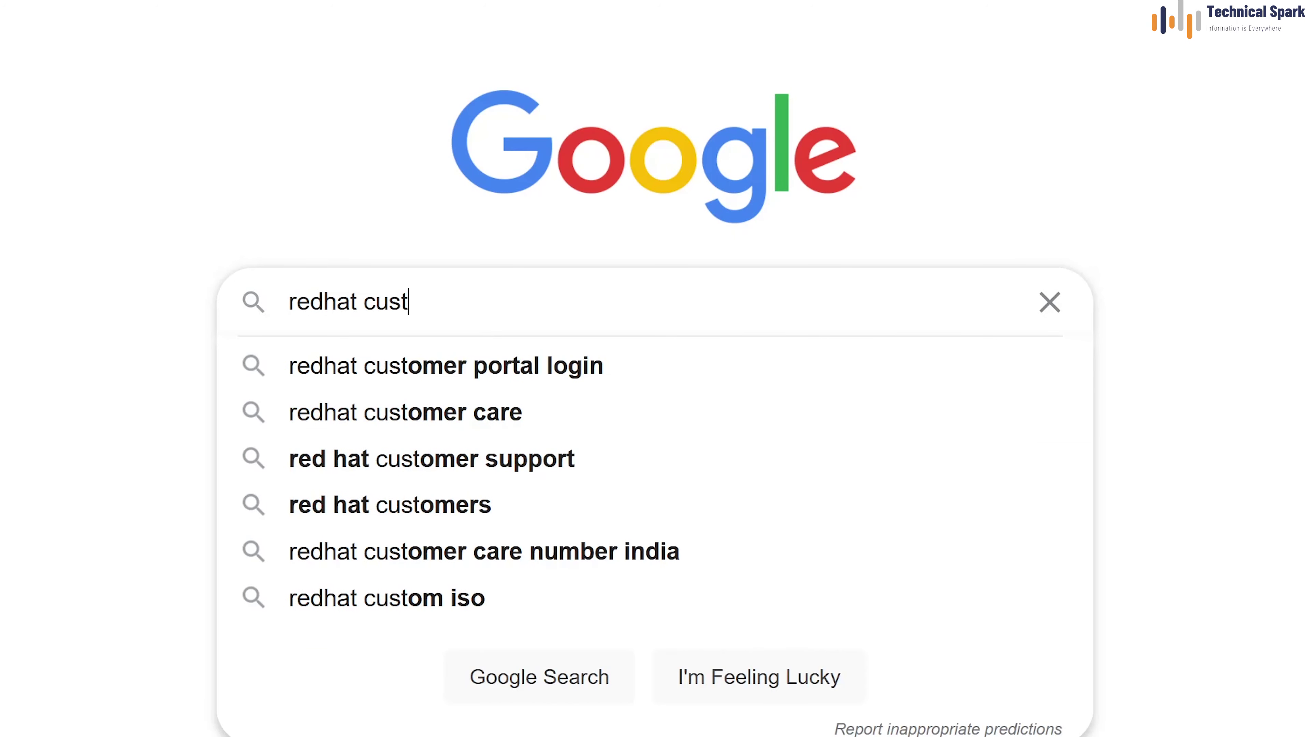
pyautogui.press('Down')
pyautogui.press('Return')
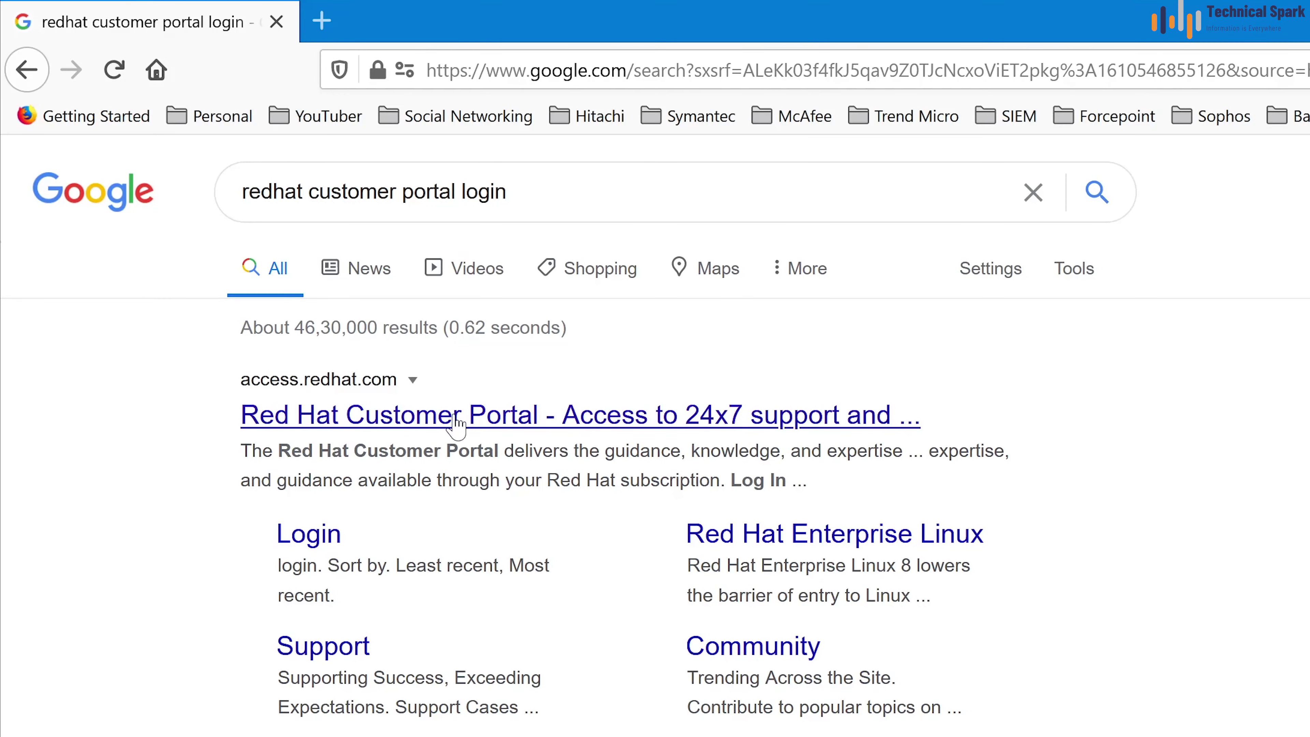
pyautogui.click(456, 418)
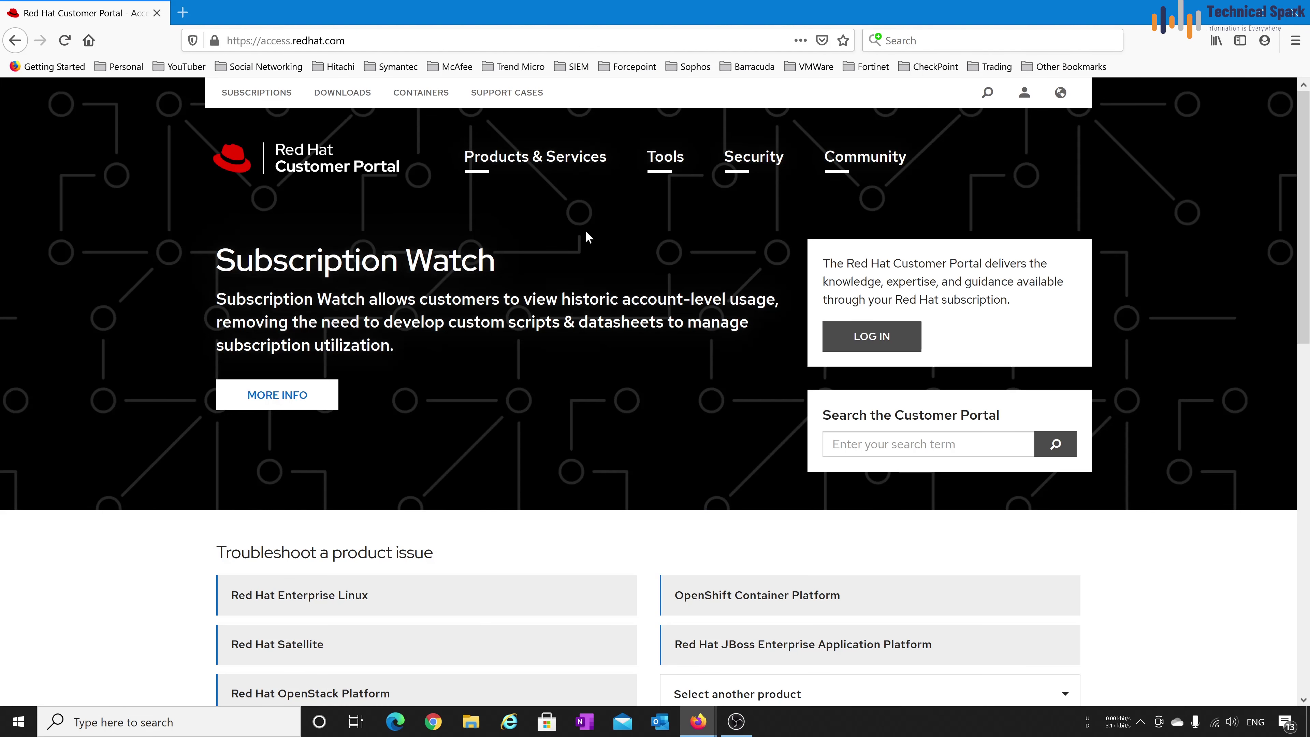
pyautogui.click(873, 339)
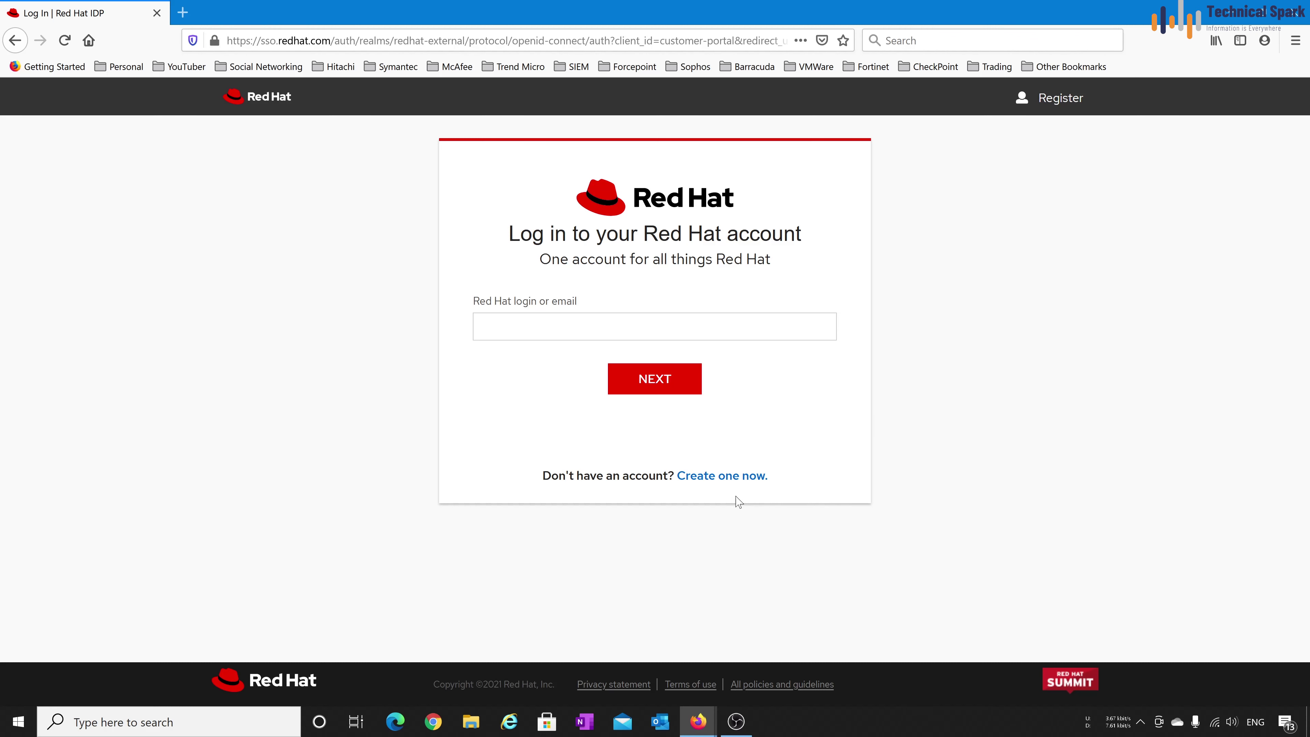
pyautogui.click(742, 476)
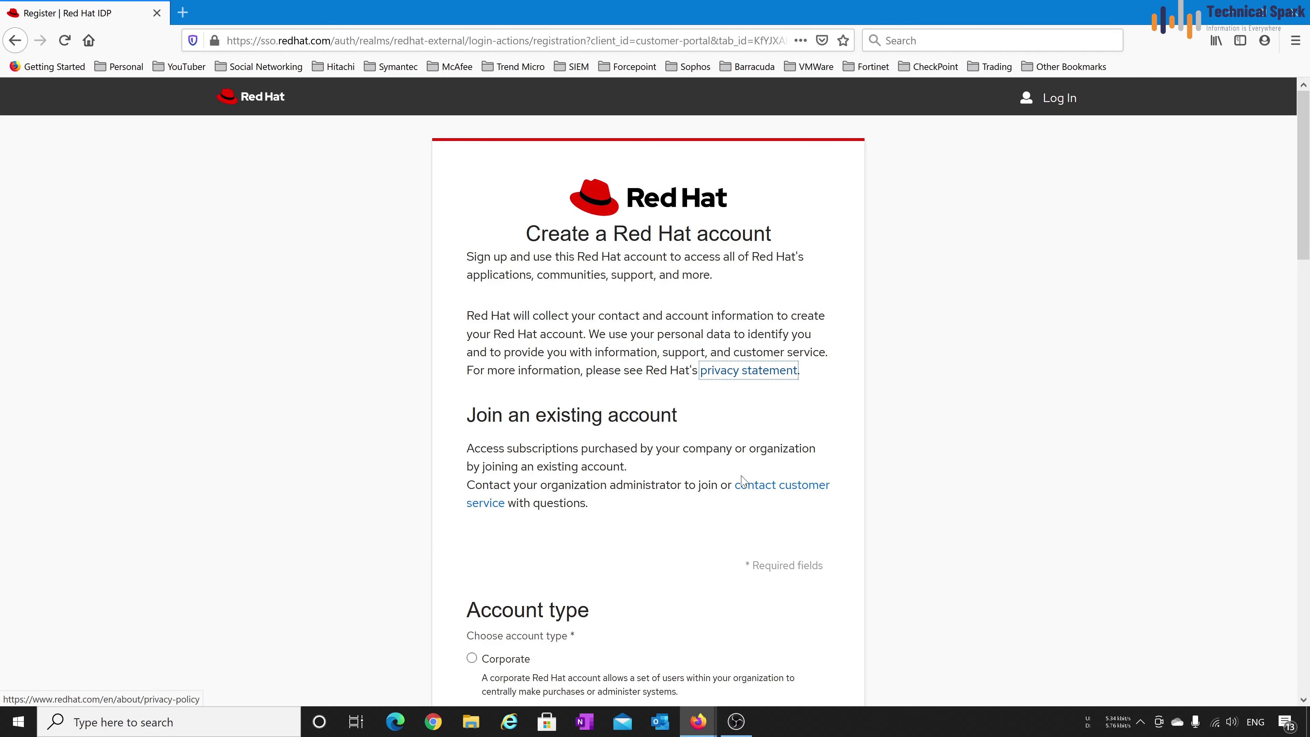
pyautogui.scroll(-3, 742, 480)
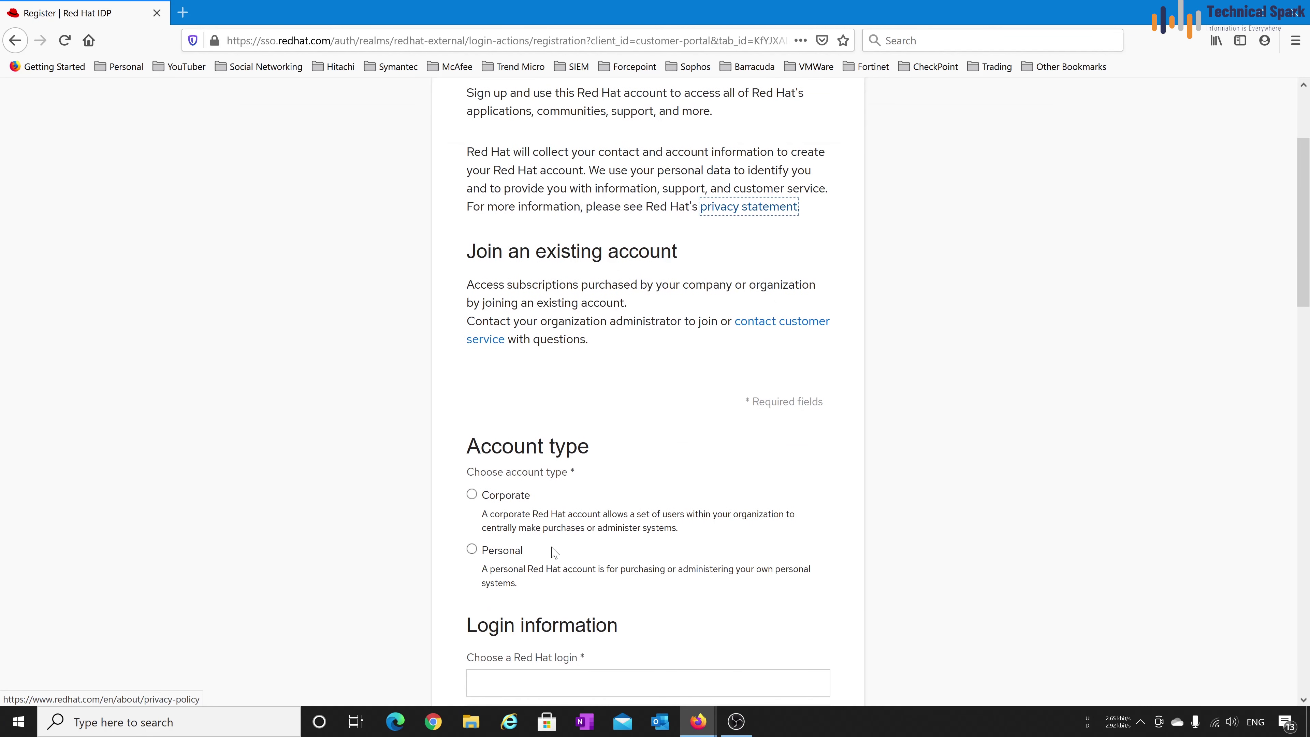
pyautogui.click(470, 550)
pyautogui.scroll(-6, 535, 540)
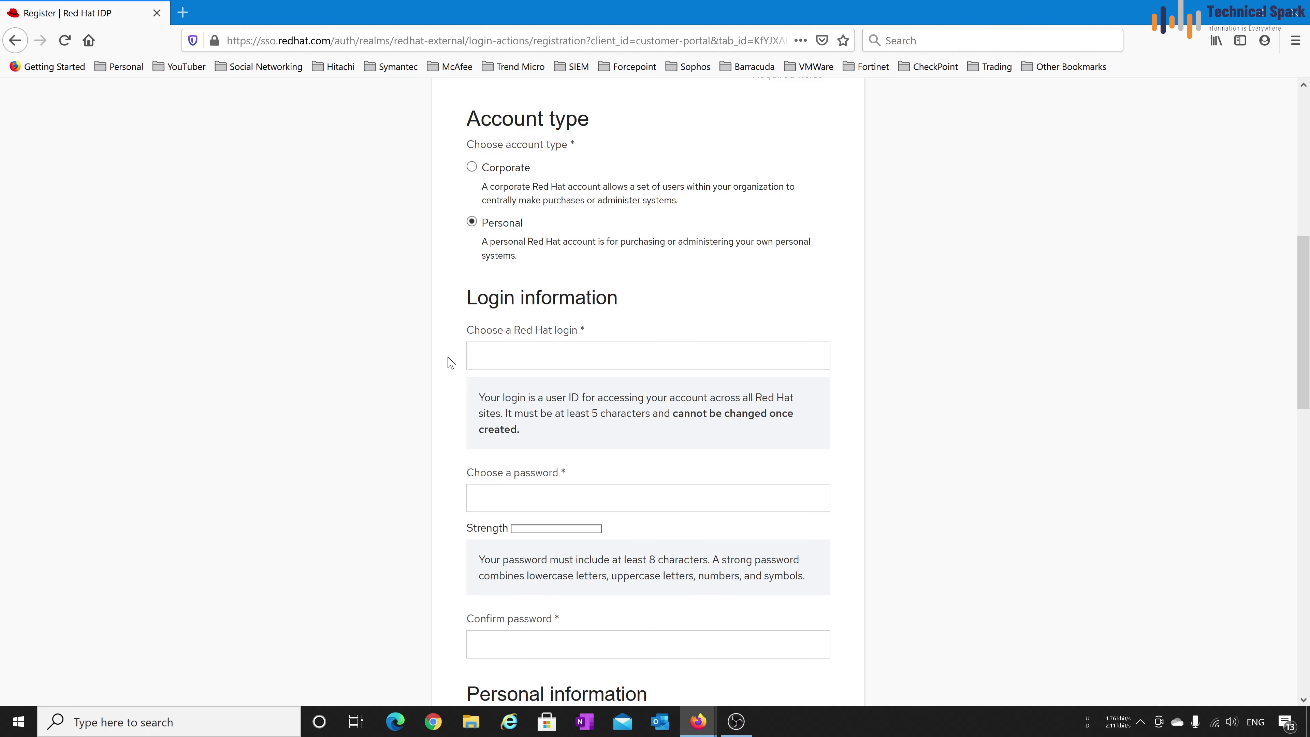
pyautogui.scroll(-4, 463, 381)
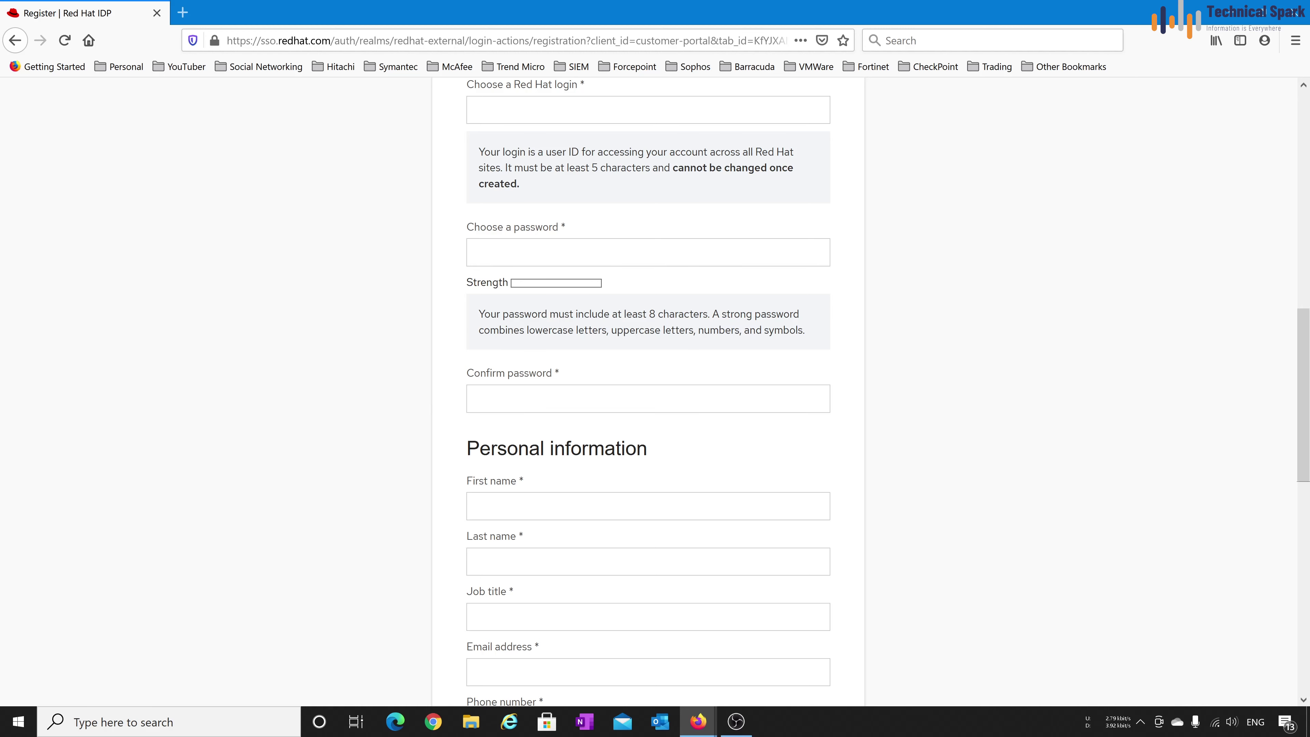
pyautogui.scroll(-3, 441, 313)
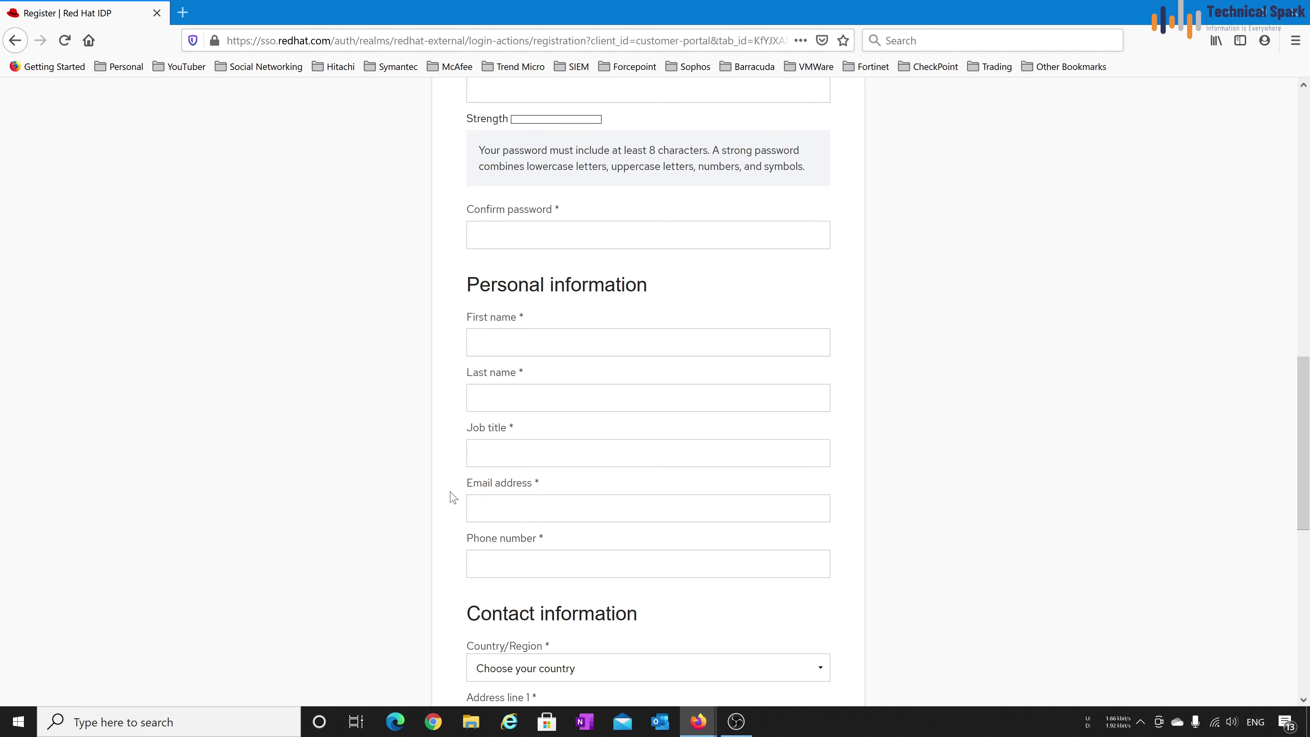
pyautogui.scroll(-5, 612, 506)
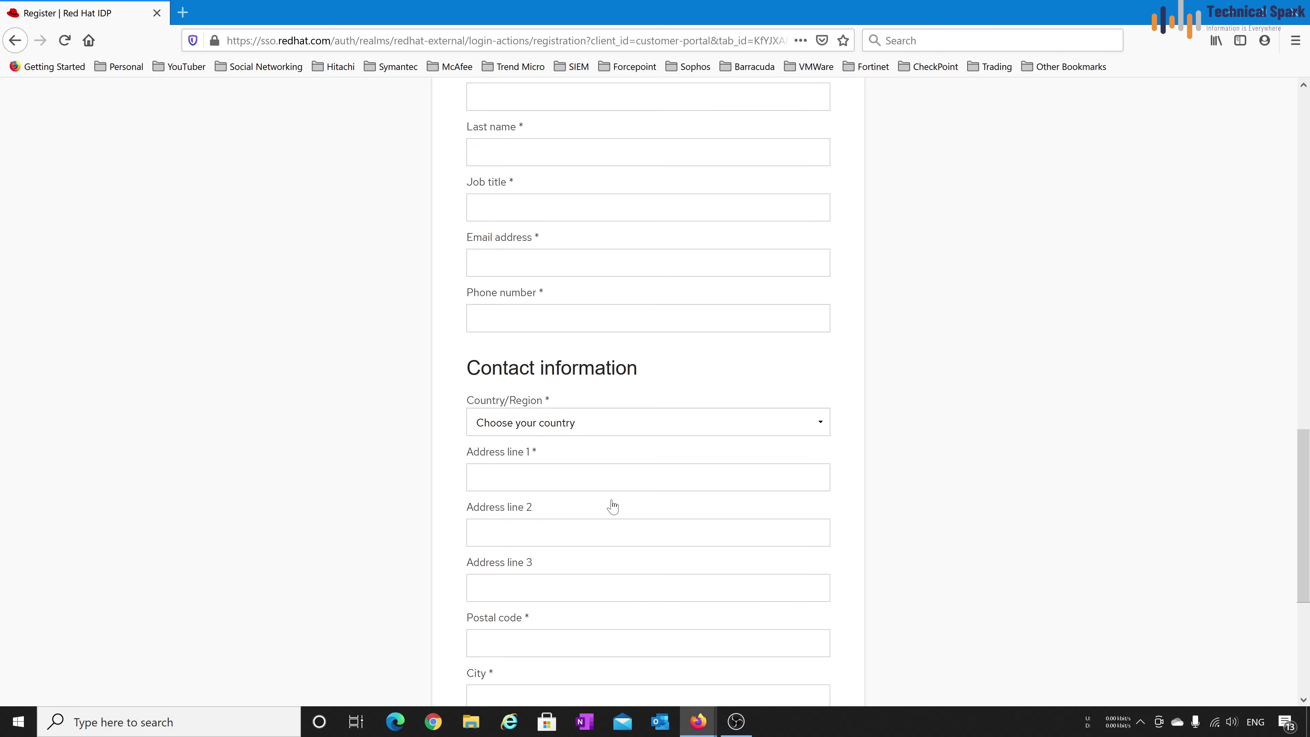
pyautogui.scroll(-2, 691, 515)
pyautogui.scroll(-1, 692, 514)
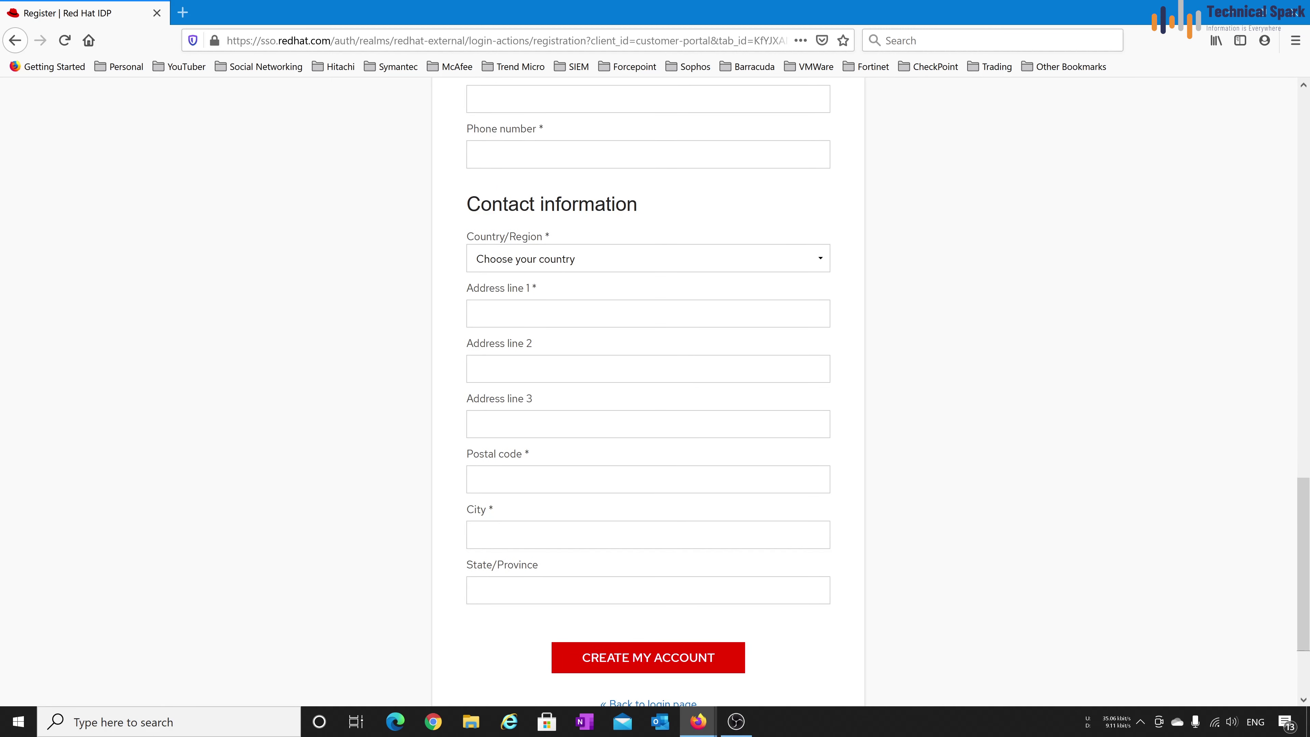
pyautogui.scroll(-3, 692, 467)
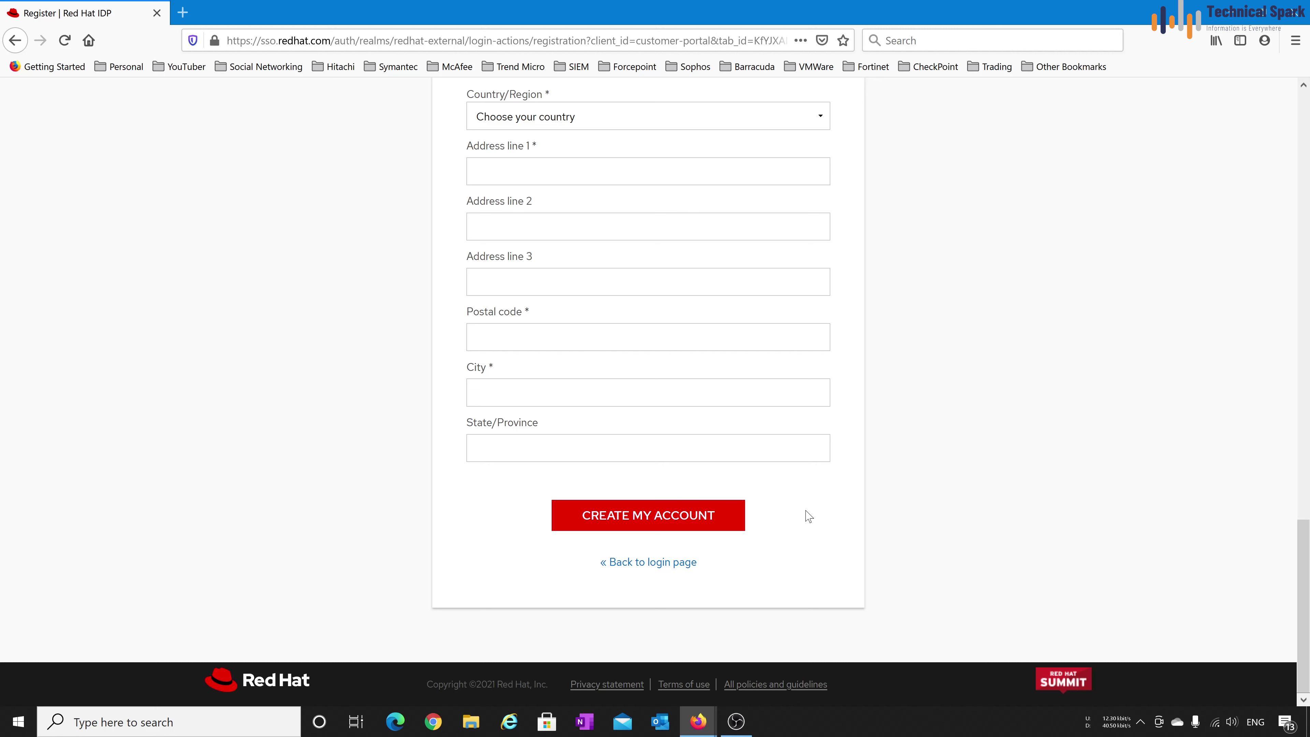
pyautogui.click(680, 563)
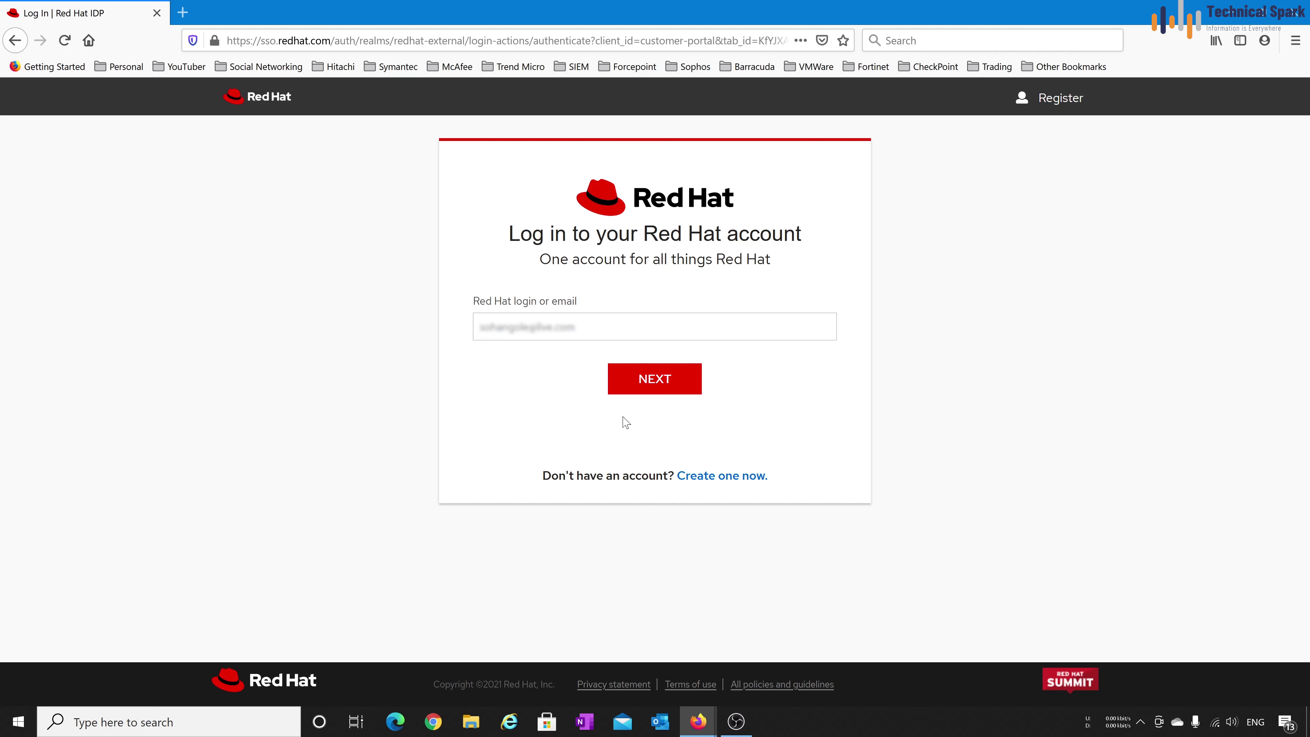
# Sign in to the Red Hat account with the saved login and password, then open Product Downloads
pyautogui.click(685, 384)
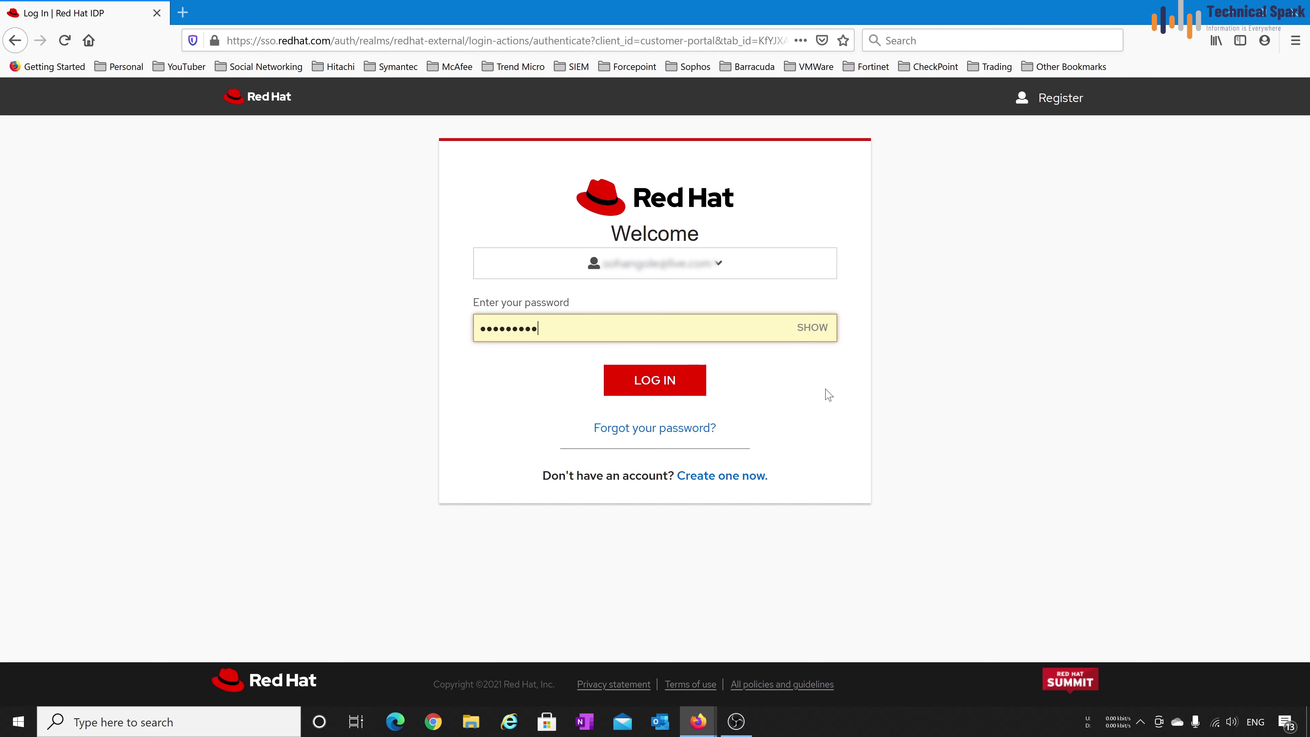
pyautogui.click(666, 379)
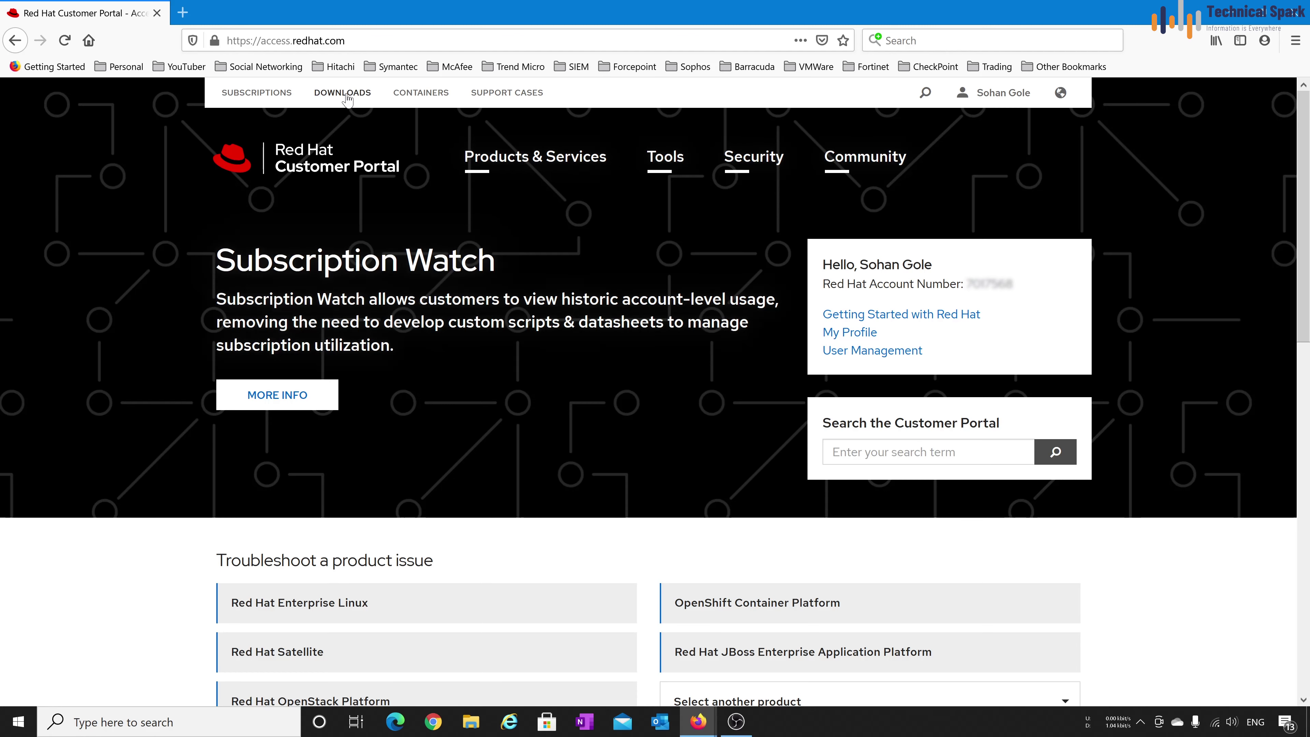
pyautogui.click(340, 95)
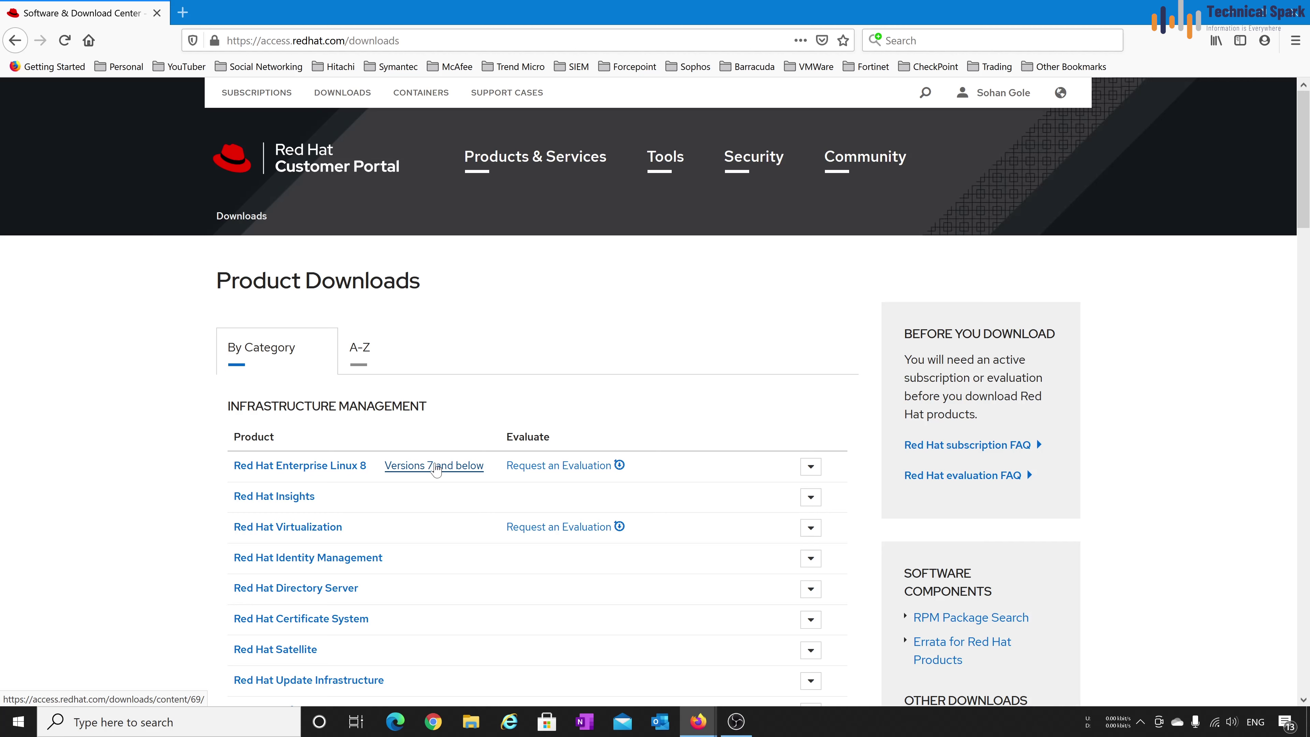
# Filter the RHEL 8 downloads to x86_64, version 8.3 (latest), and scroll to the installer images
pyautogui.click(313, 469)
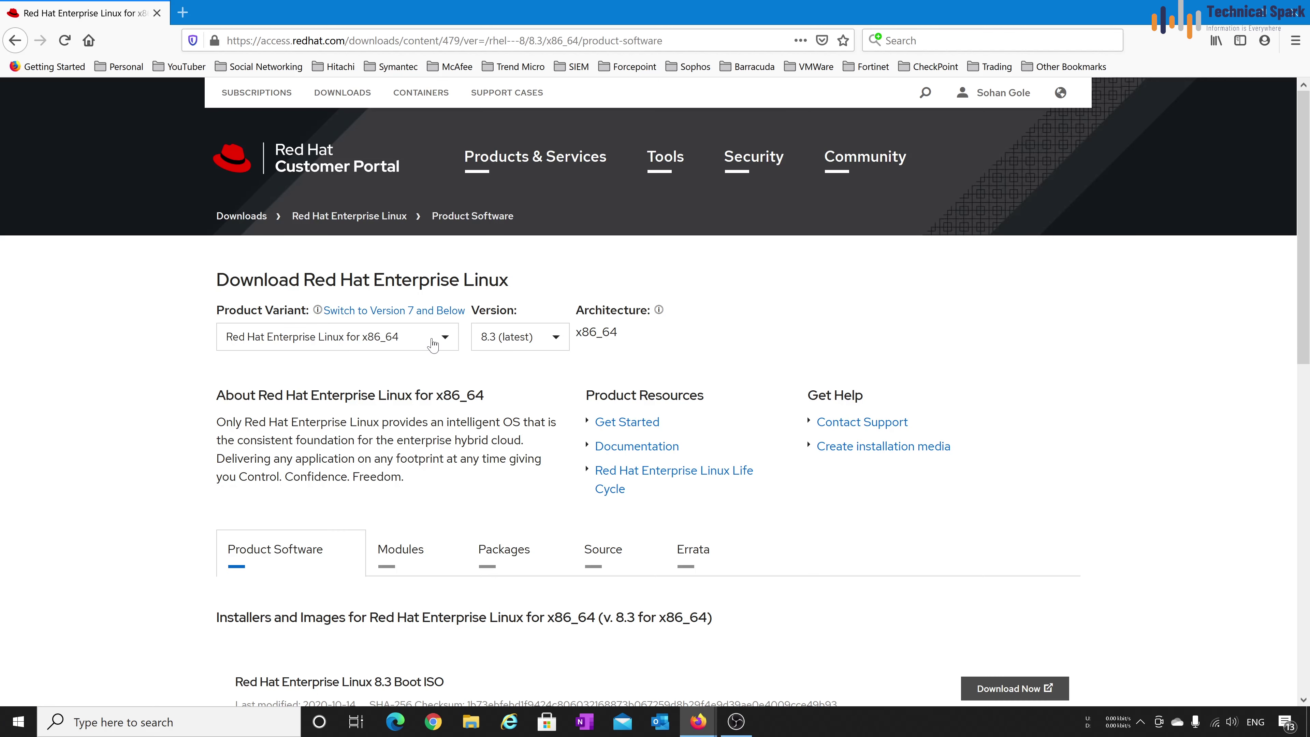
pyautogui.click(432, 345)
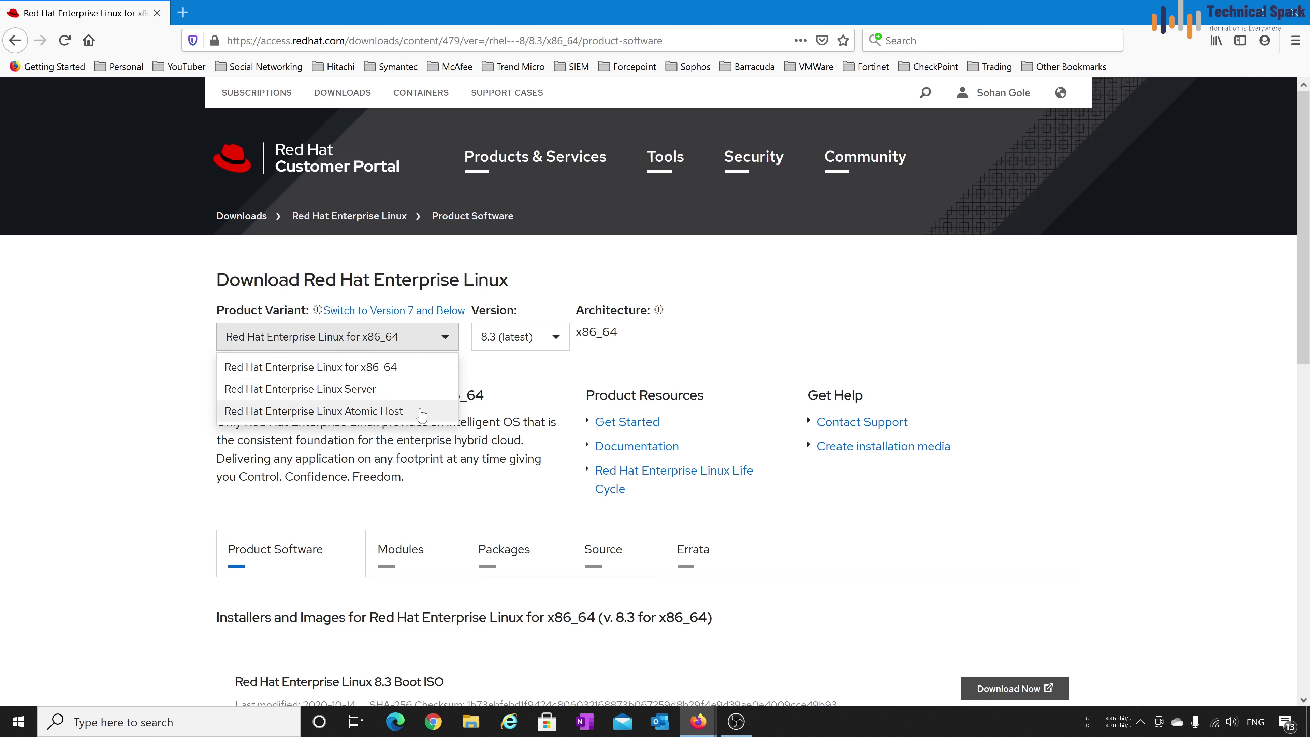
pyautogui.click(371, 343)
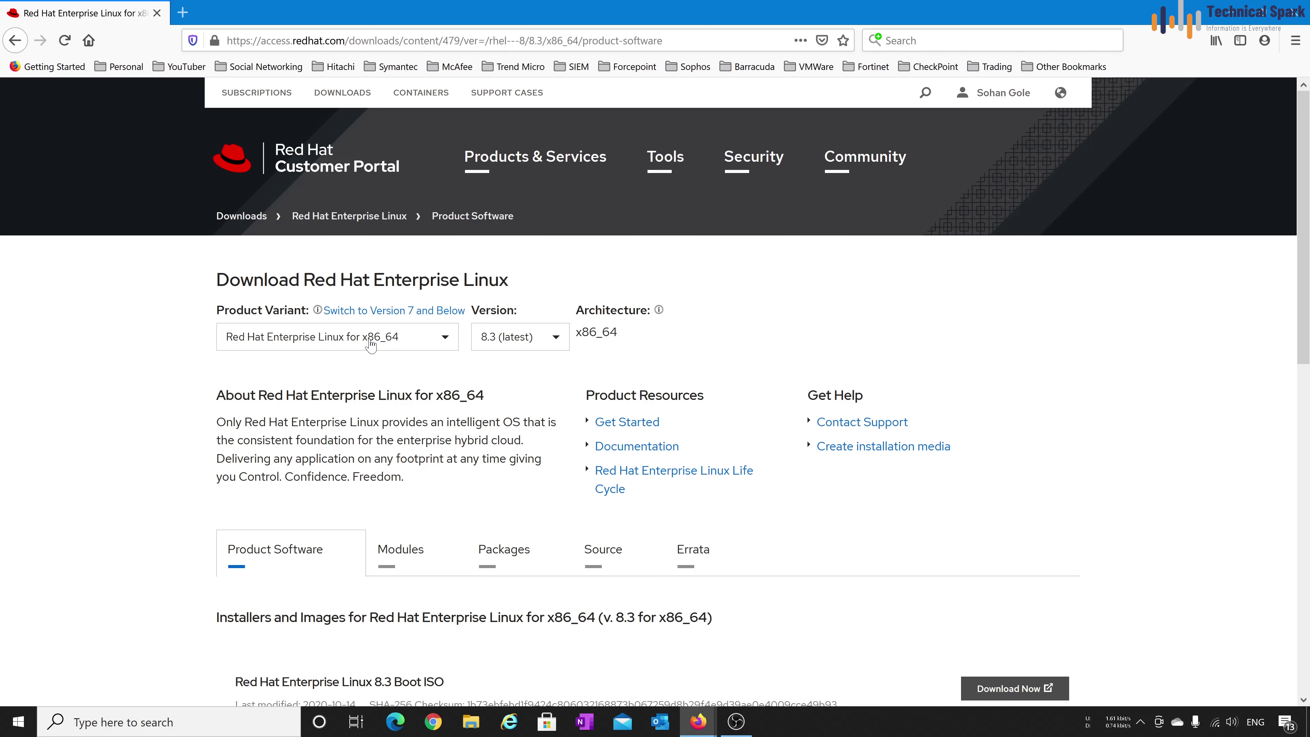
pyautogui.click(371, 343)
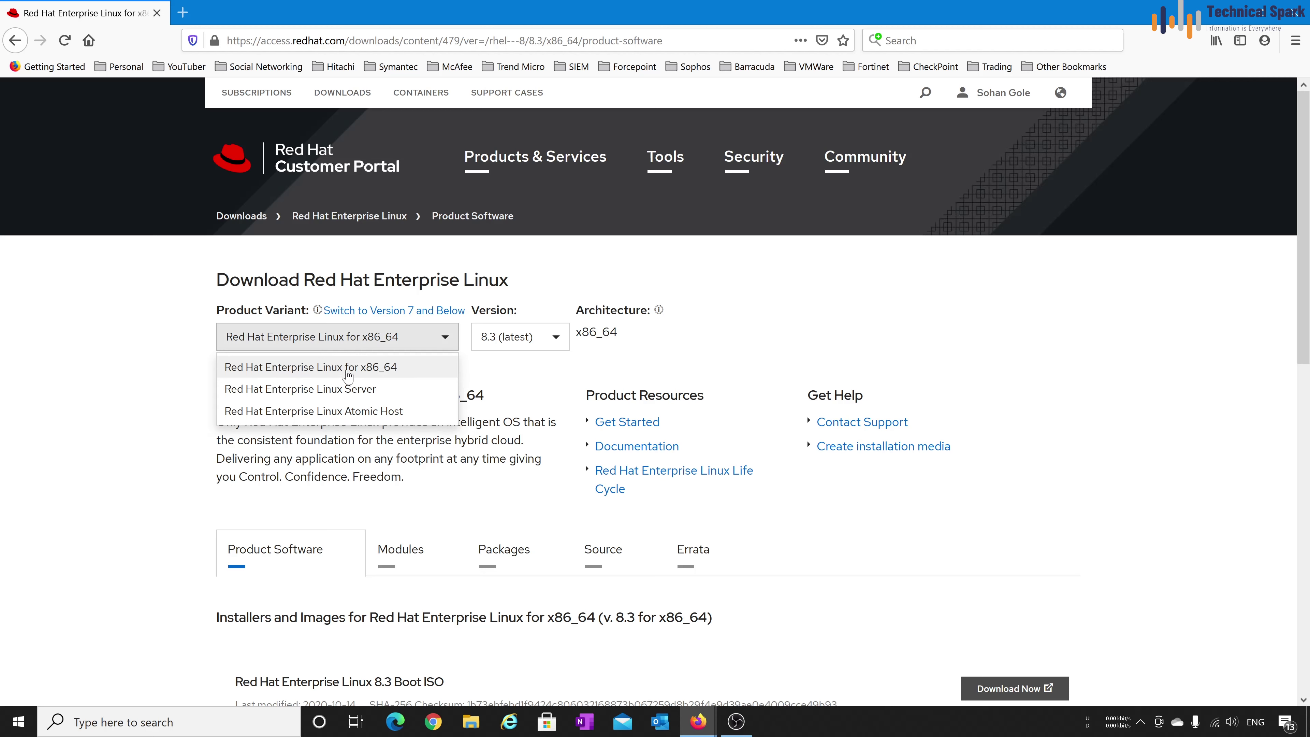
pyautogui.click(527, 368)
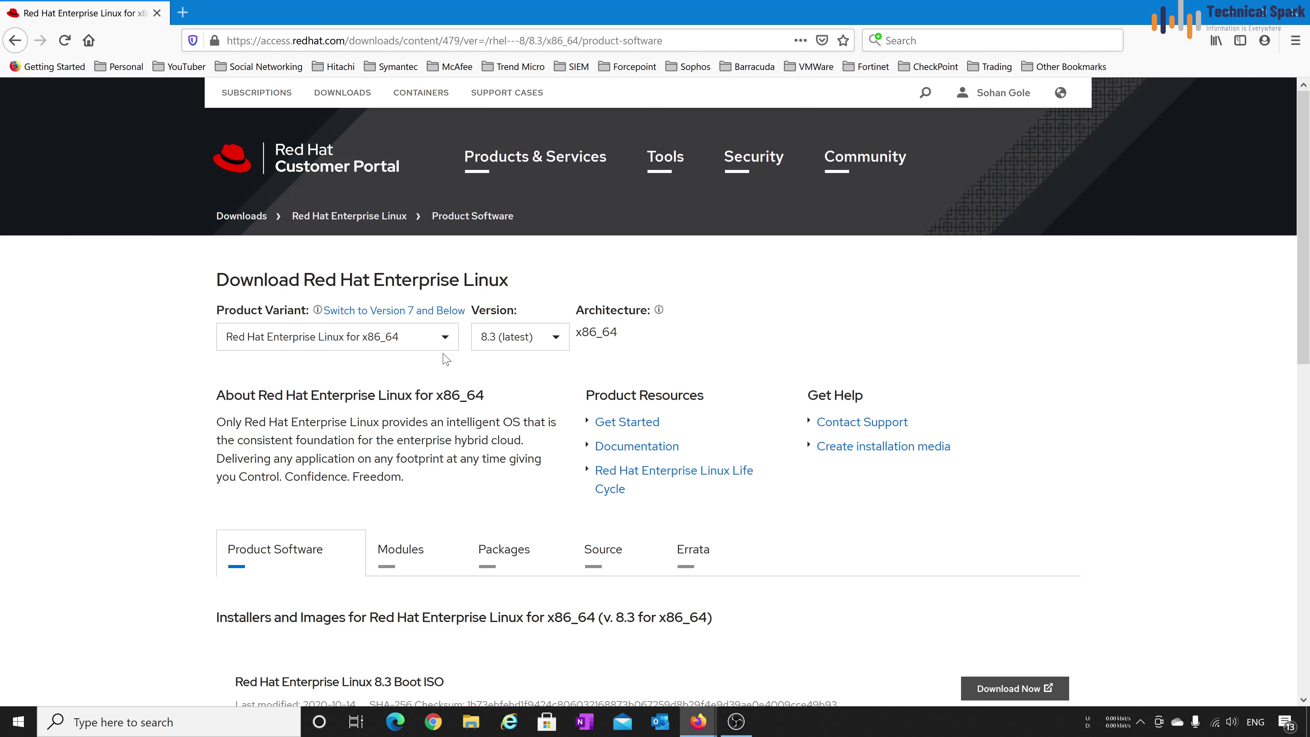
pyautogui.click(523, 346)
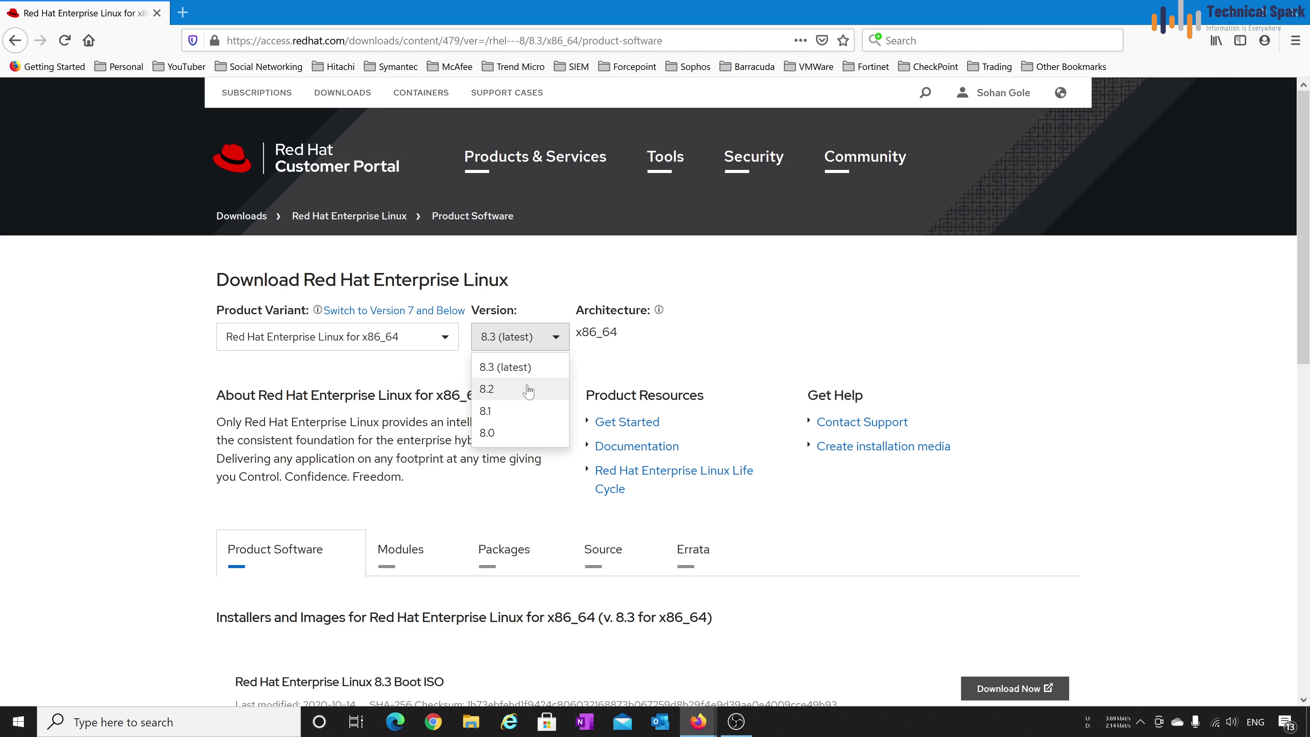
pyautogui.click(529, 339)
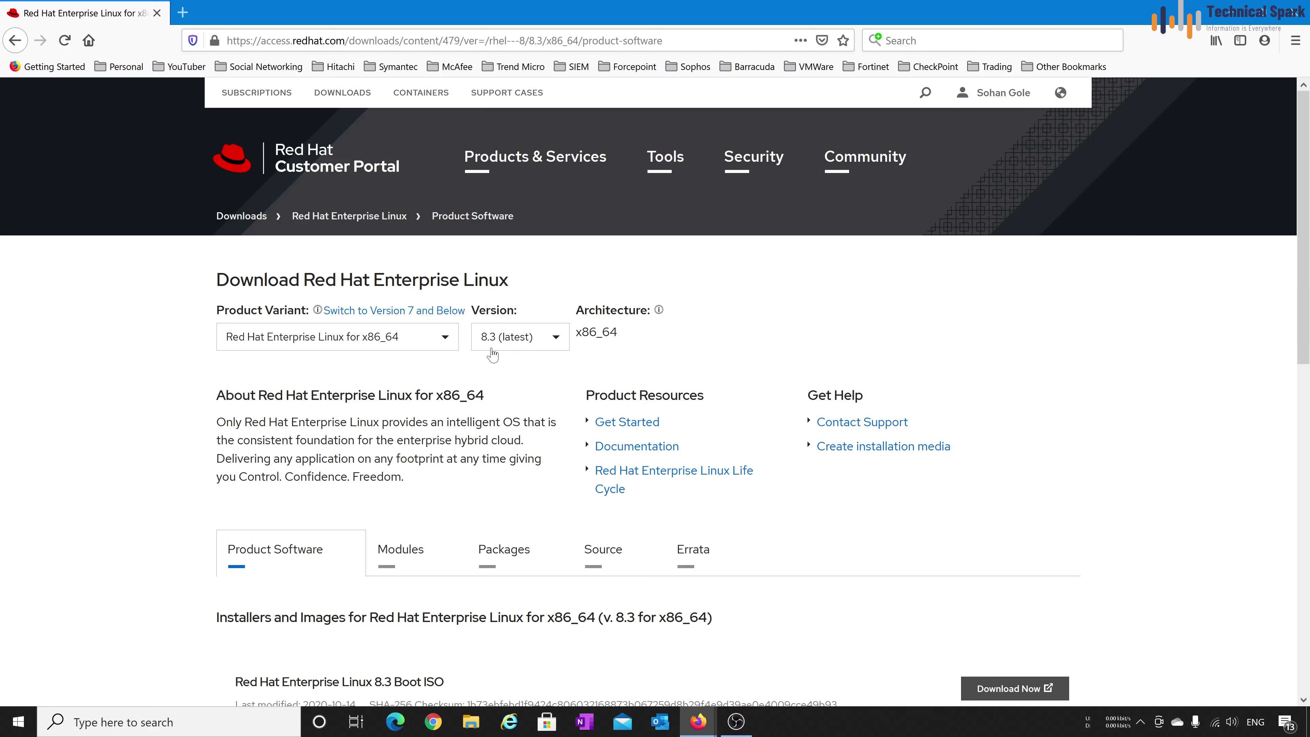
pyautogui.scroll(-6, 565, 371)
pyautogui.scroll(-1, 568, 371)
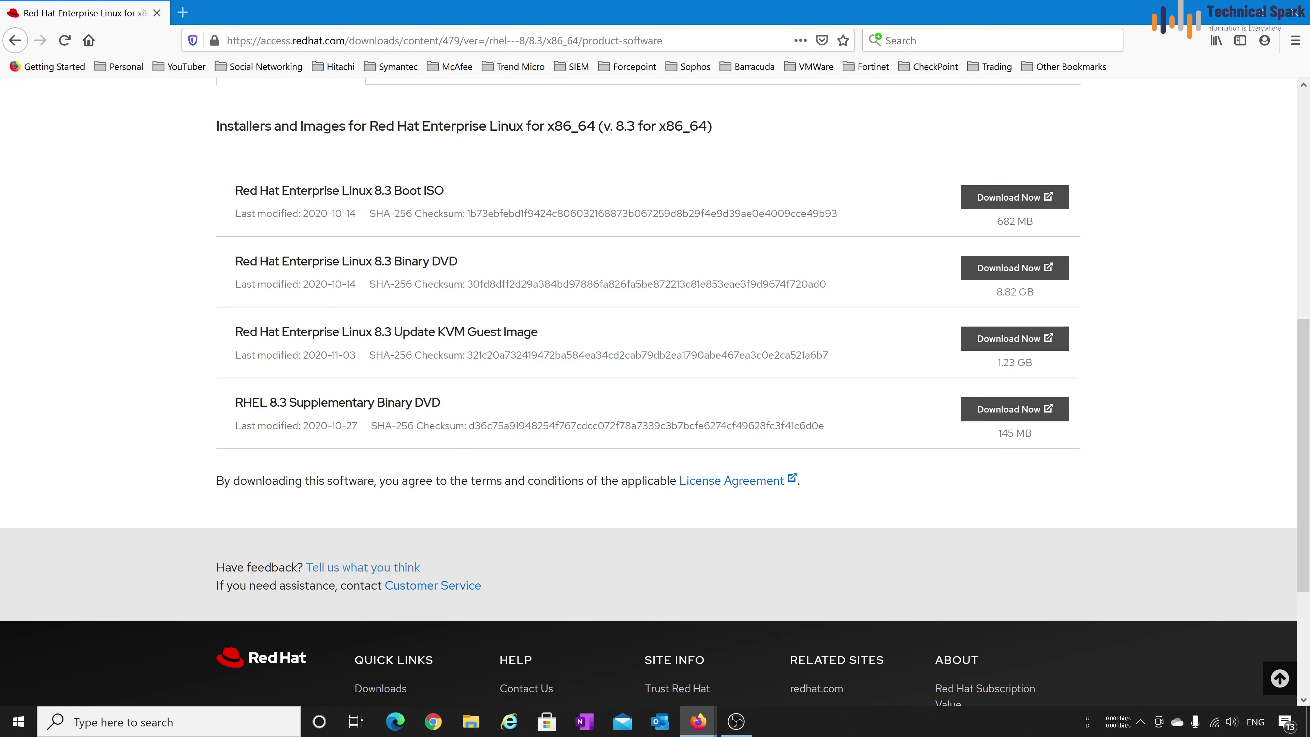
# Start the 8.82 GB RHEL 8.3 Binary DVD download, cancel it, and close Firefox
pyautogui.moveTo(235, 261); pyautogui.dragTo(469, 268)
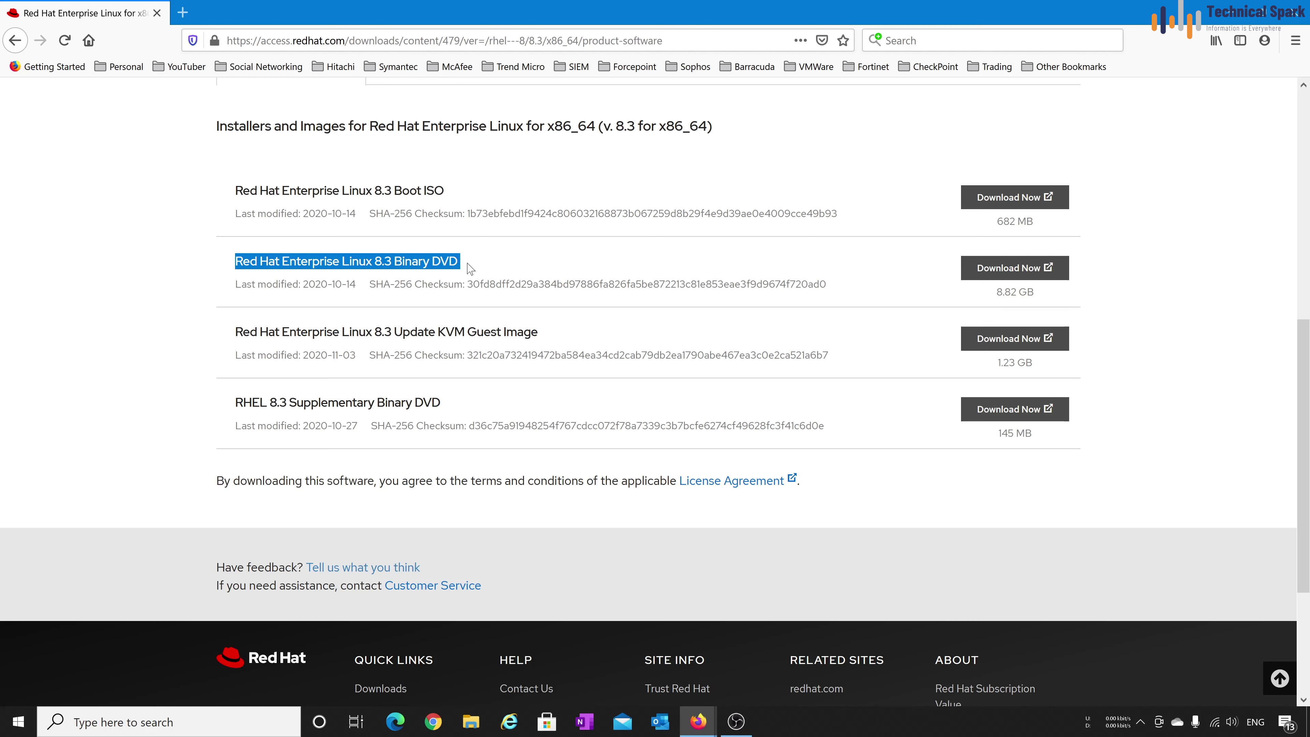
pyautogui.moveTo(992, 298); pyautogui.dragTo(1042, 297)
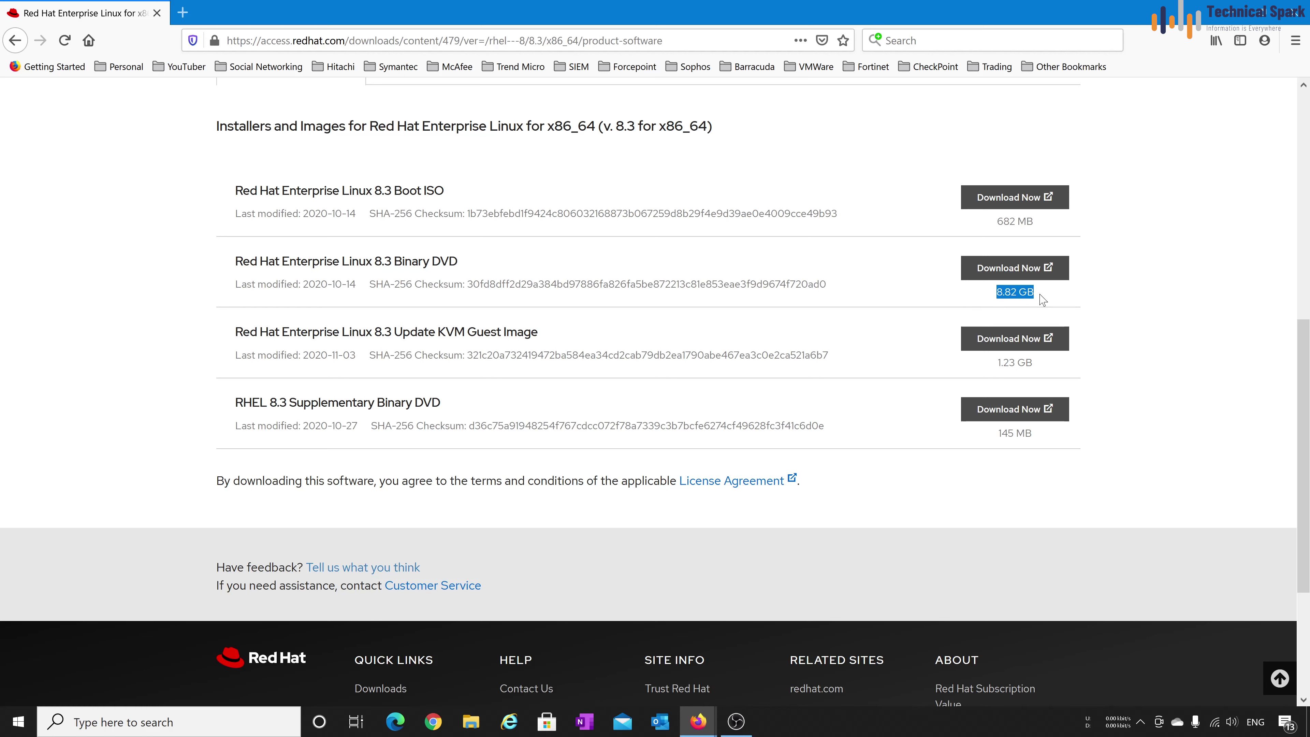
pyautogui.click(1009, 268)
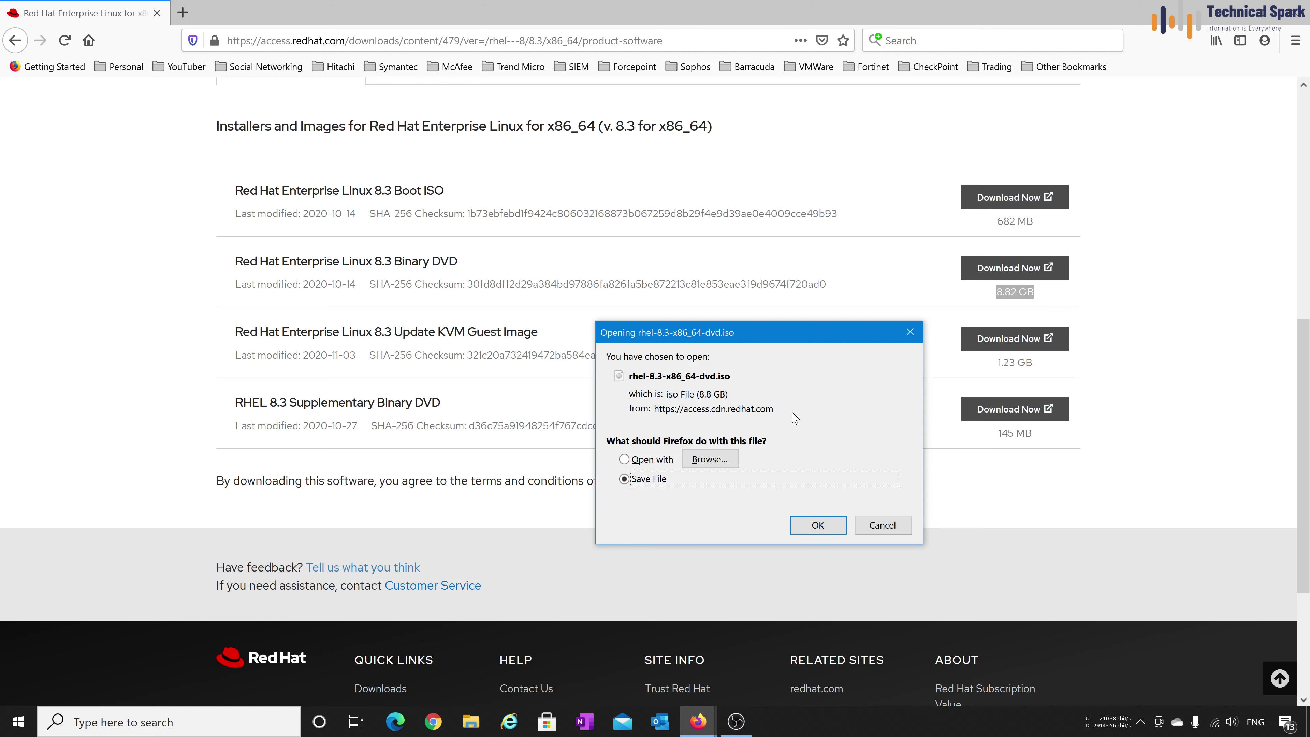
pyautogui.click(893, 529)
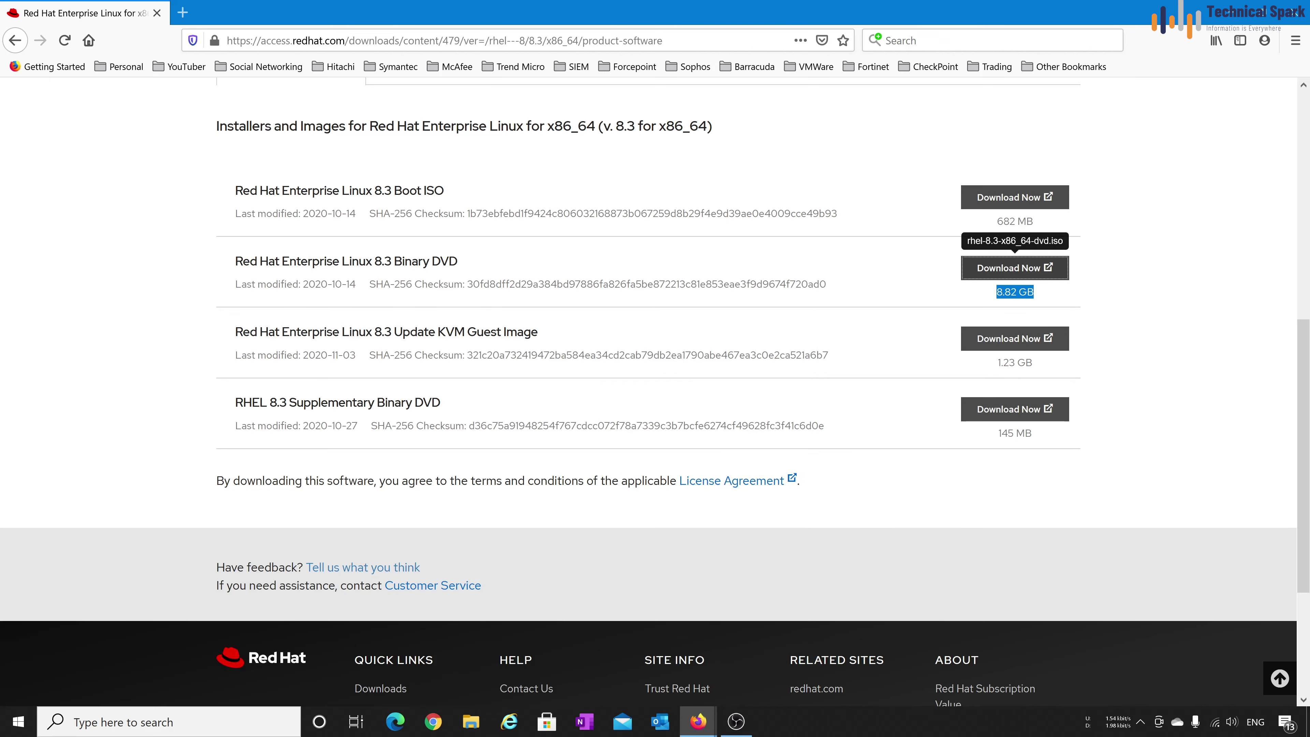
pyautogui.click(1304, 15)
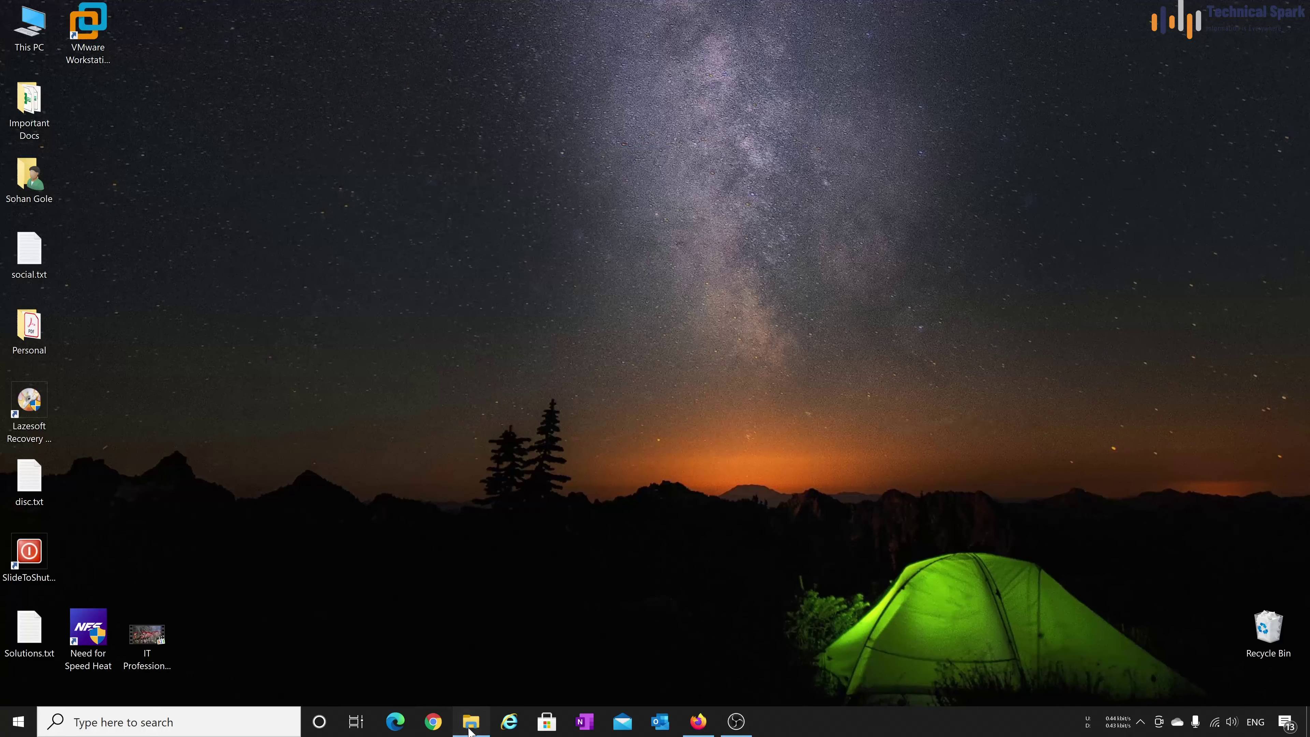
# Open the G:\Operating Systems\Unix folder holding rhel-8.3-x86_64-dvd.iso and launch VMware Workstation
pyautogui.click(471, 722)
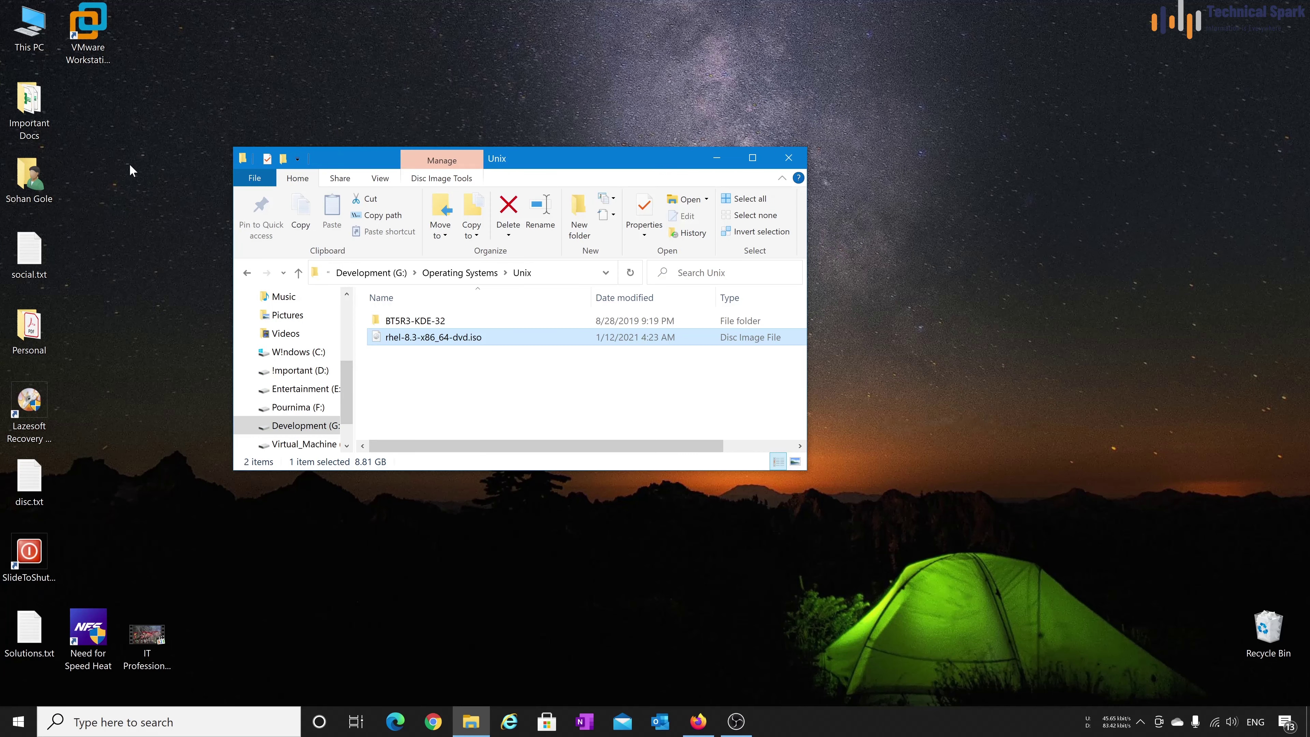
pyautogui.click(129, 164)
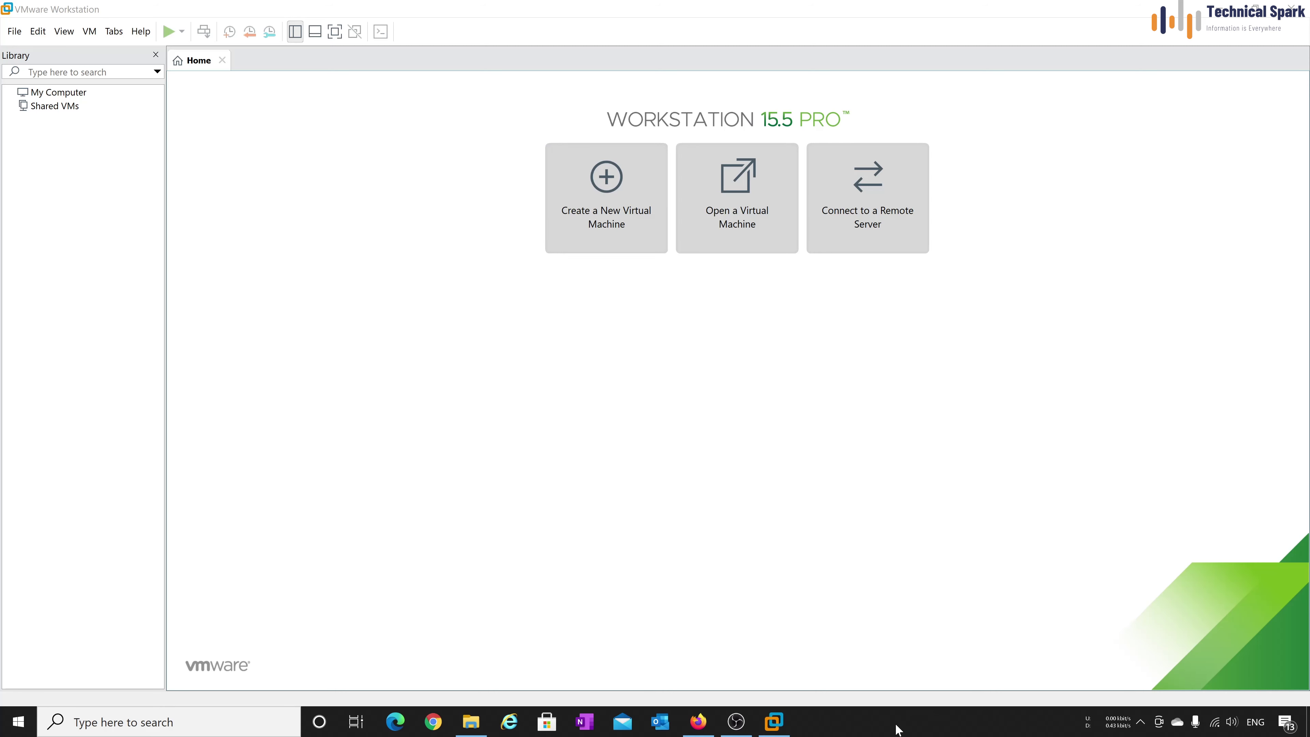
pyautogui.rightClick(912, 727)
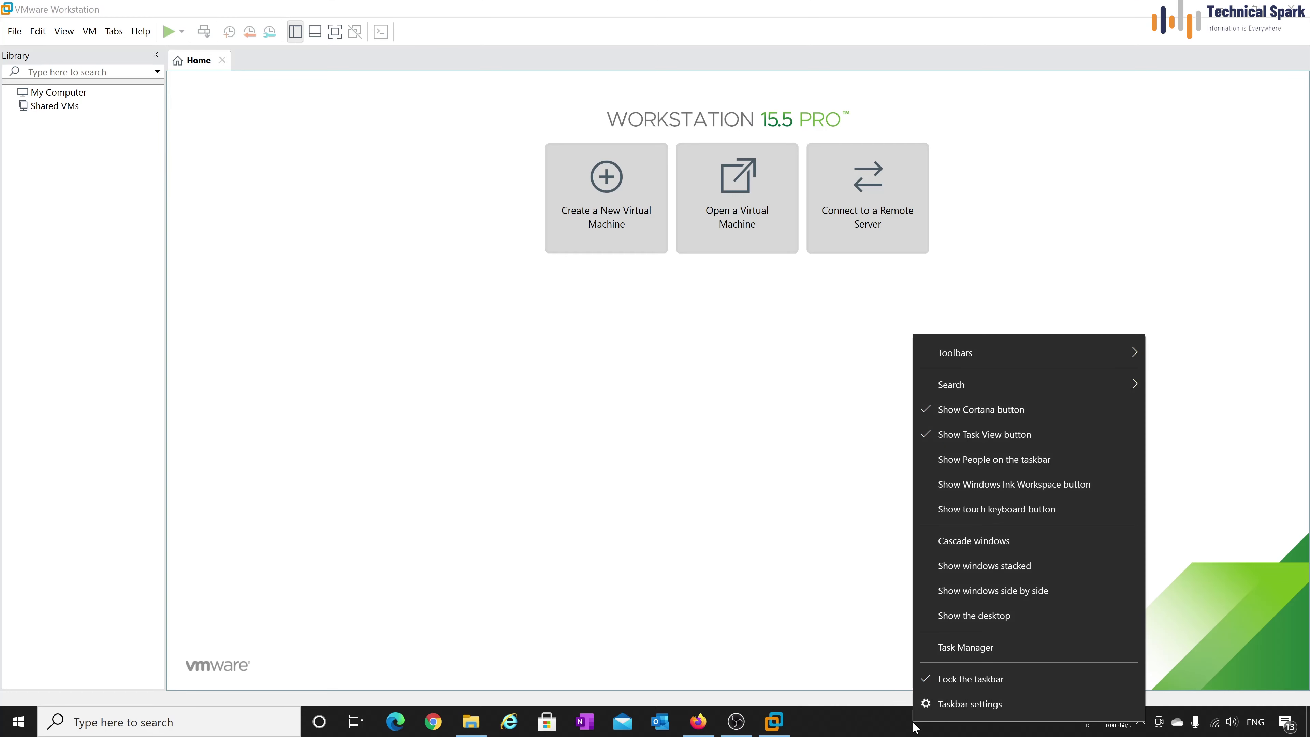
pyautogui.click(974, 647)
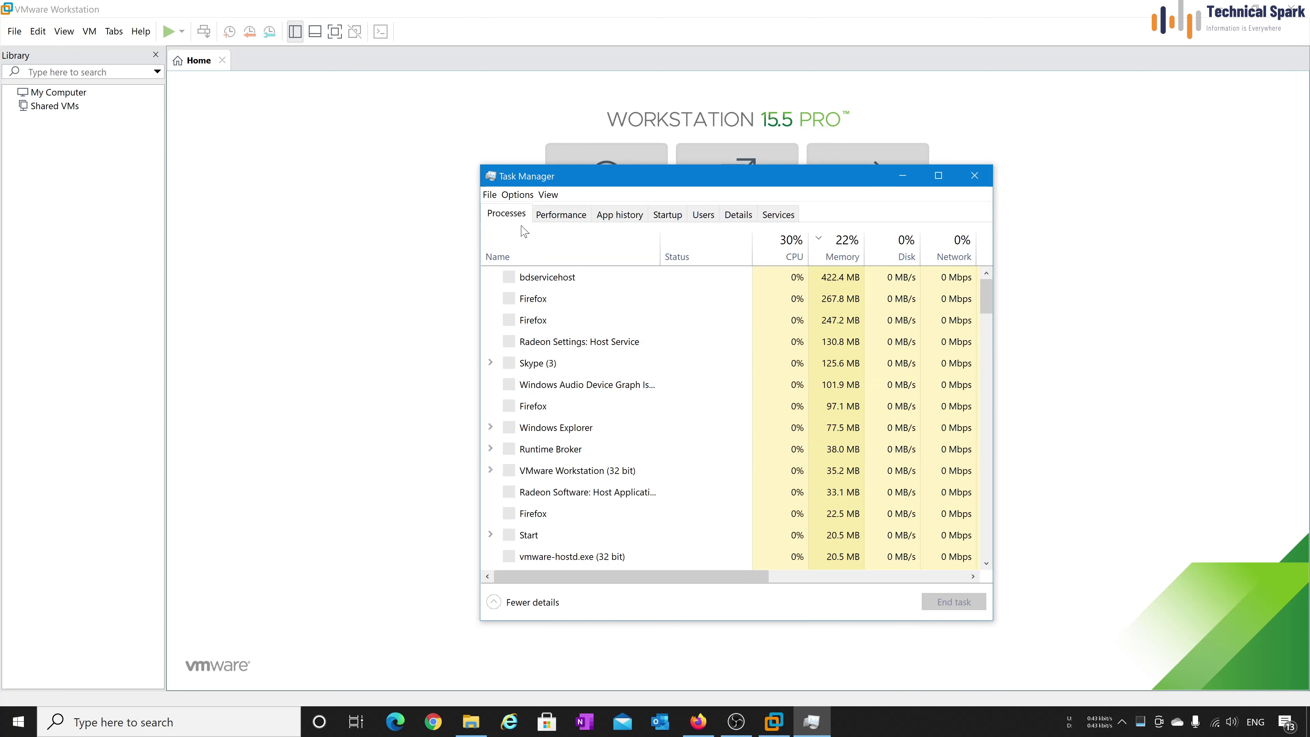
pyautogui.click(561, 215)
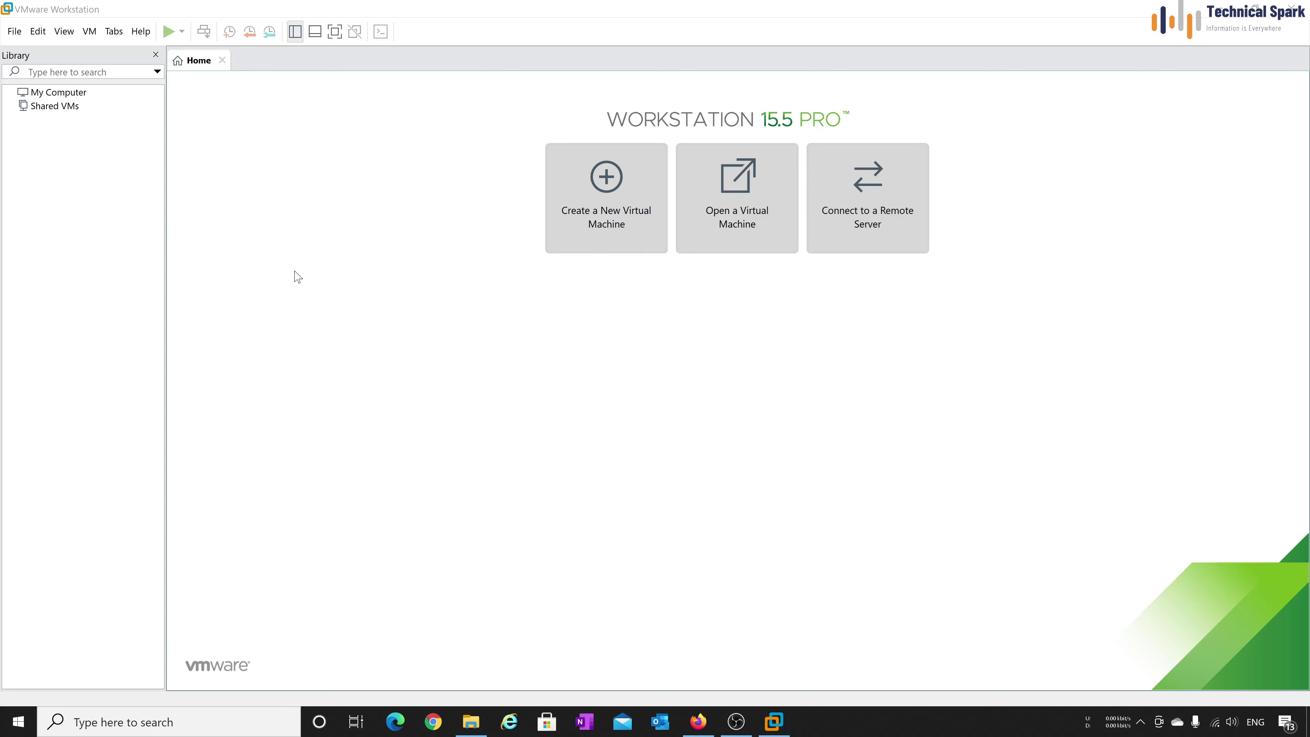
pyautogui.click(59, 92)
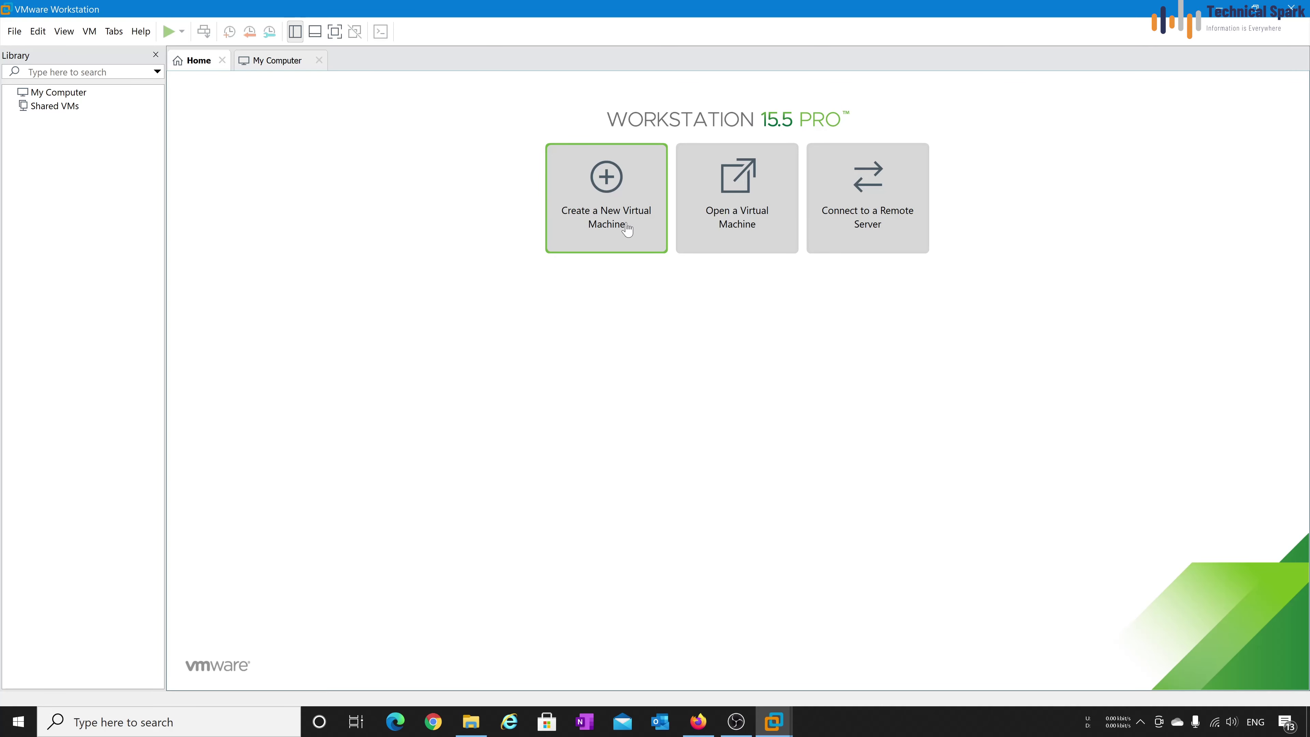
# Begin a custom VM with Workstation 15.x compatibility, OS installed later, and Linux as guest
pyautogui.click(633, 239)
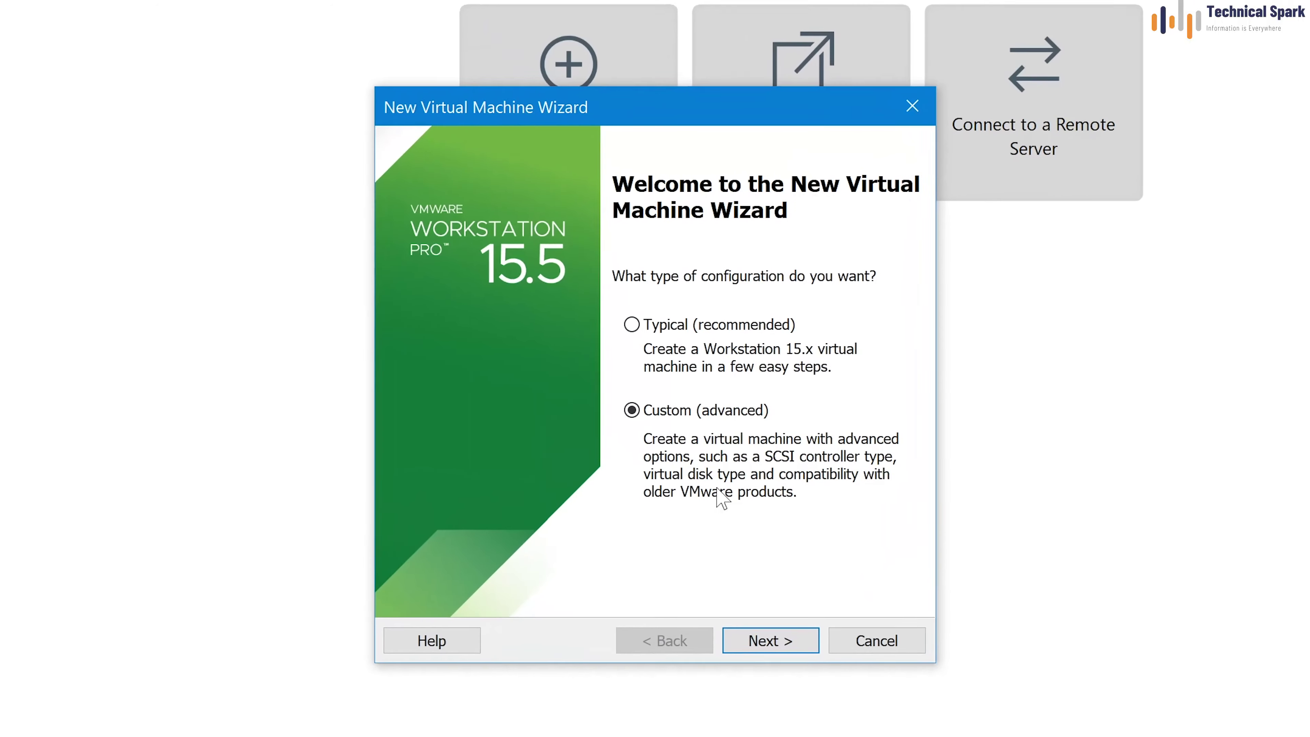
pyautogui.click(793, 639)
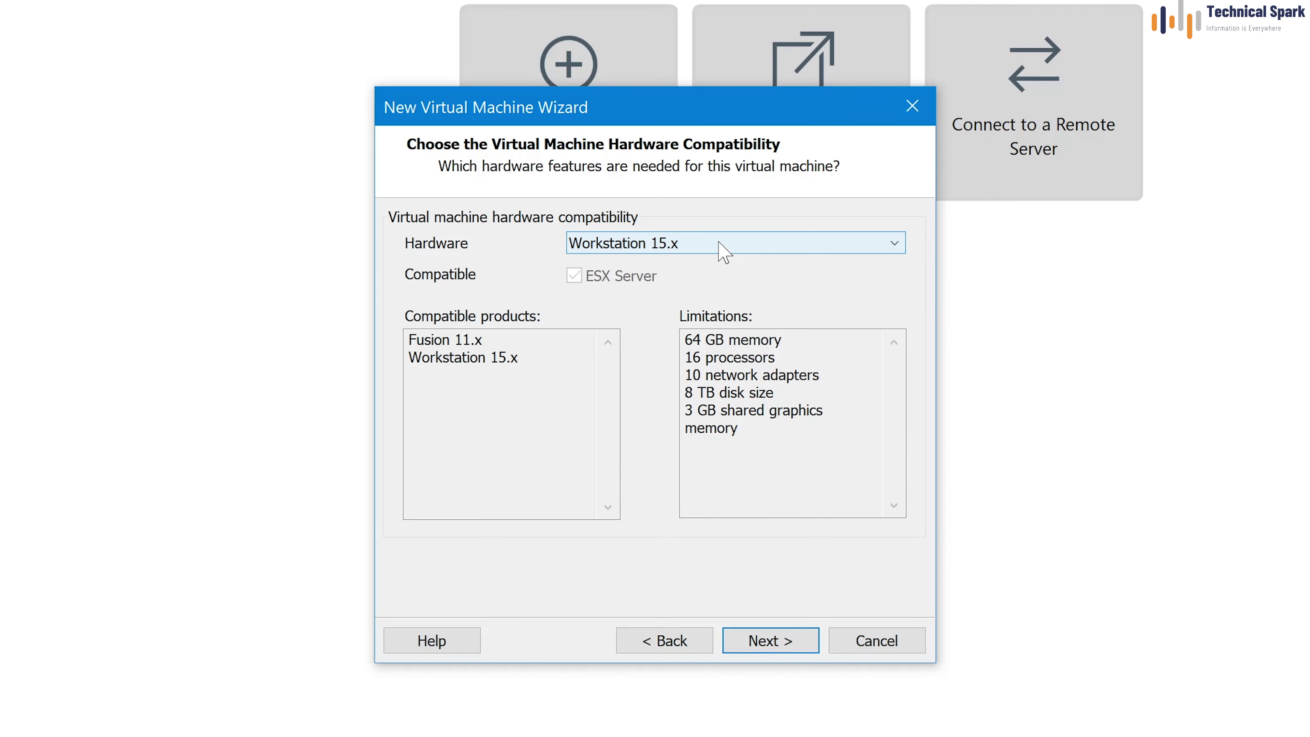
pyautogui.click(721, 246)
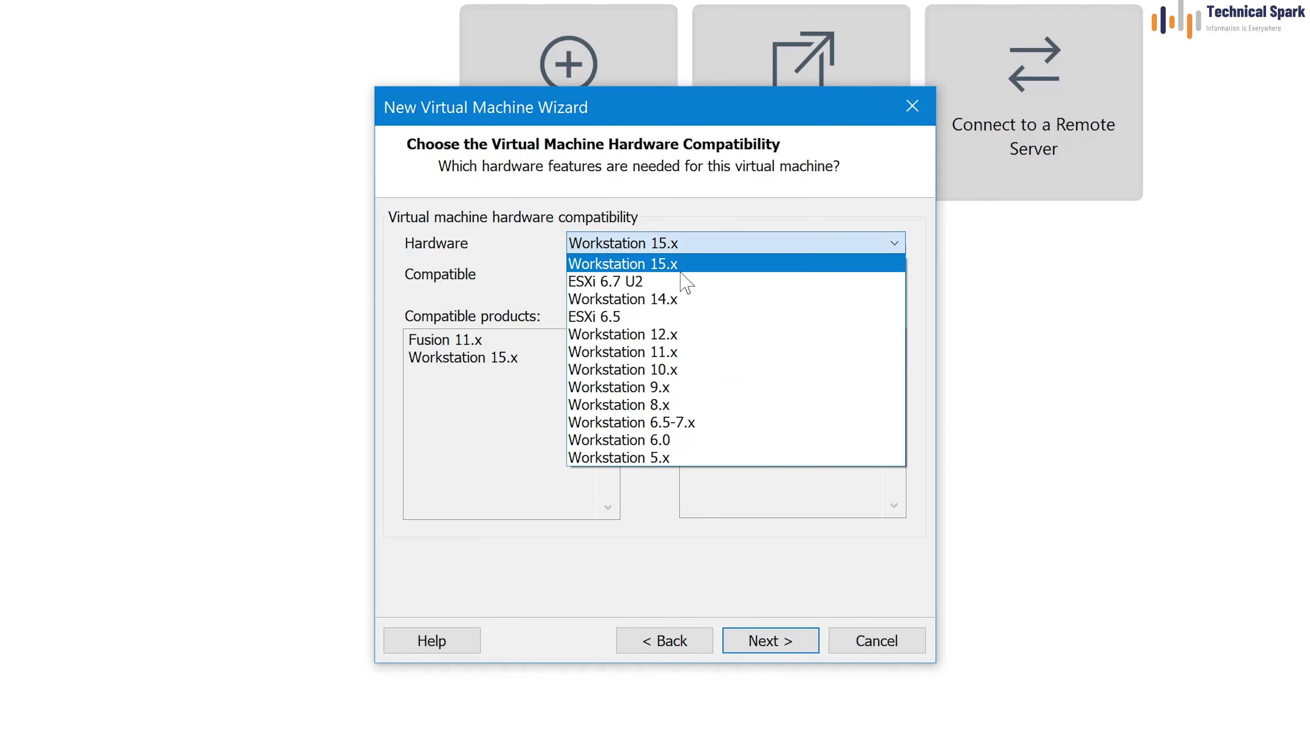
pyautogui.click(703, 264)
pyautogui.click(790, 640)
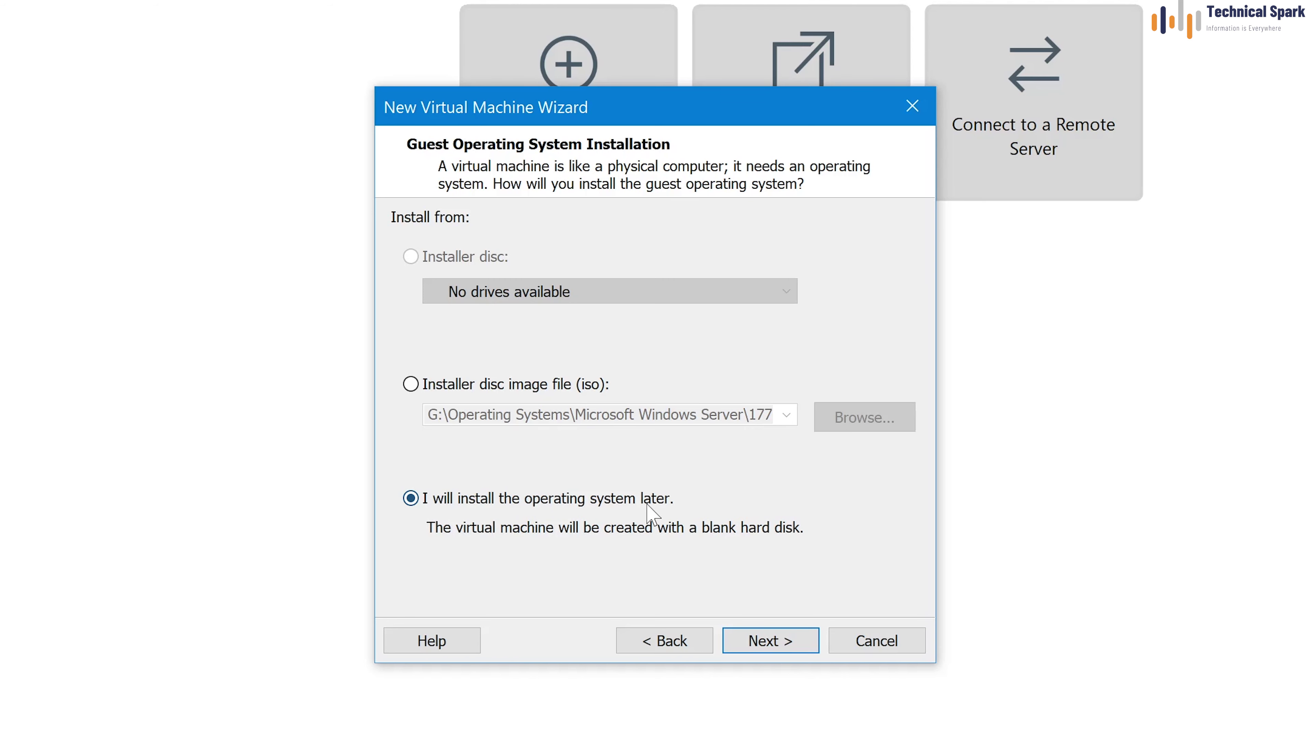
pyautogui.click(788, 644)
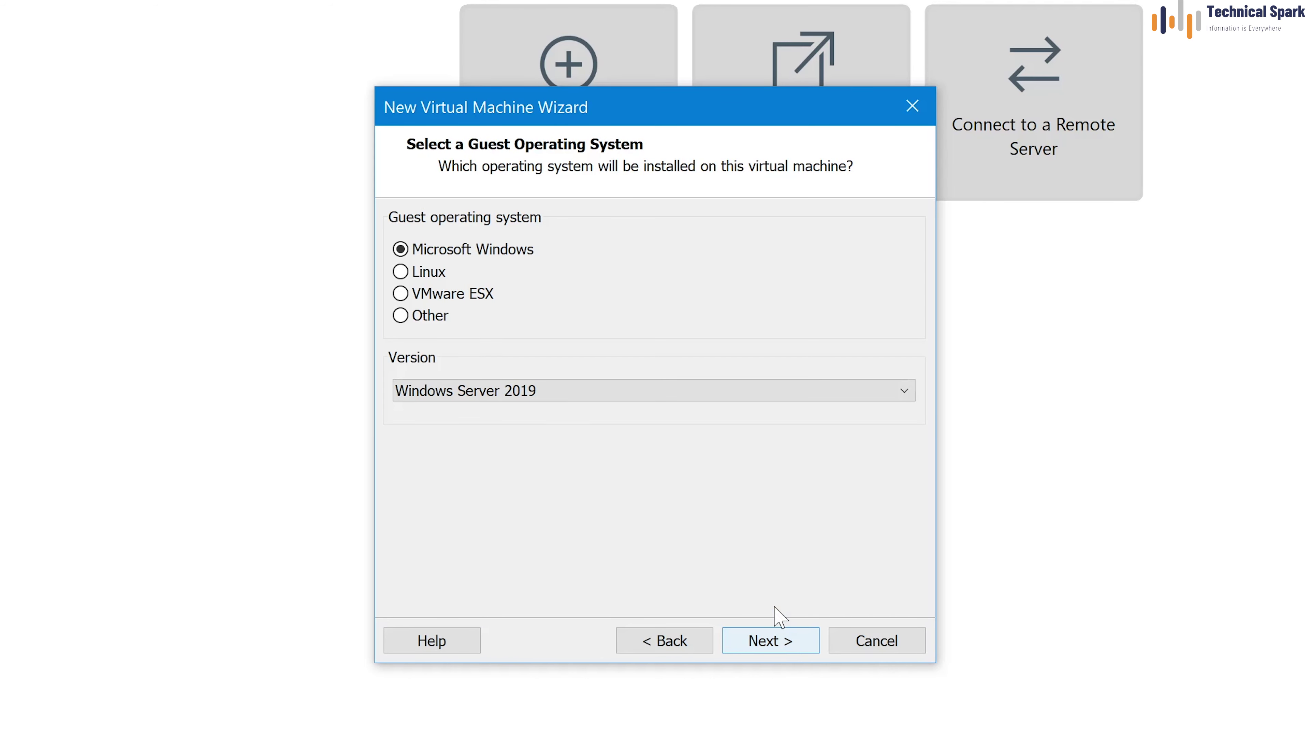
pyautogui.click(434, 279)
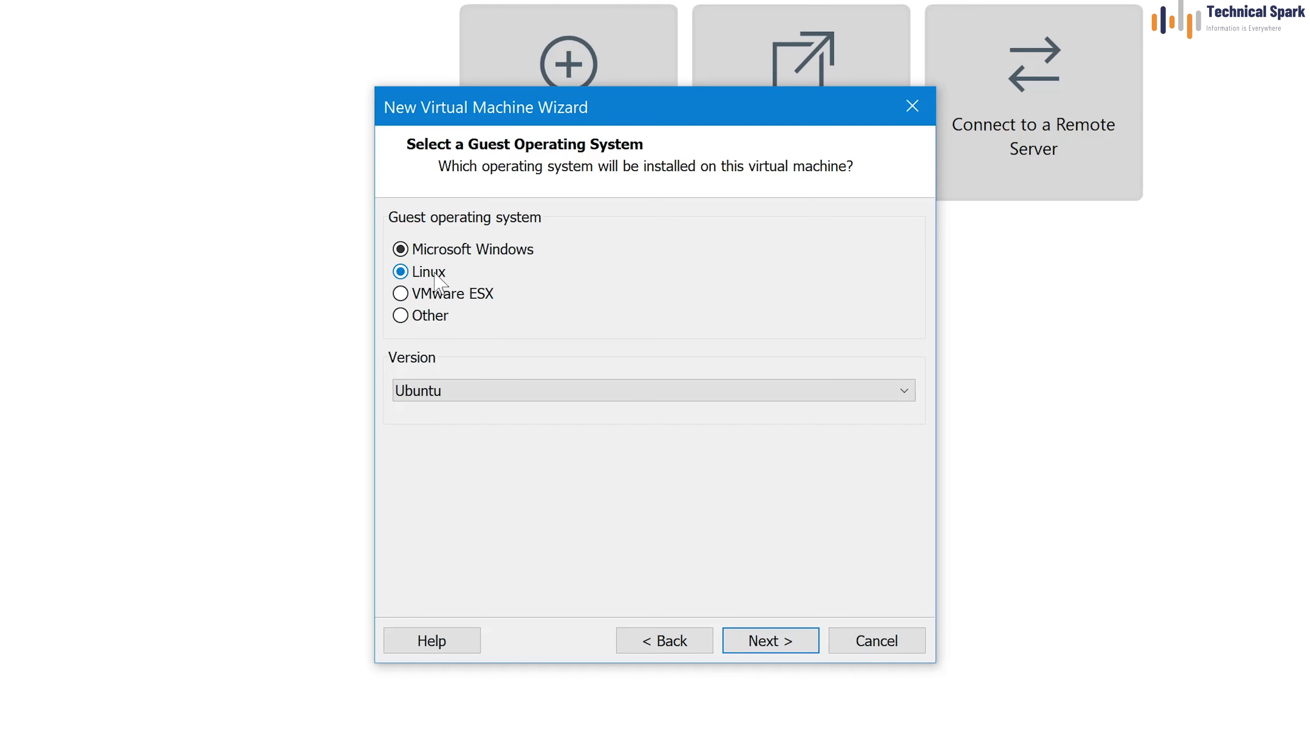
pyautogui.click(510, 391)
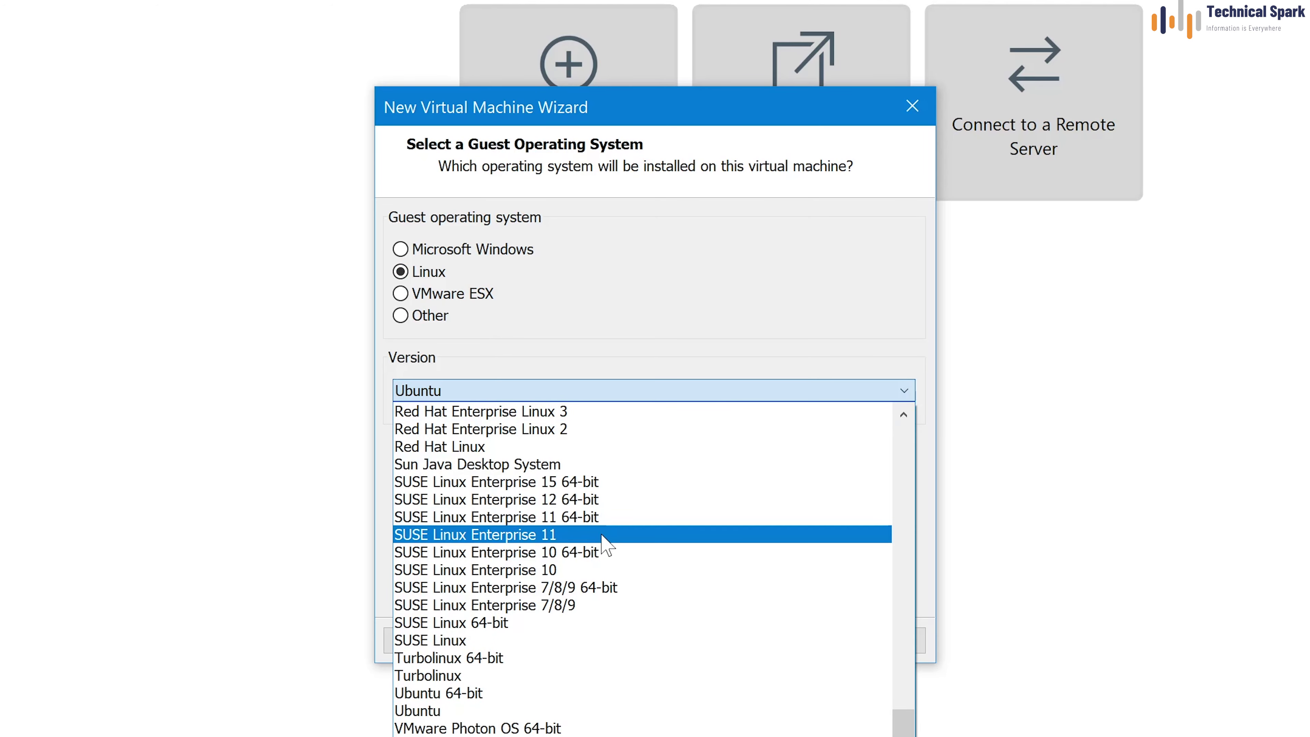
pyautogui.scroll(7, 670, 573)
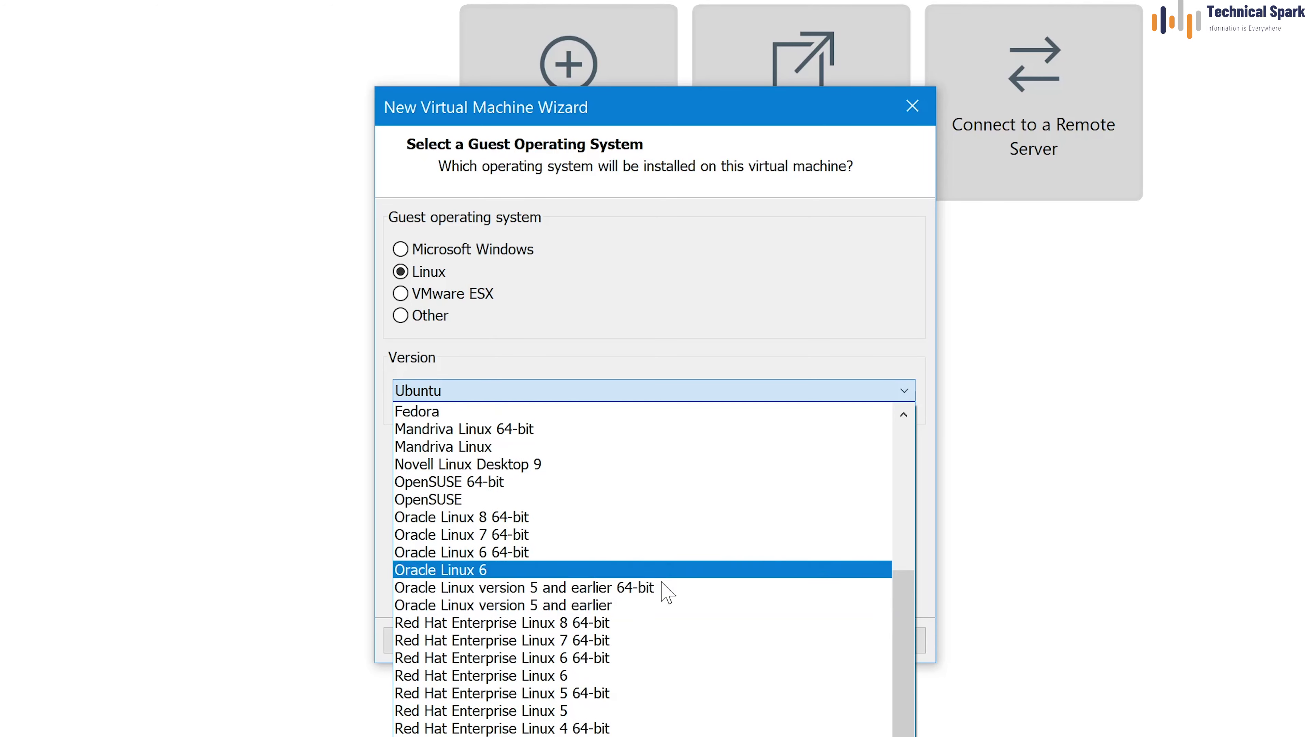
# Choose Red Hat Enterprise Linux 8 64-bit and rename the VM to 'RHEL 8 64-bit'
pyautogui.click(484, 627)
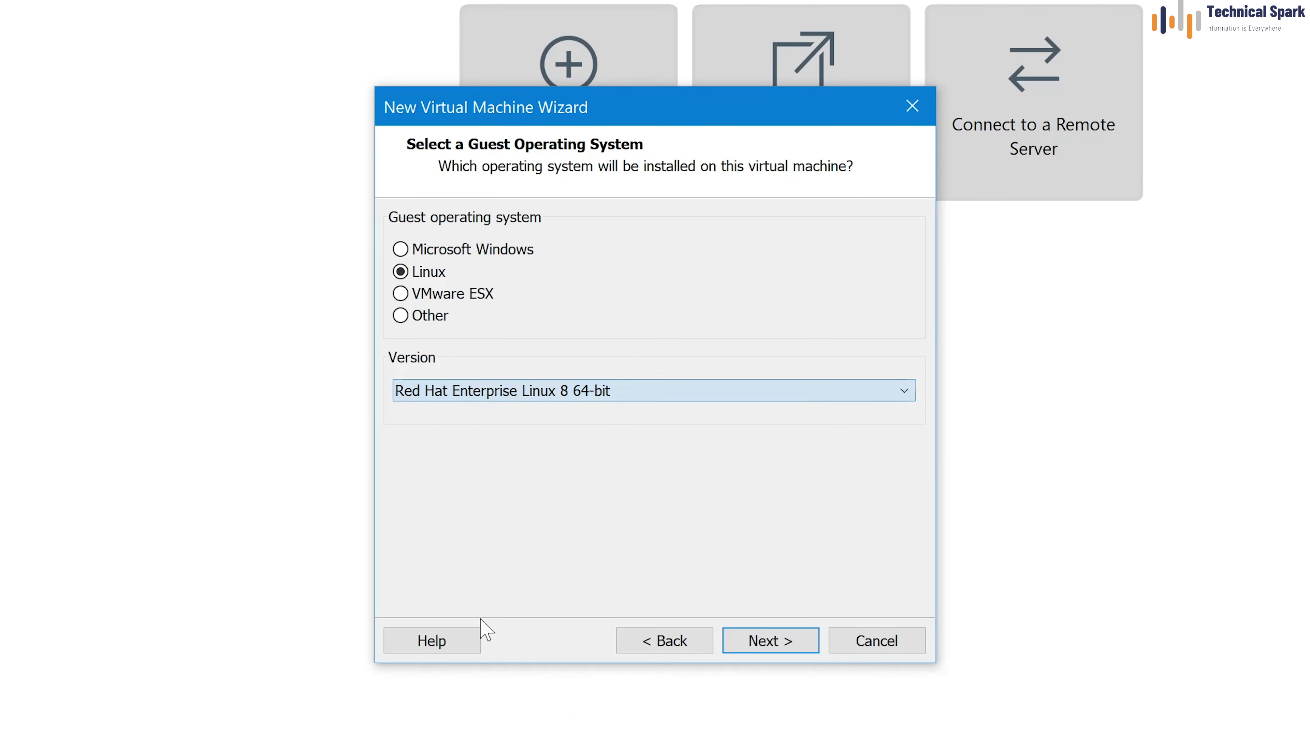
pyautogui.click(780, 649)
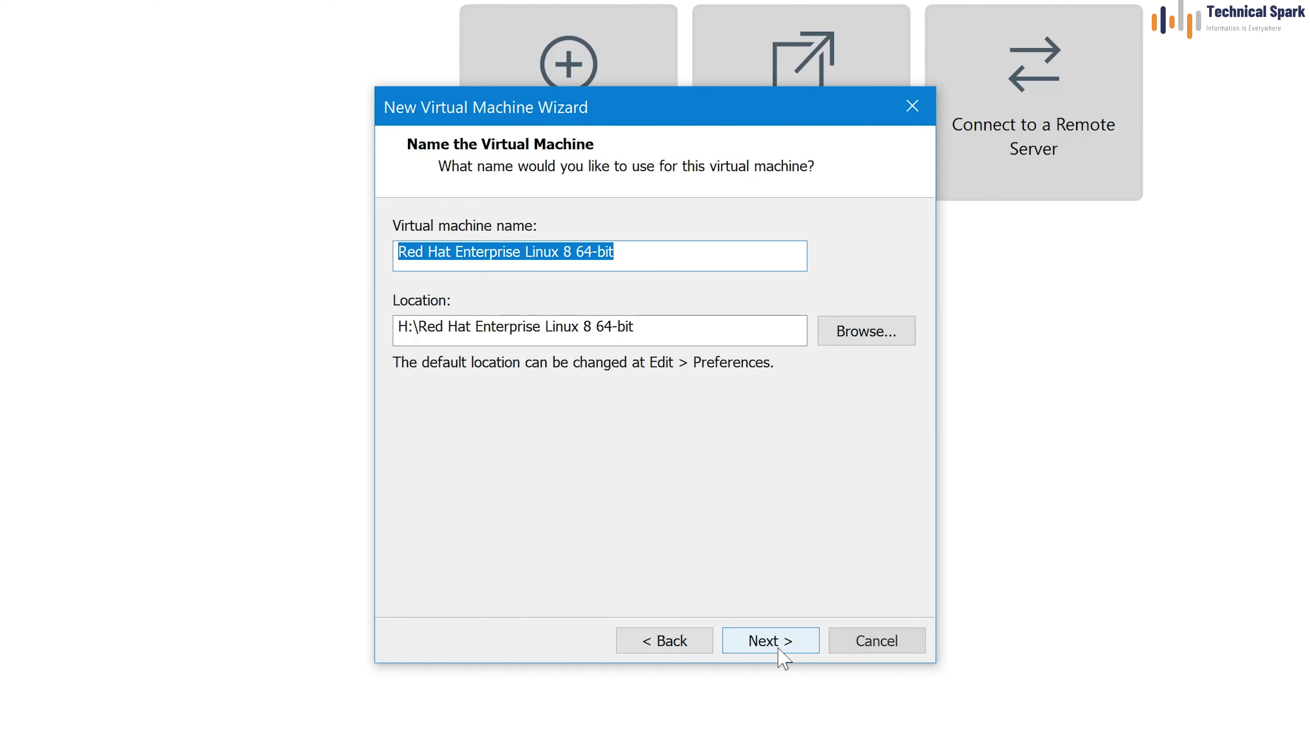
pyautogui.click(564, 252)
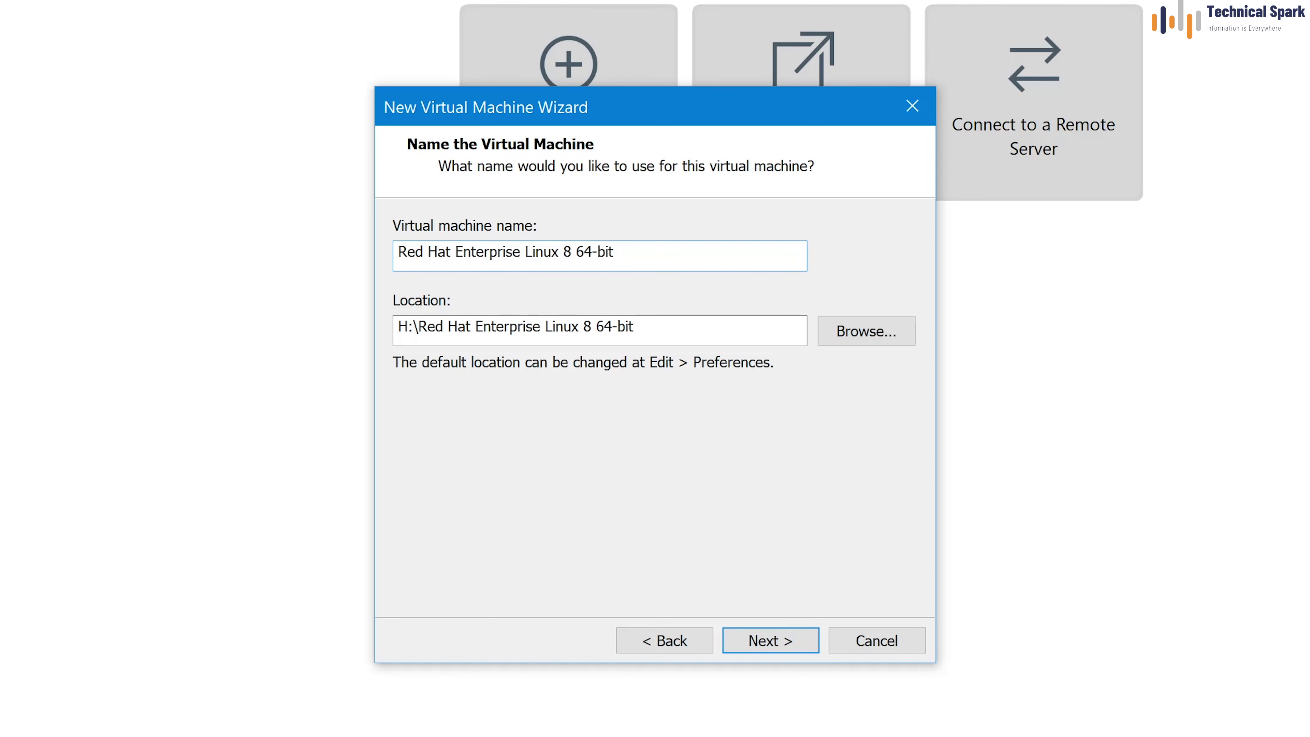
pyautogui.hotkey('shift', 'Home')
pyautogui.write('RHEL')
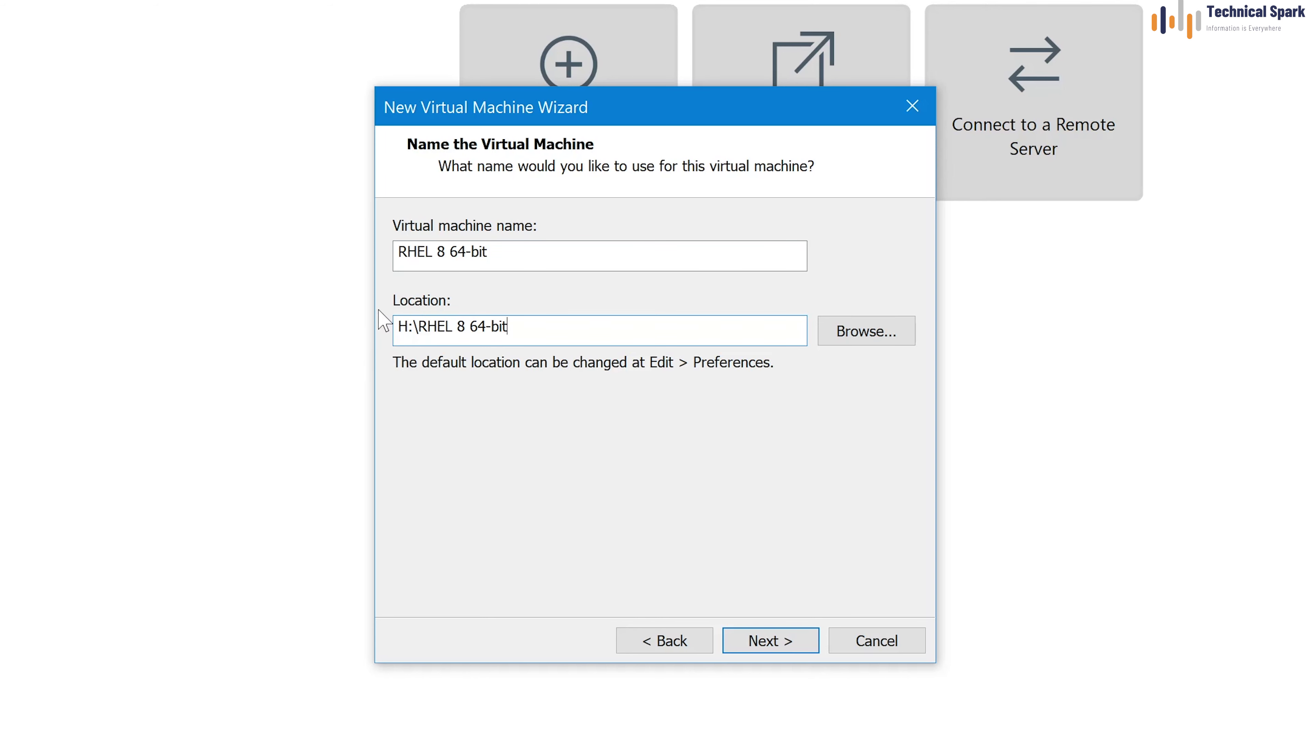
# Store the VM at H:\RHEL 8 64-bit after checking the H: drive in File Explorer
pyautogui.click(541, 322)
pyautogui.hotkey('ctrl', 'a')
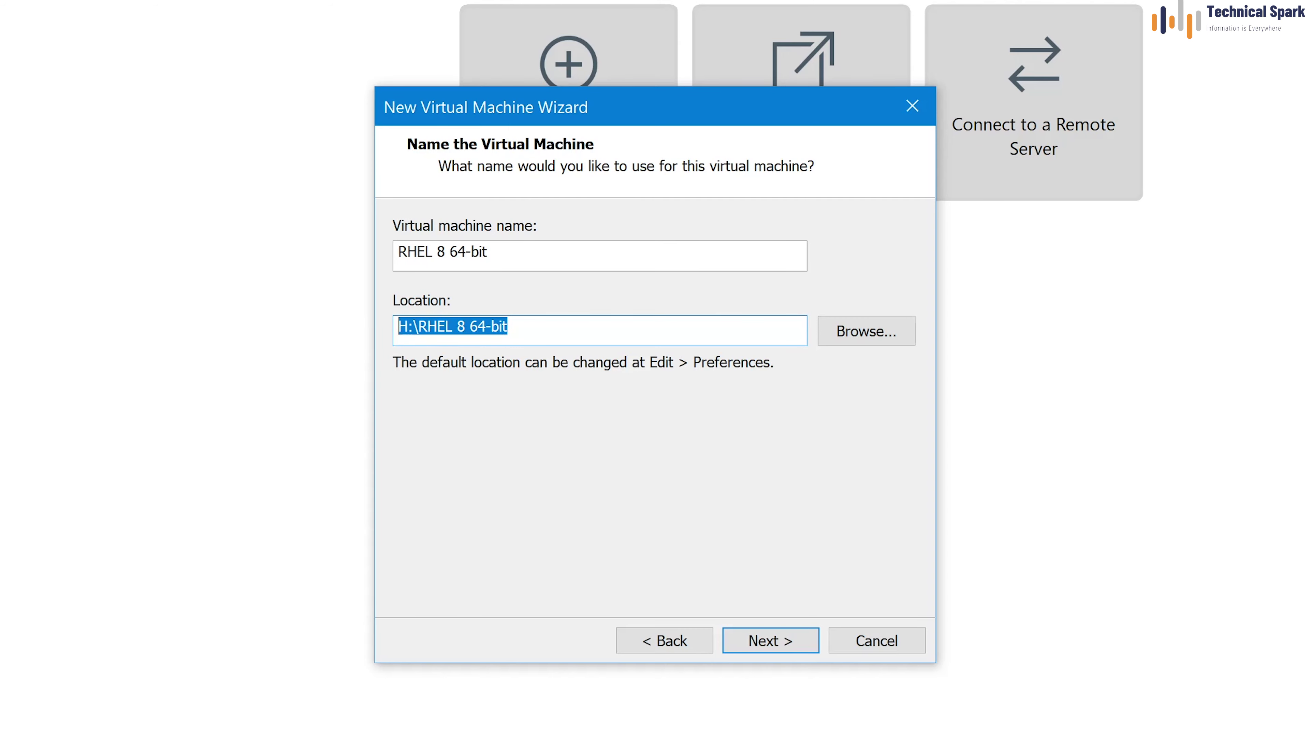
pyautogui.hotkey('alt', 'Tab')
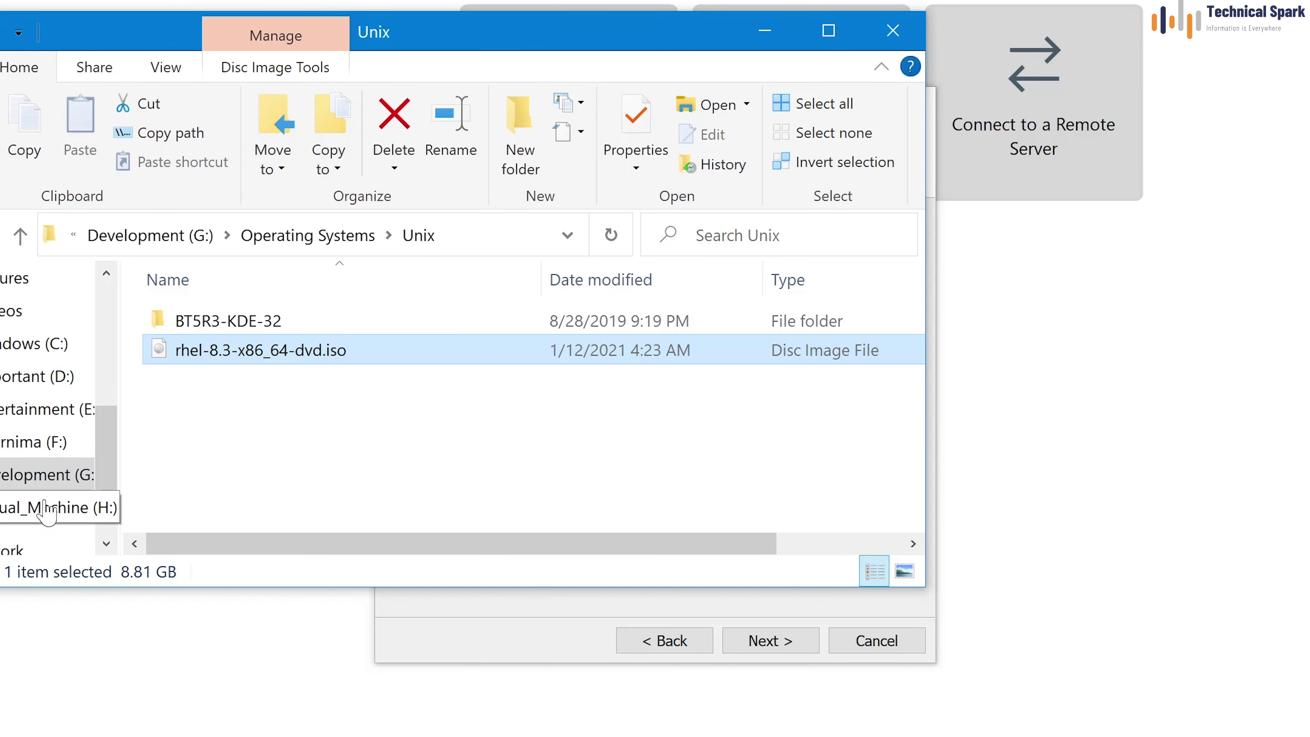
pyautogui.click(52, 510)
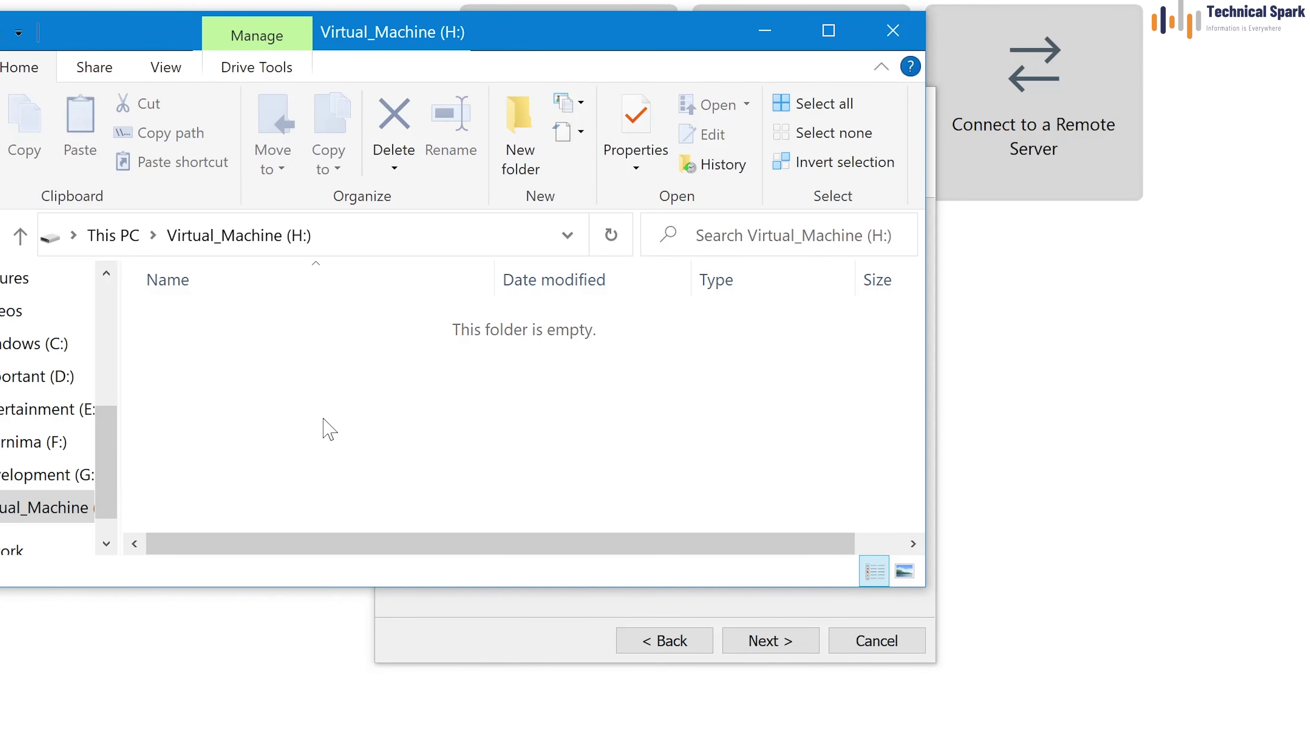
pyautogui.click(522, 649)
pyautogui.click(770, 641)
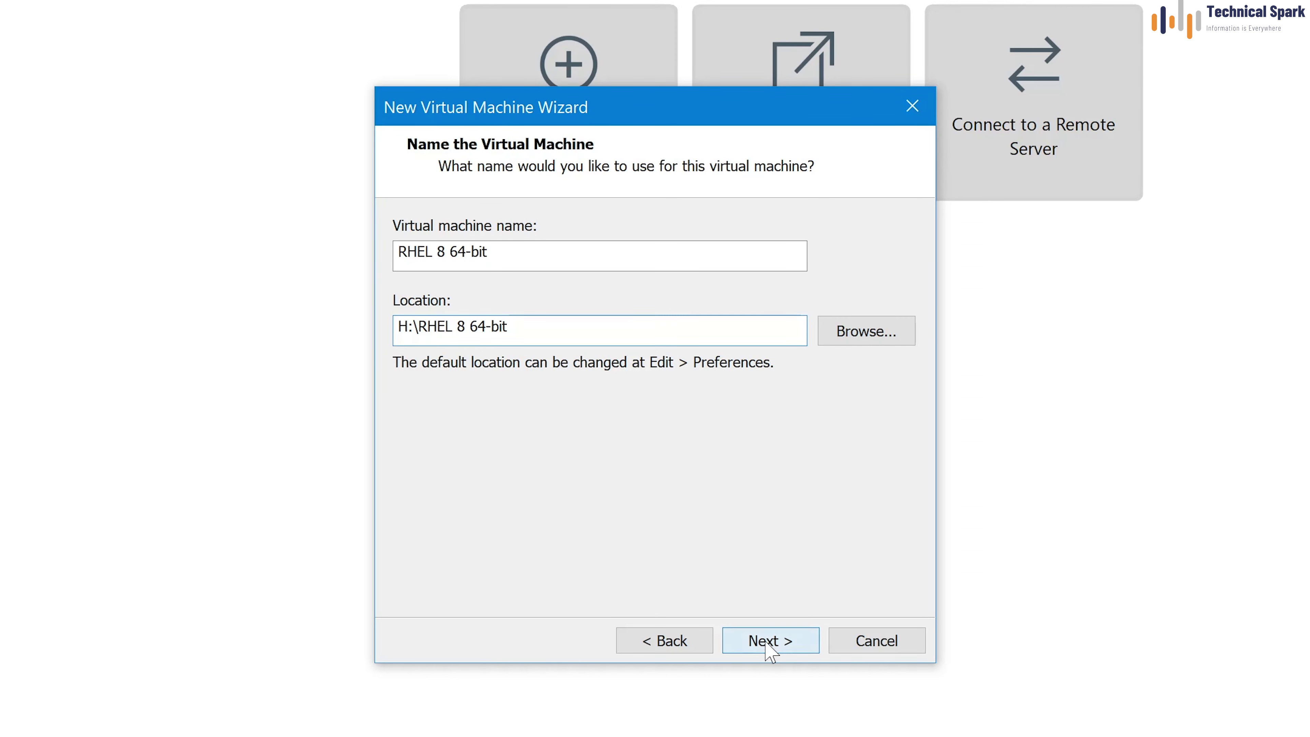
pyautogui.click(768, 241)
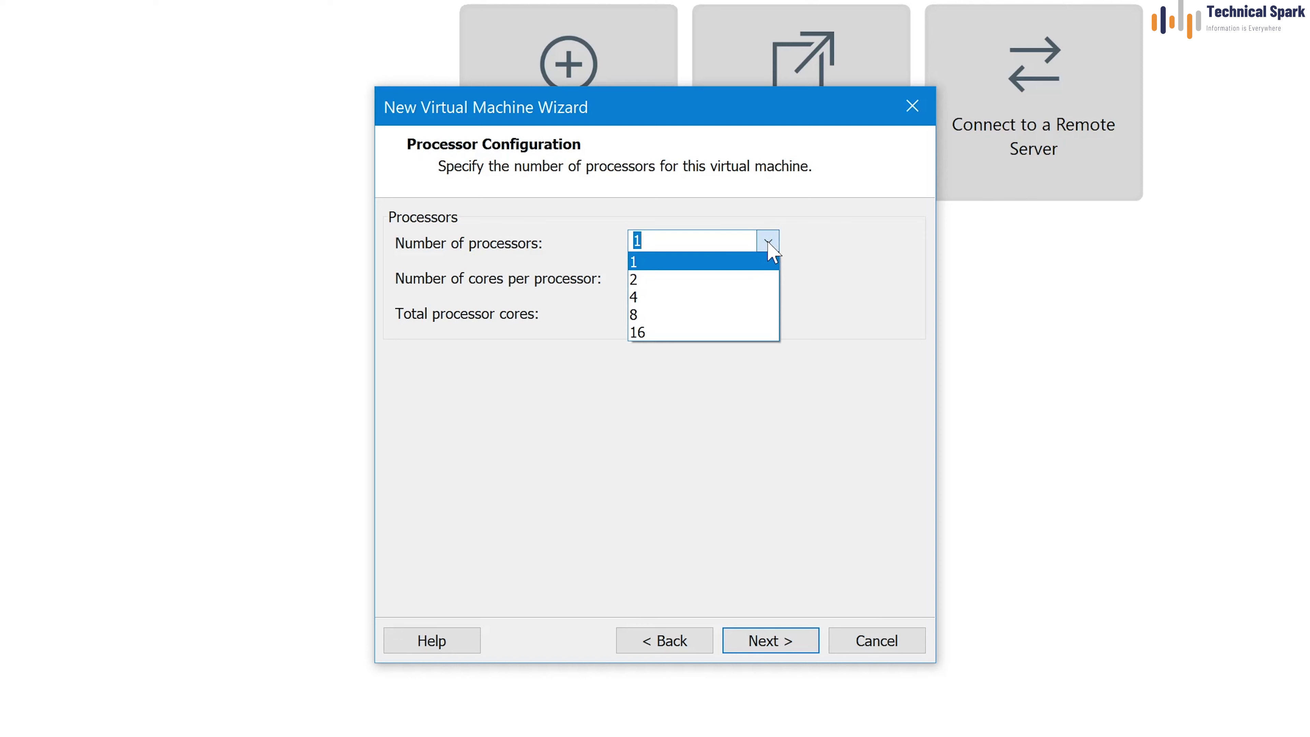
# Give the VM 2 processors with 2 cores each, 4 cores in total
pyautogui.click(701, 280)
pyautogui.click(769, 278)
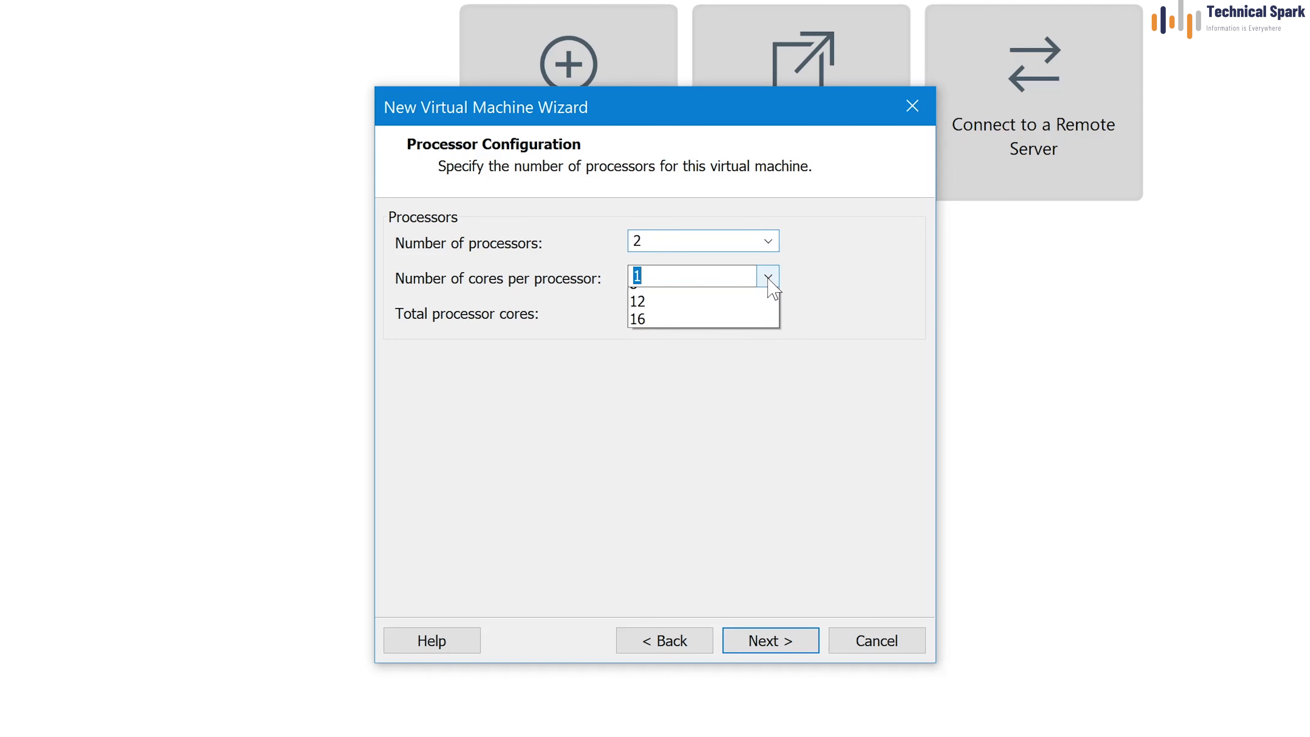
pyautogui.click(675, 314)
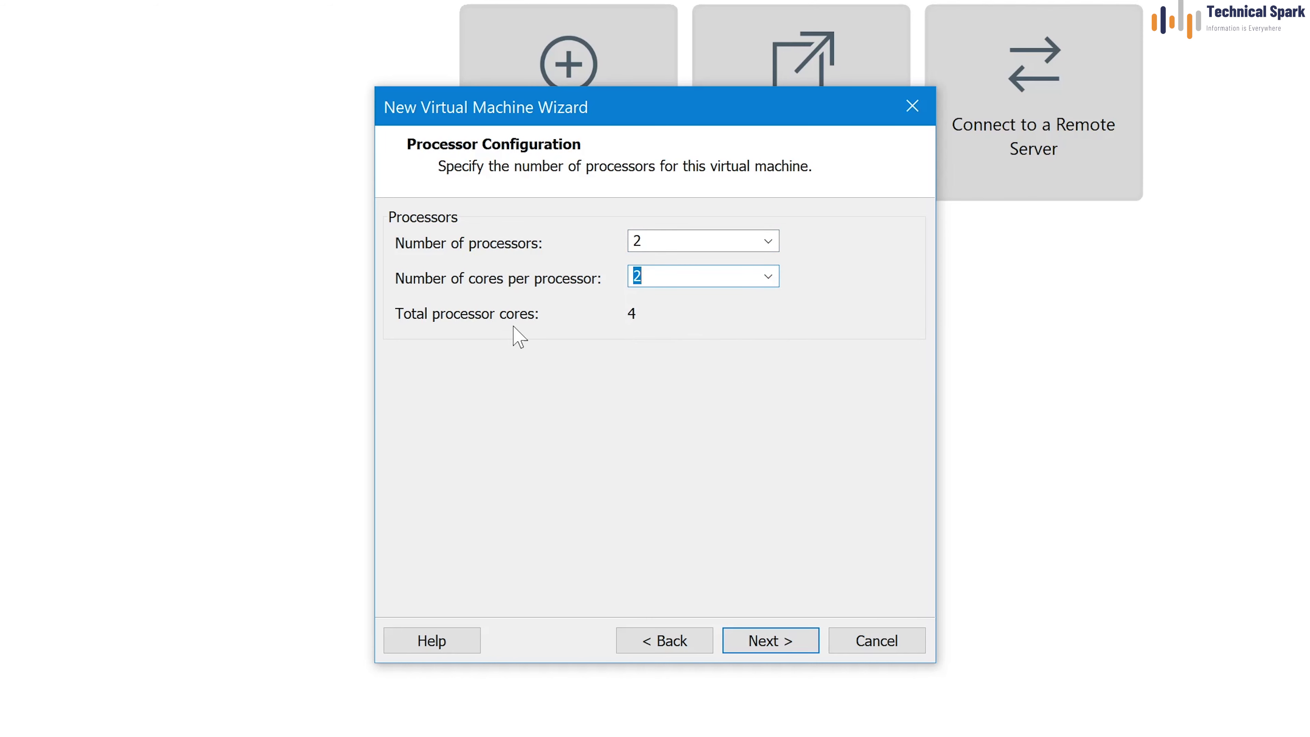
pyautogui.click(764, 640)
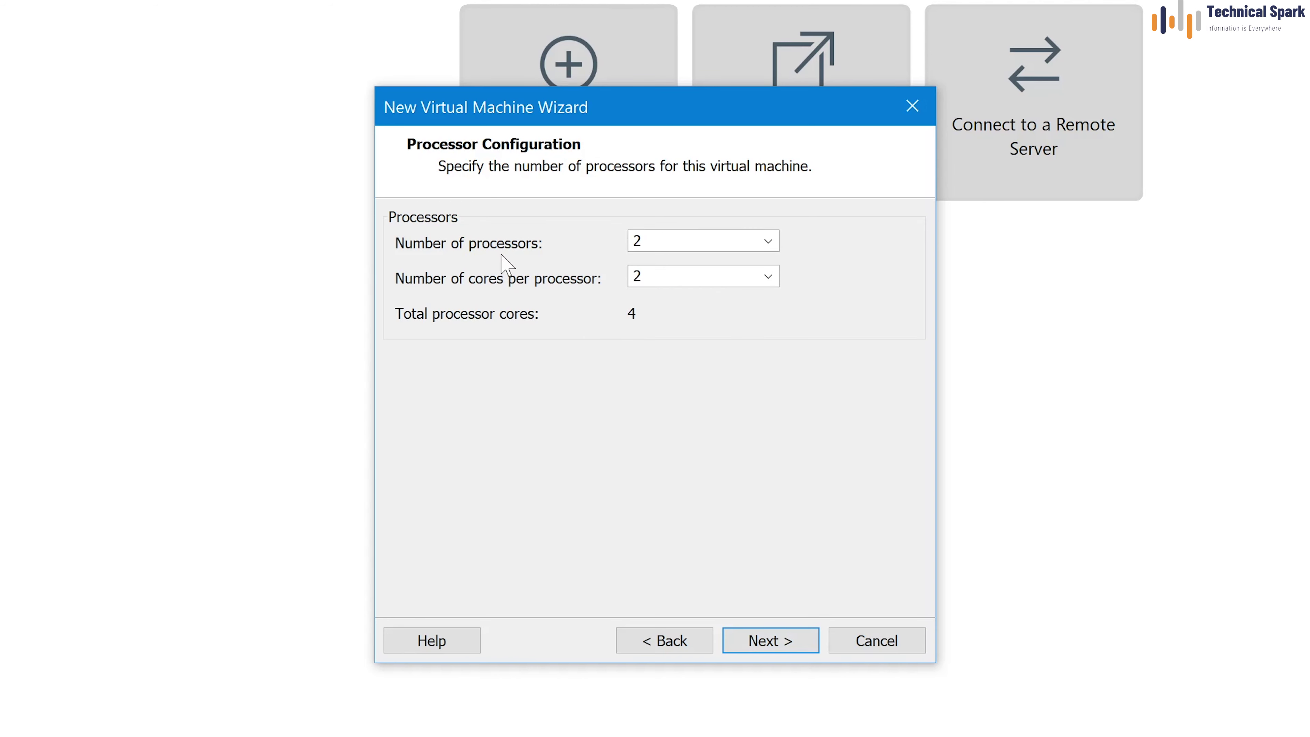
# Set 8192 MB memory, bridged networking, and the default I/O controller type
pyautogui.click(793, 647)
pyautogui.write('8192')
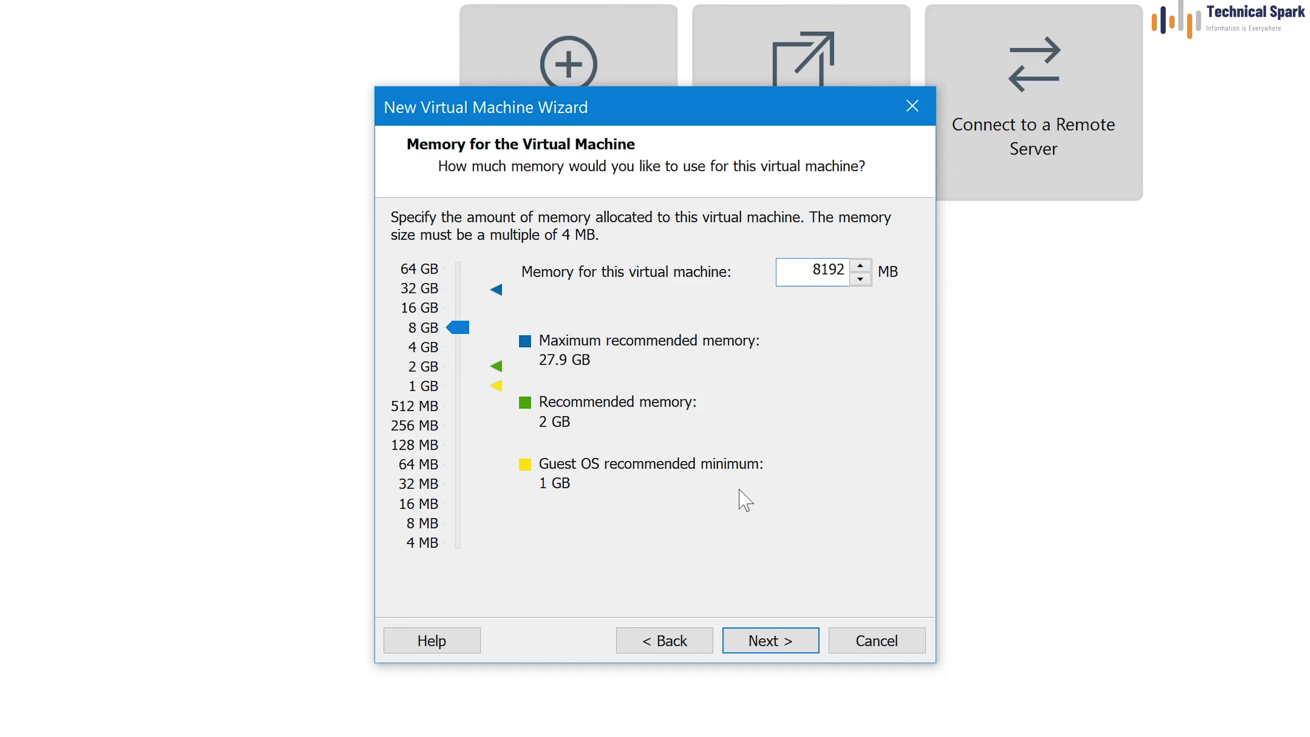
pyautogui.click(768, 640)
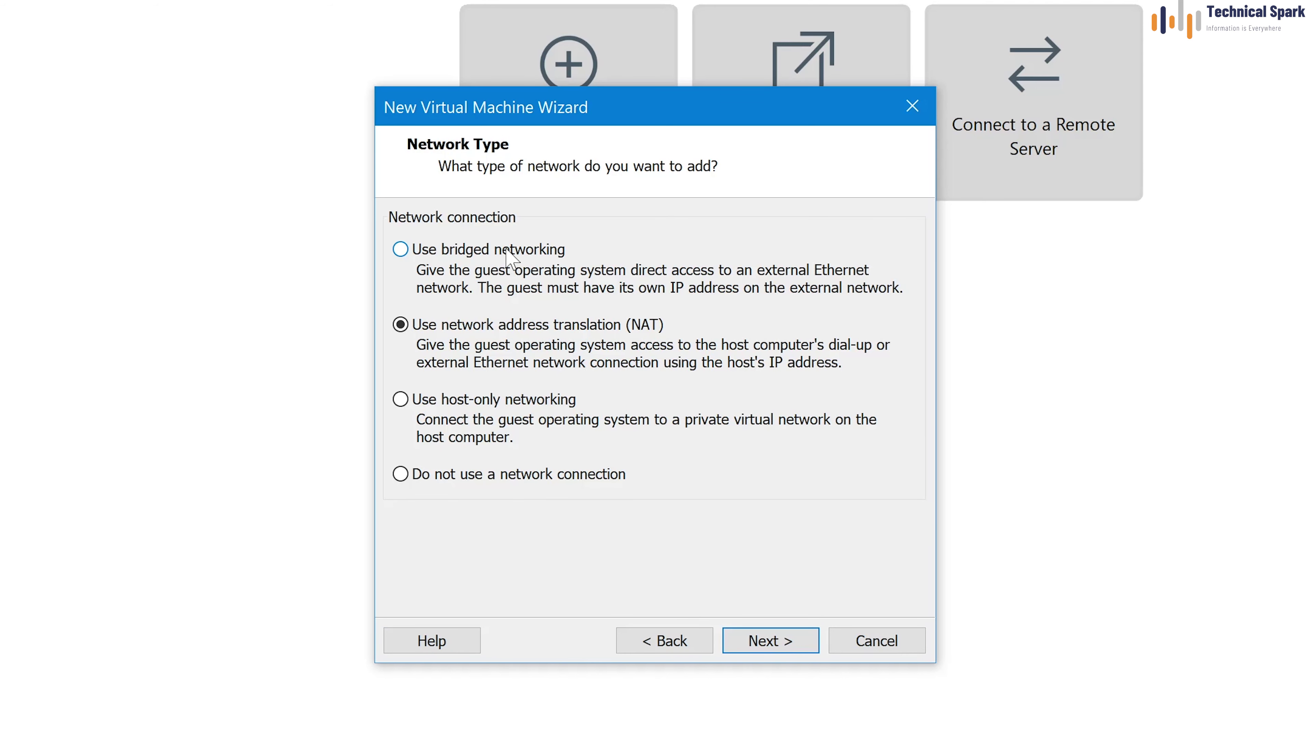
pyautogui.click(770, 644)
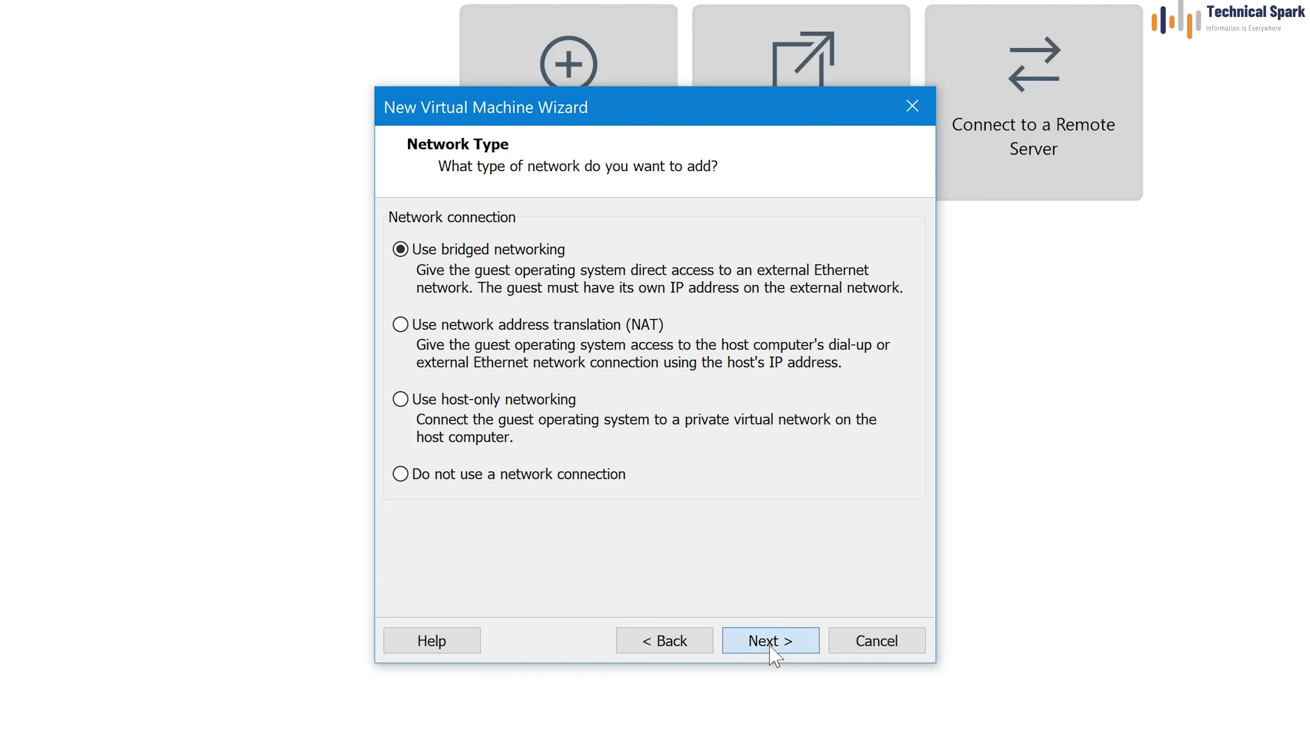
pyautogui.click(772, 651)
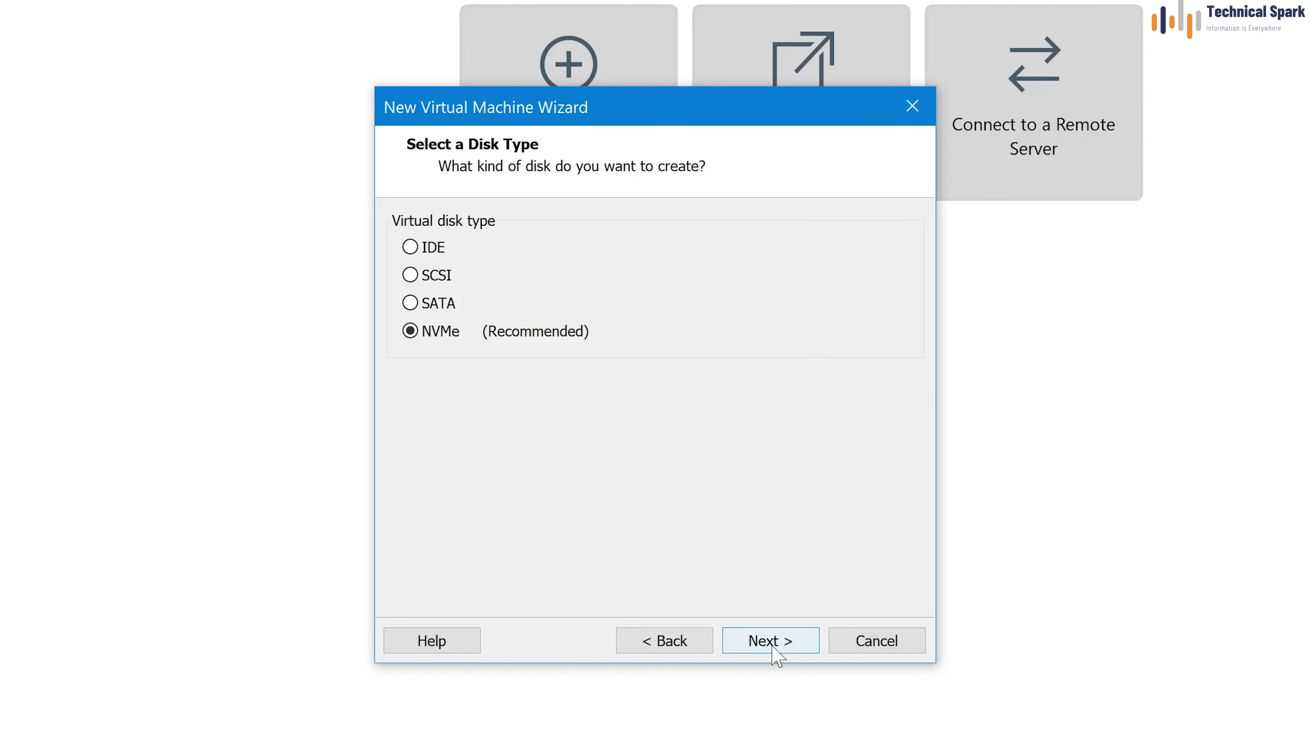
# Accept the default disk type and choose to create a new virtual disk
pyautogui.click(438, 287)
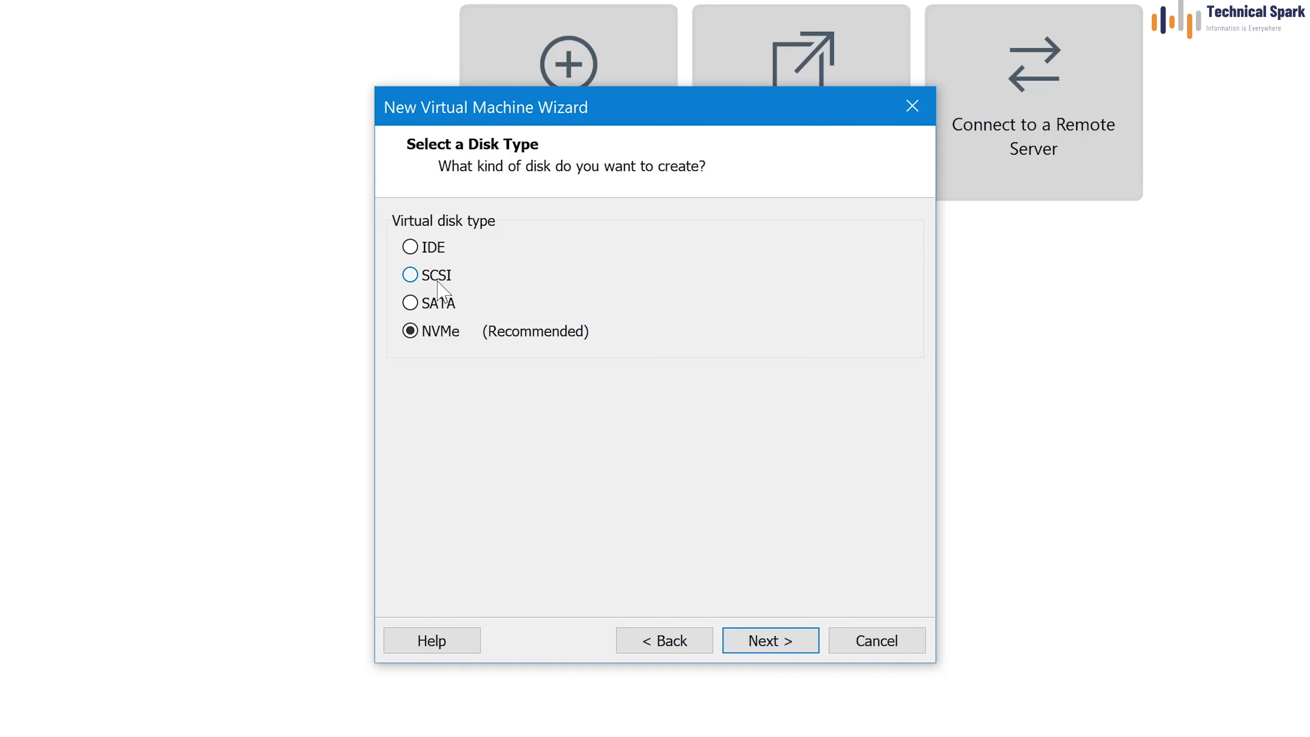
pyautogui.click(769, 651)
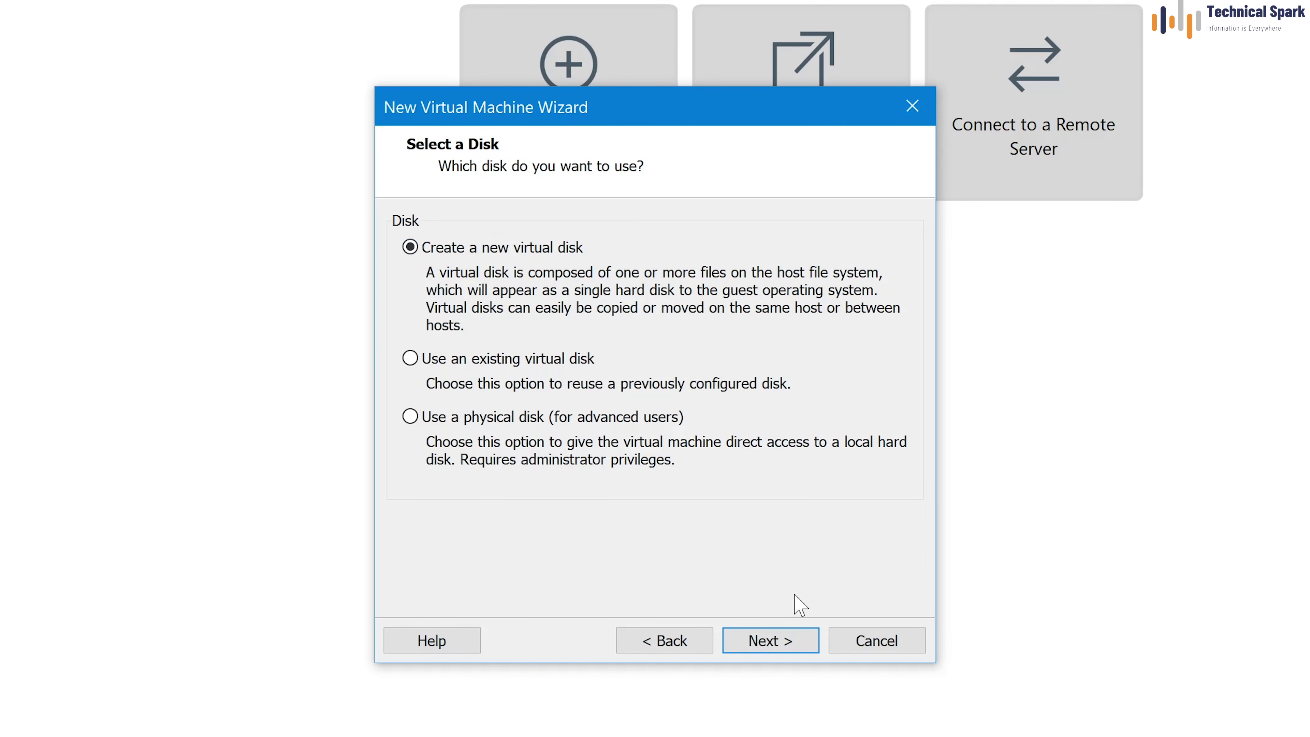
pyautogui.click(782, 649)
# Make the disk 80 GB, fully allocated, as a single file named RHEL 8 64-bit.vmdk
pyautogui.click(601, 225)
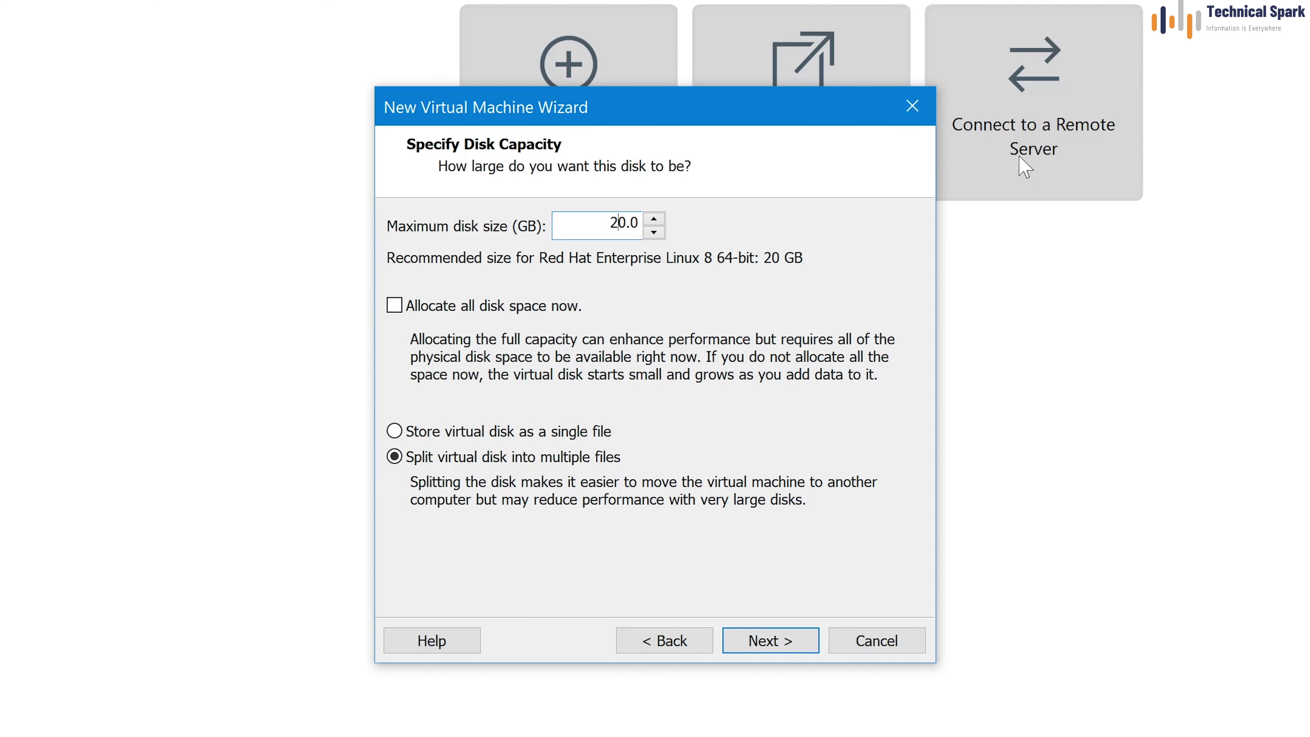
pyautogui.write('8')
pyautogui.click(528, 431)
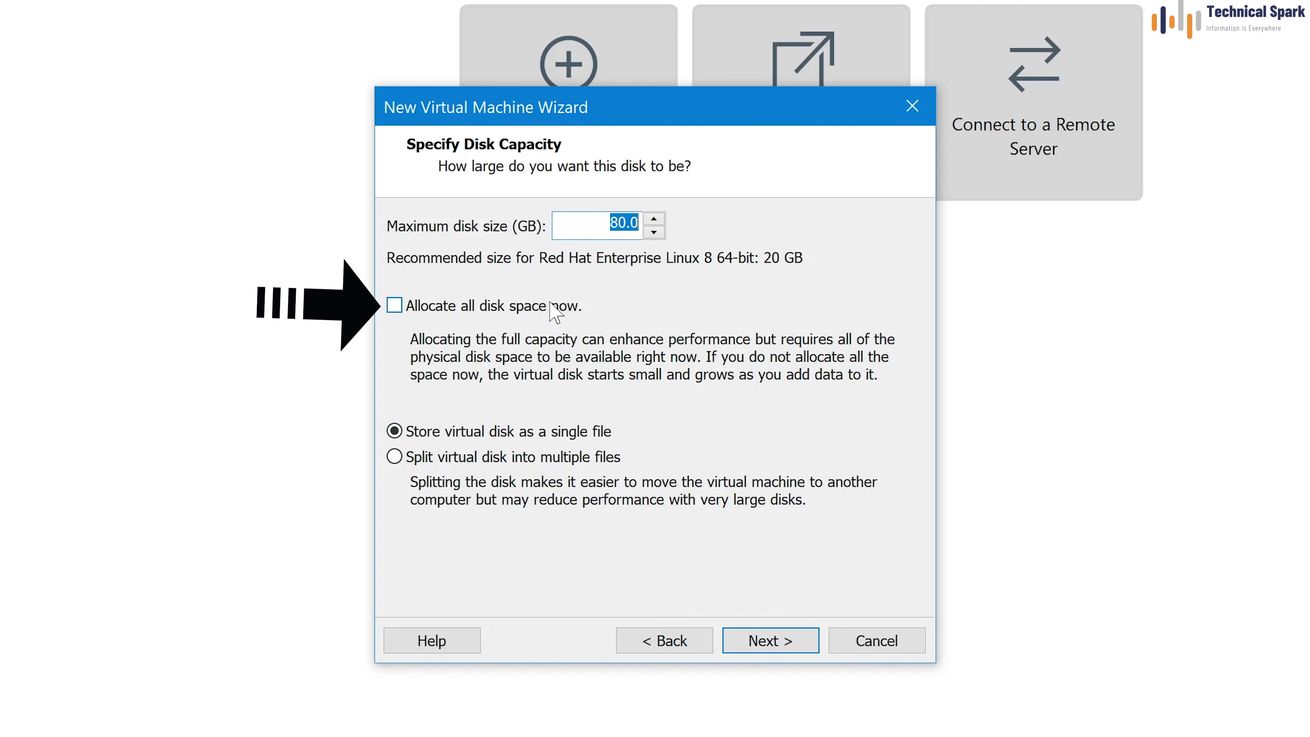
pyautogui.click(551, 306)
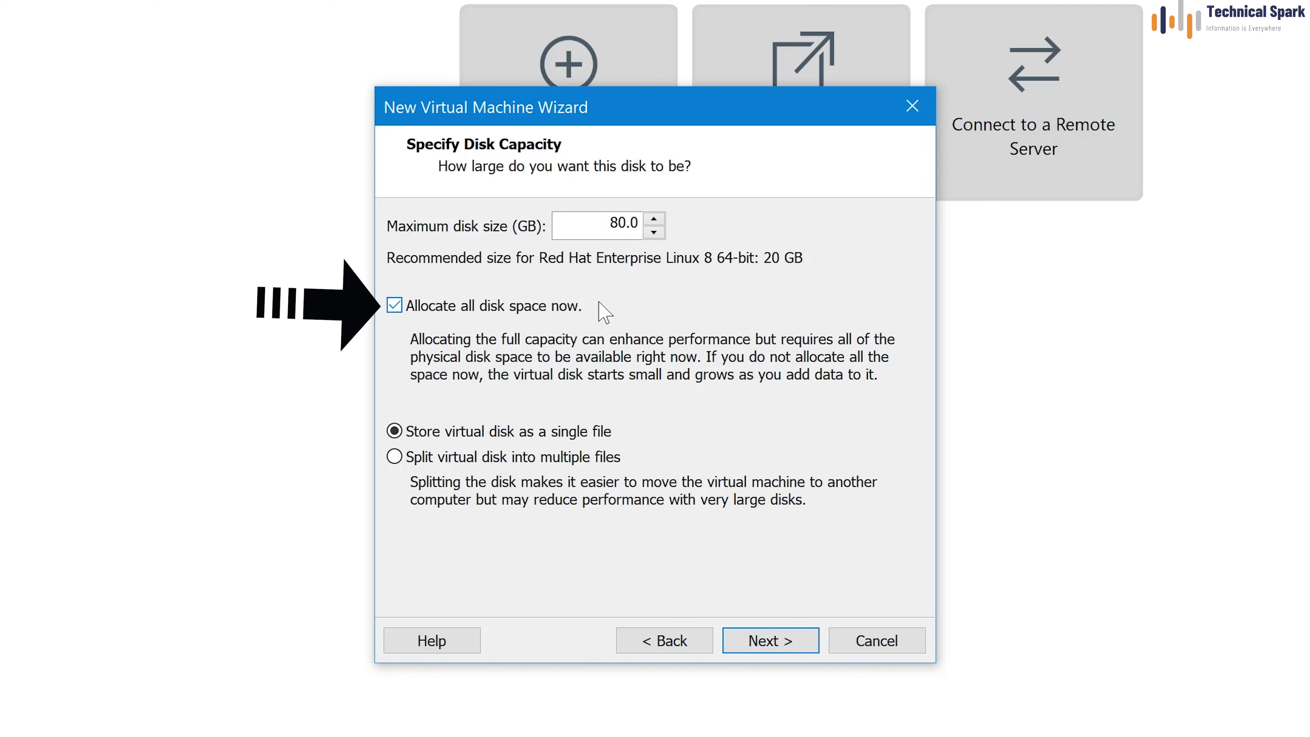
pyautogui.click(772, 650)
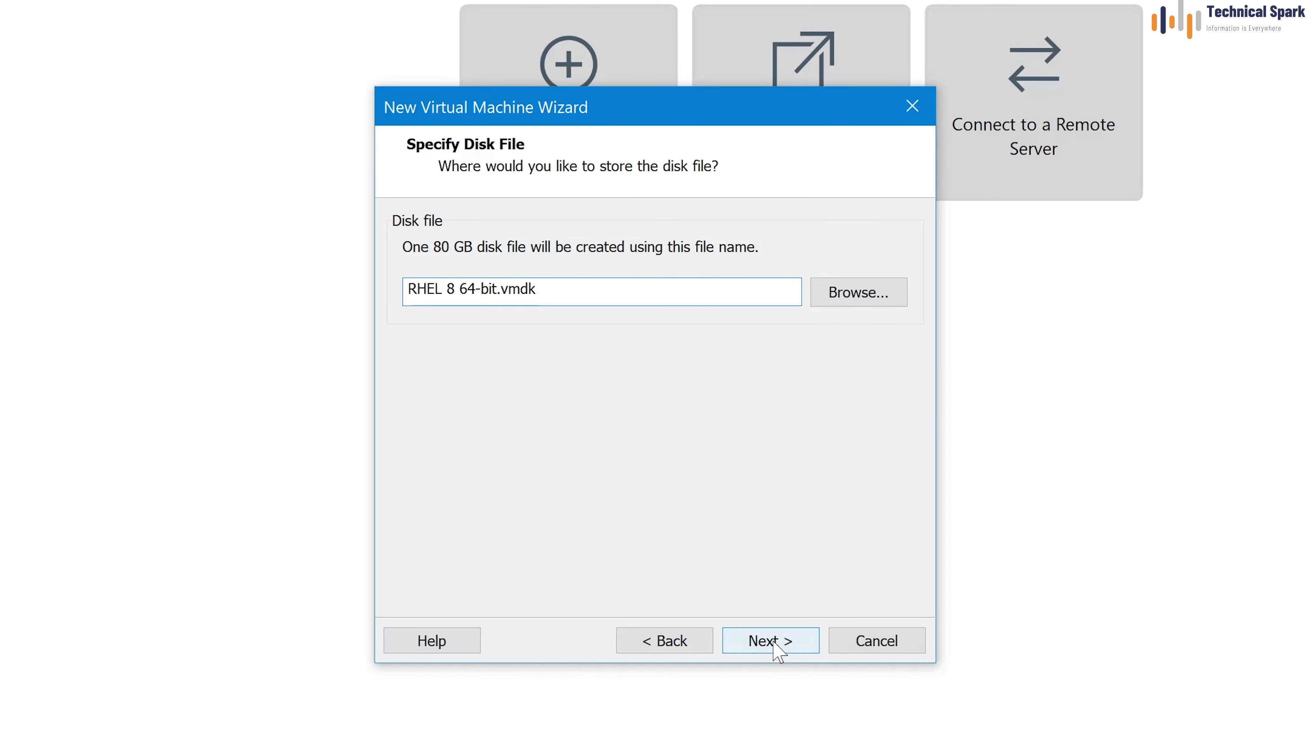
pyautogui.click(774, 649)
pyautogui.click(539, 477)
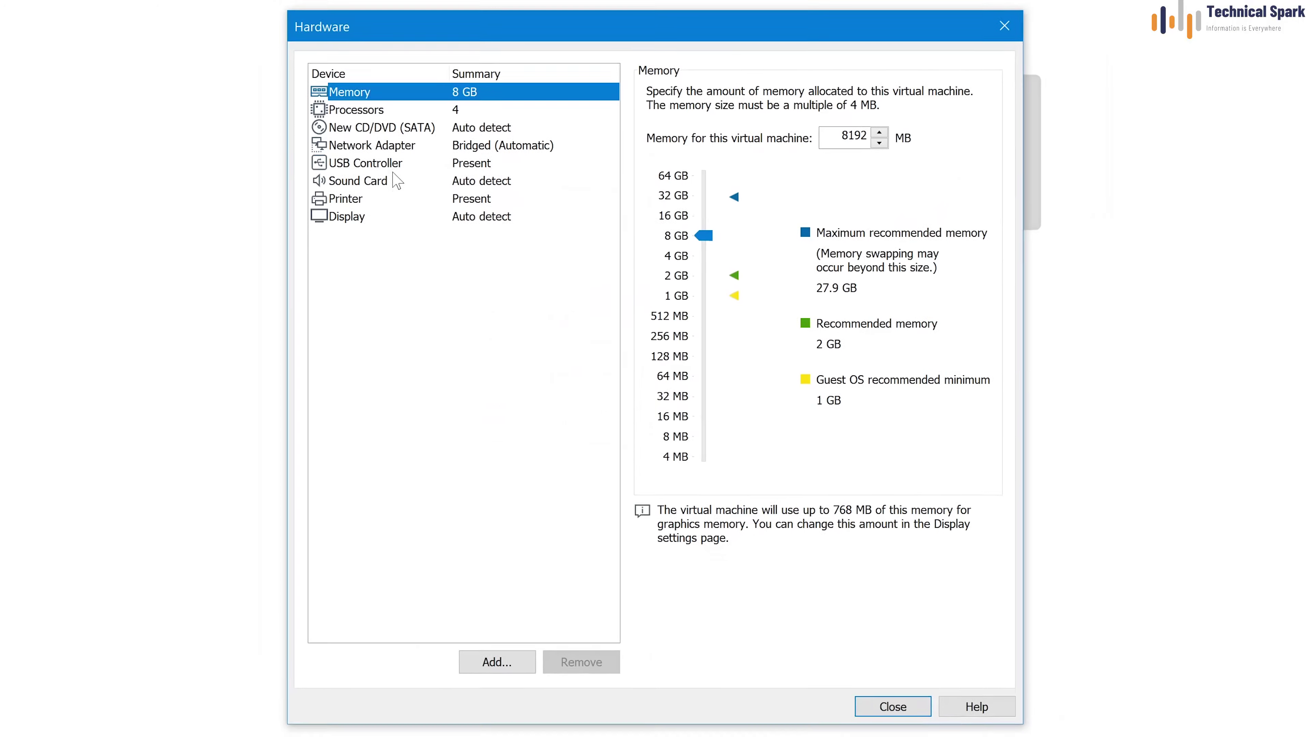
# Attach rhel-8.3-x86_64-dvd.iso as the ISO image for the VM's CD/DVD drive
pyautogui.click(397, 134)
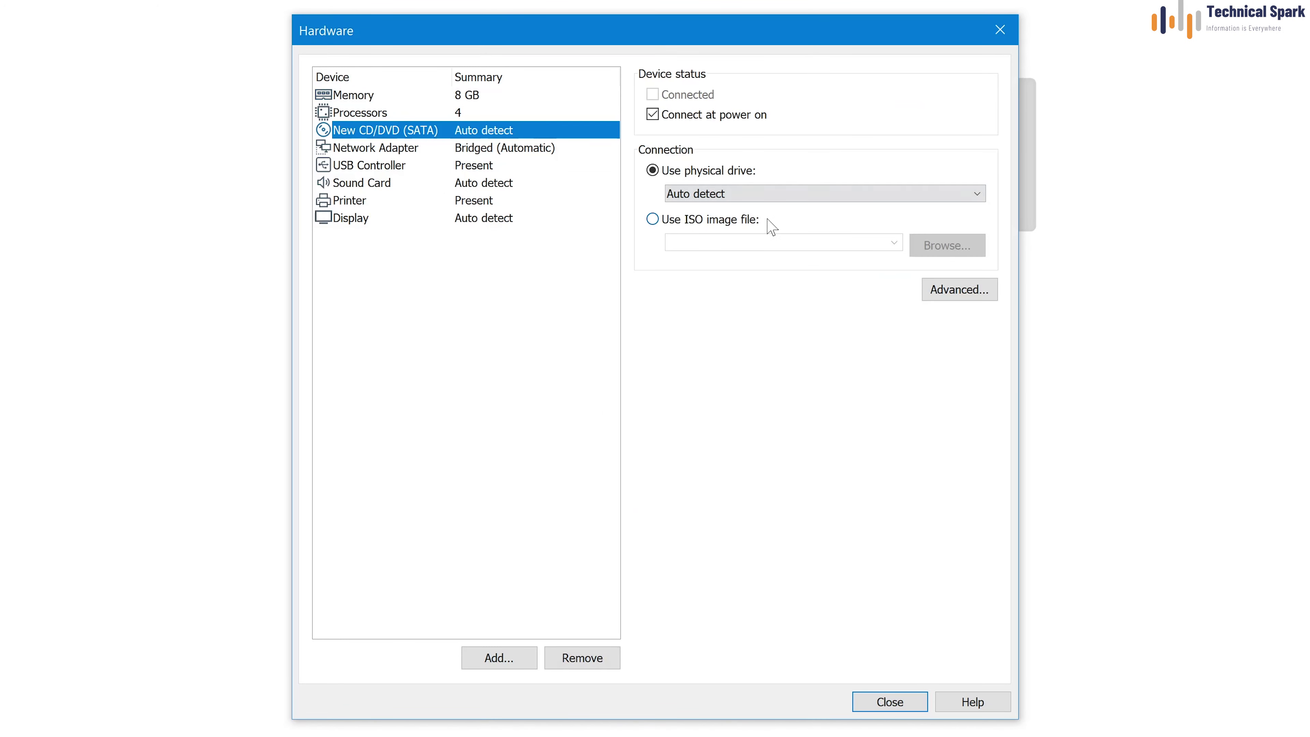
pyautogui.click(715, 221)
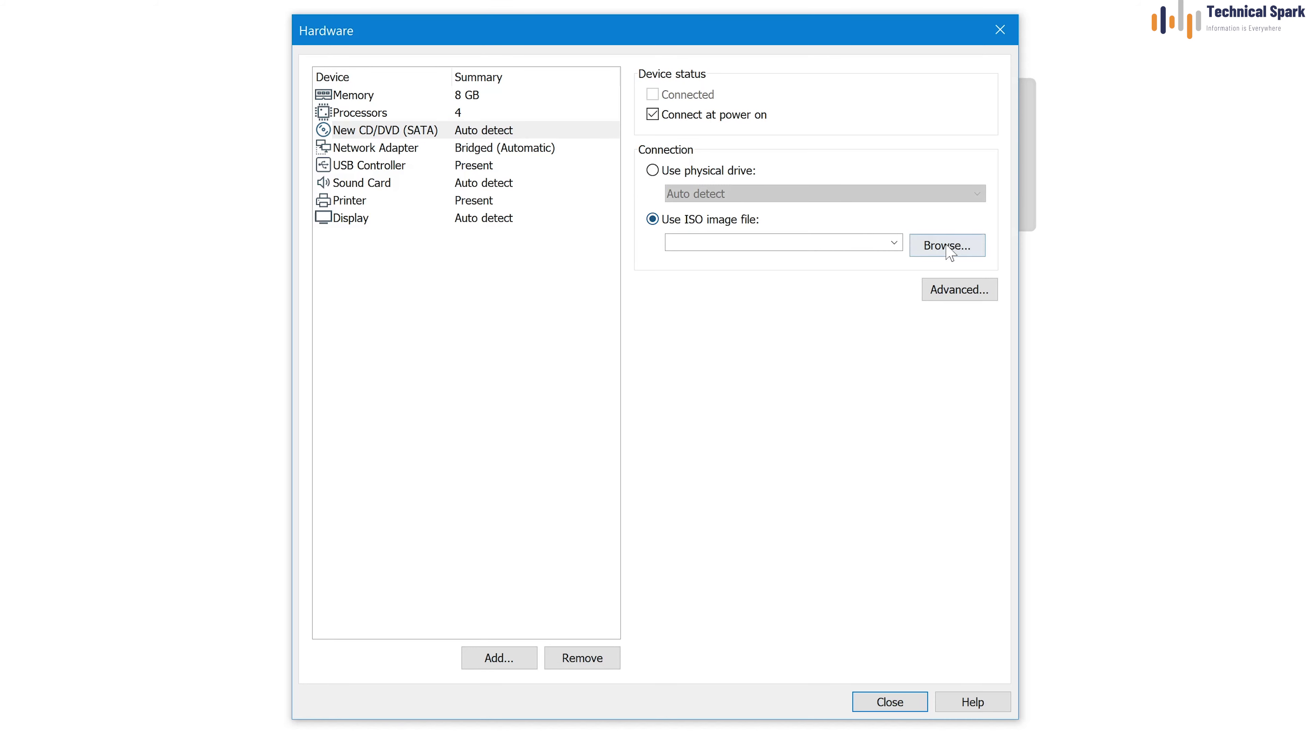
pyautogui.click(947, 247)
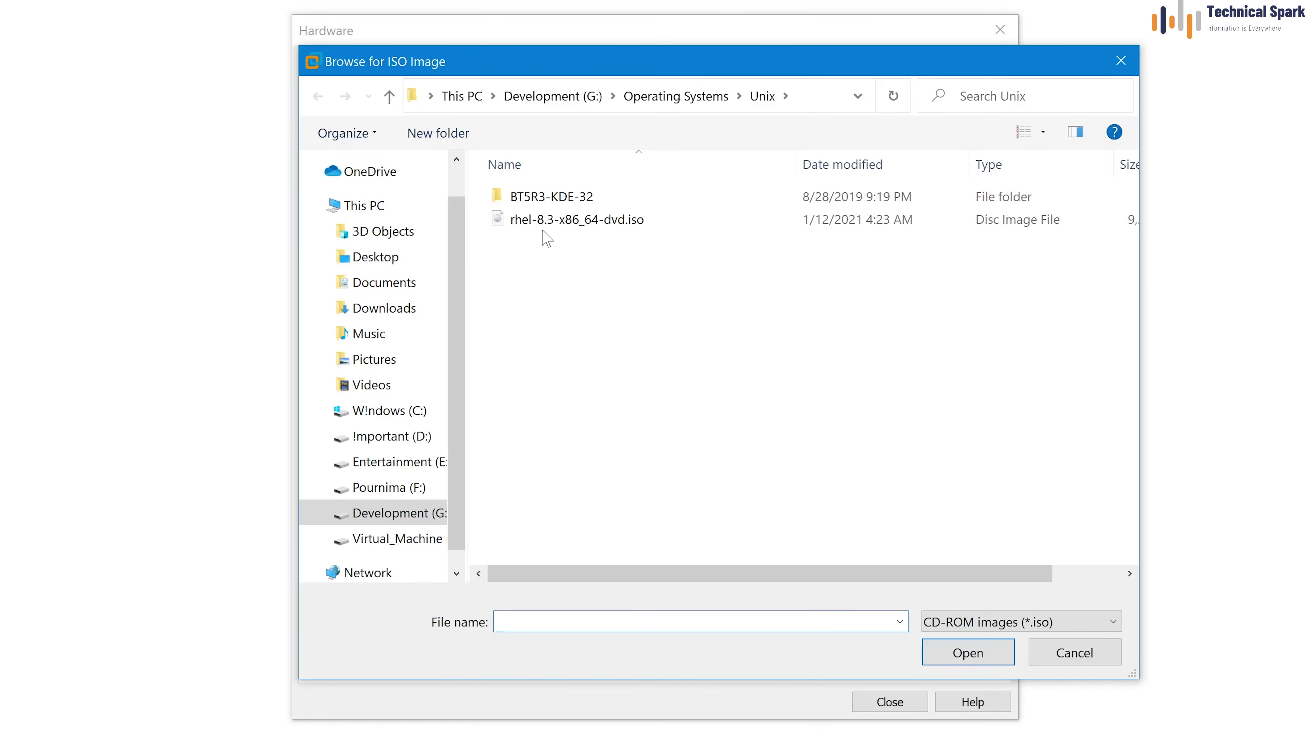
pyautogui.click(543, 228)
pyautogui.click(994, 657)
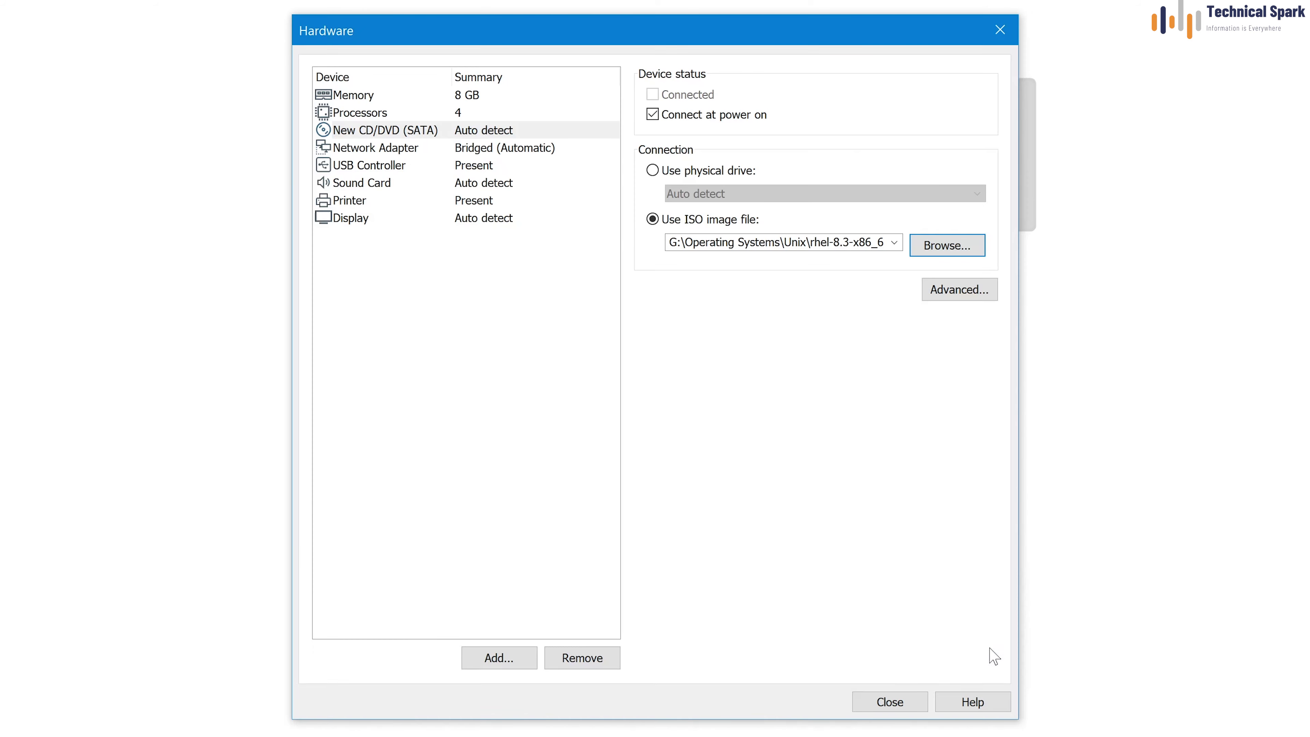
# Make the network adapter replicate the physical connection state and close the hardware settings
pyautogui.click(412, 150)
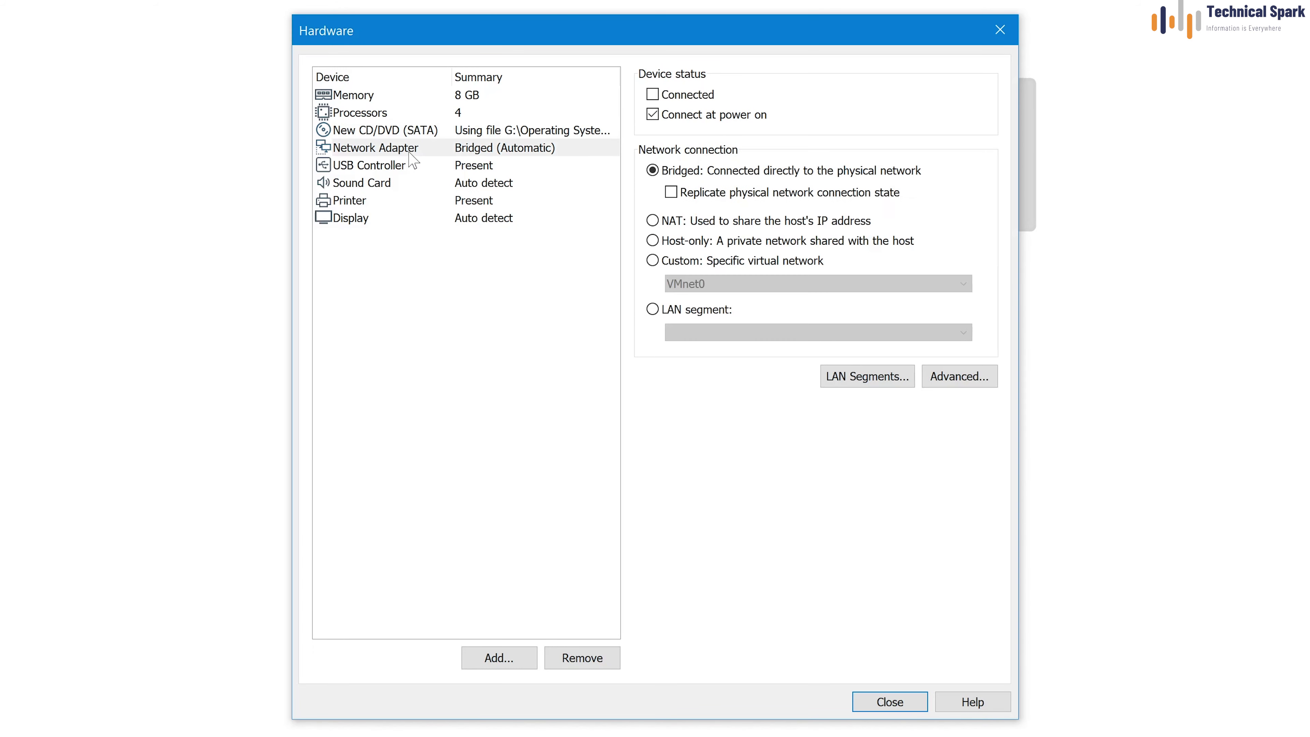
pyautogui.click(708, 196)
pyautogui.click(889, 703)
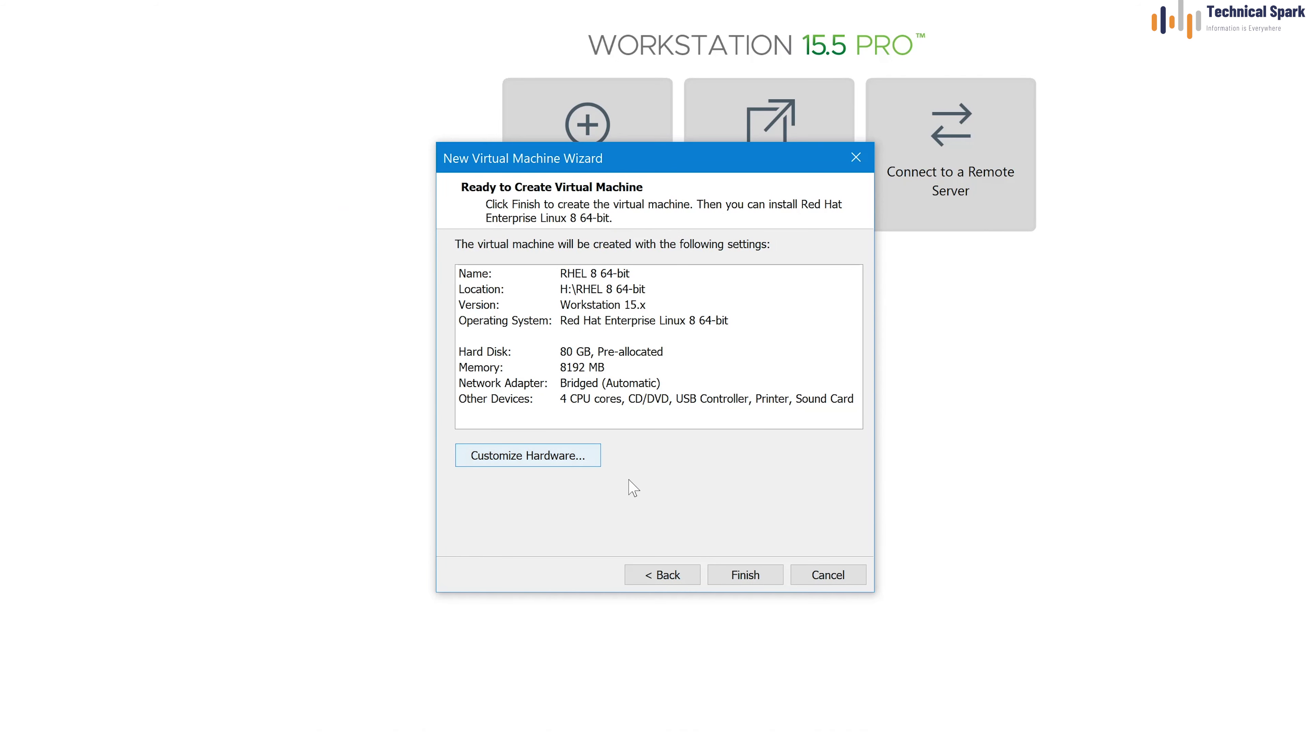
# Finish the wizard to create the RHEL 8 64-bit VM and power it on
pyautogui.click(748, 576)
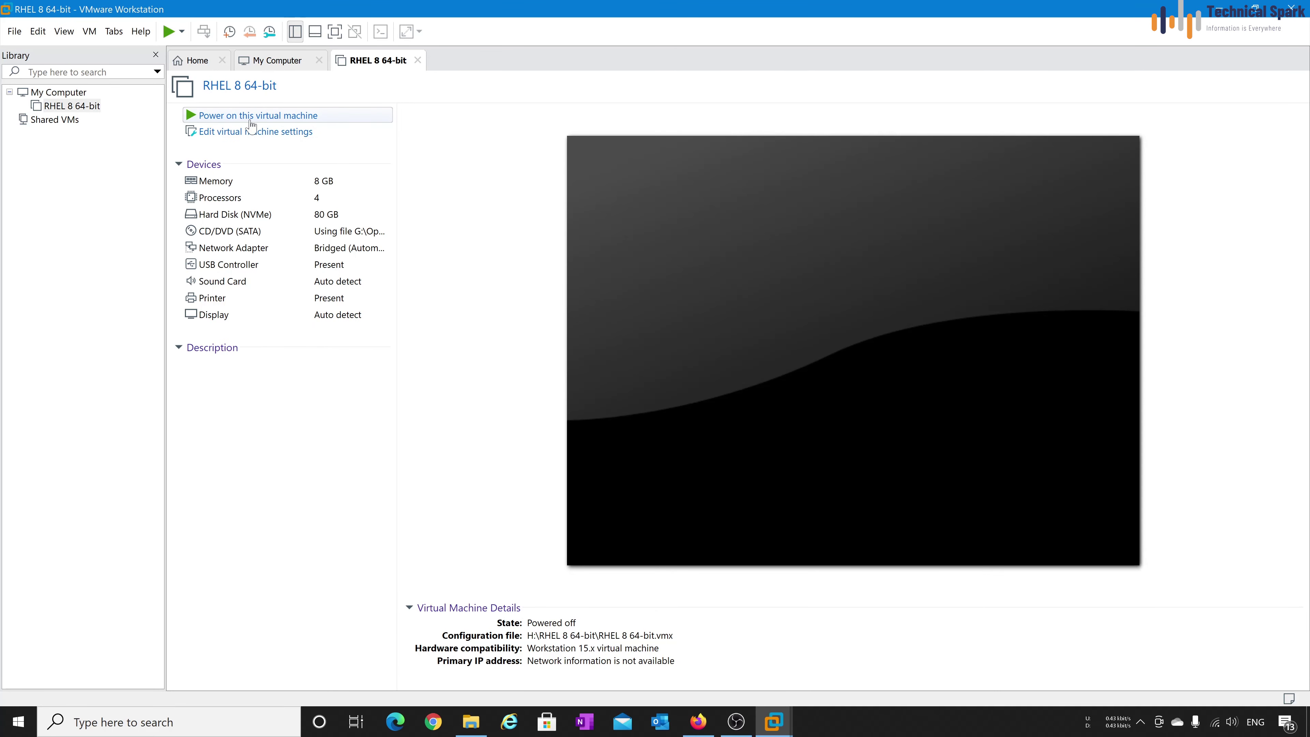
pyautogui.click(266, 117)
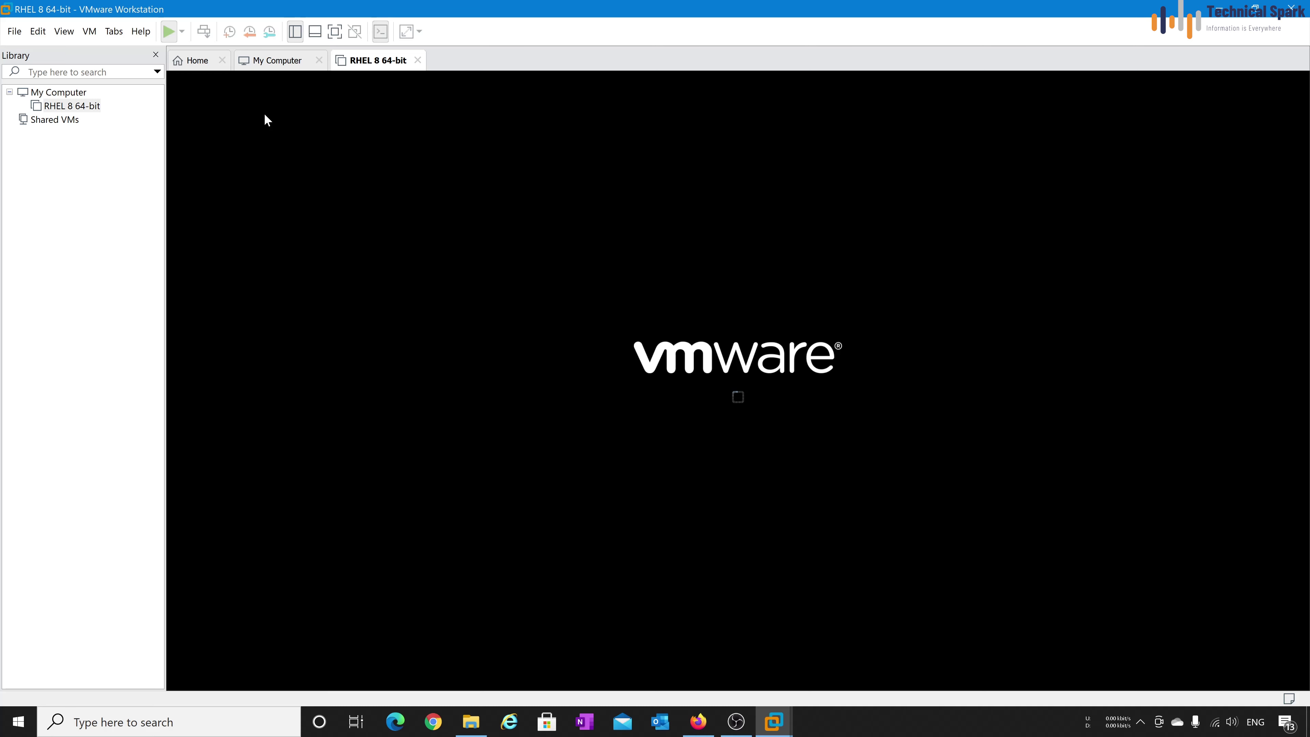
# Go full screen, boot Install Red Hat Enterprise Linux 8.3, and keep English (United States)
pyautogui.hotkey('ctrl', 'alt', 'Return')
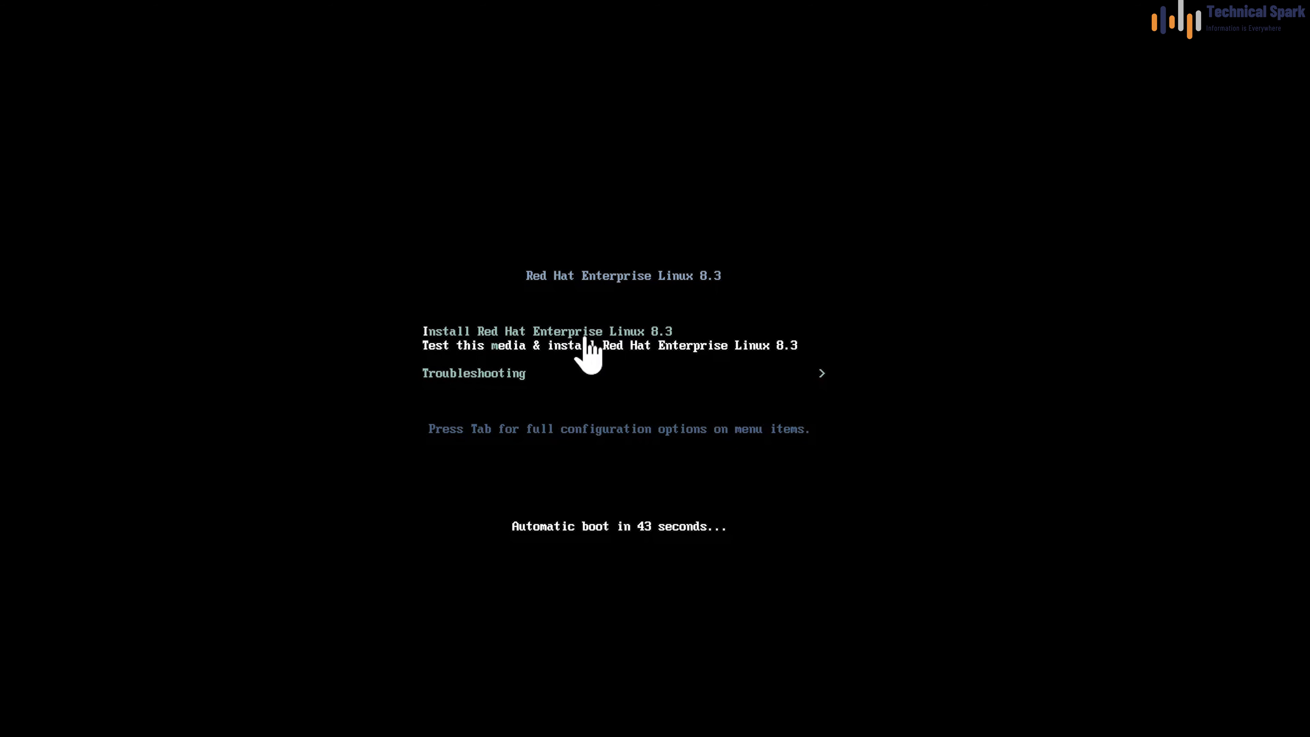
pyautogui.press('Return')
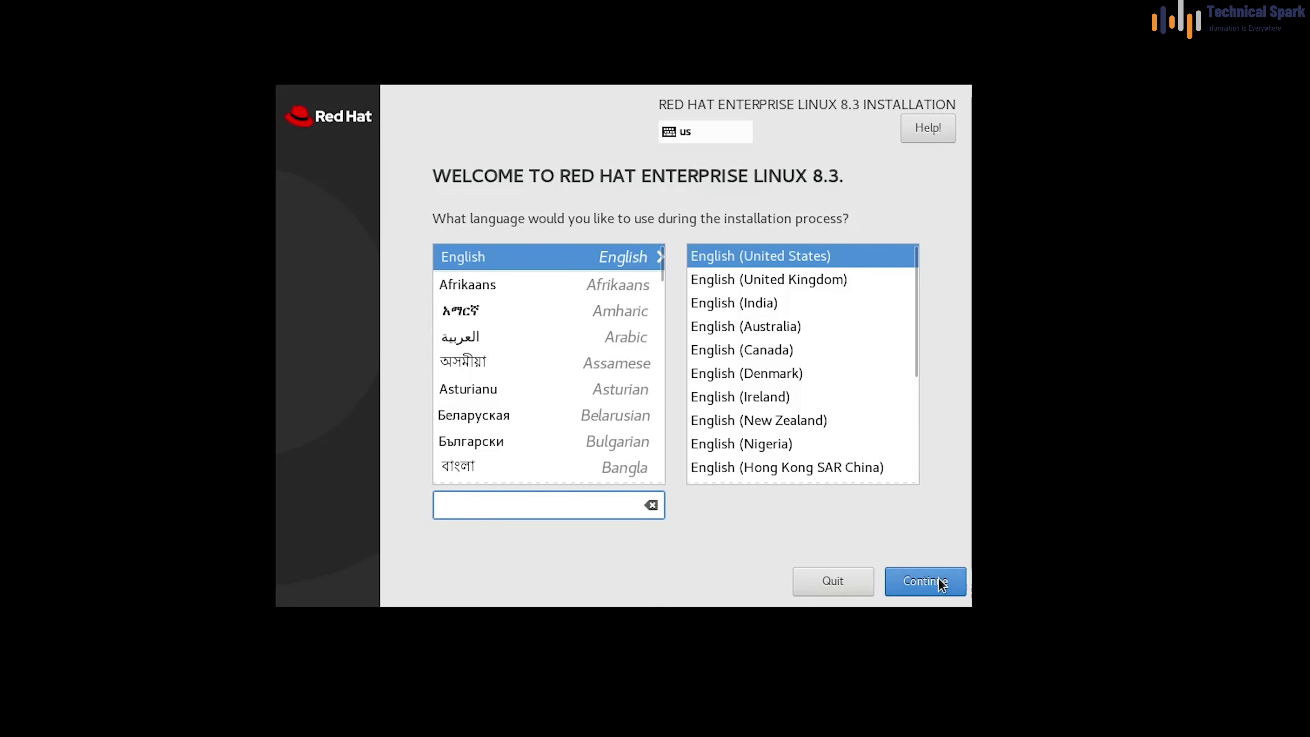
pyautogui.click(944, 587)
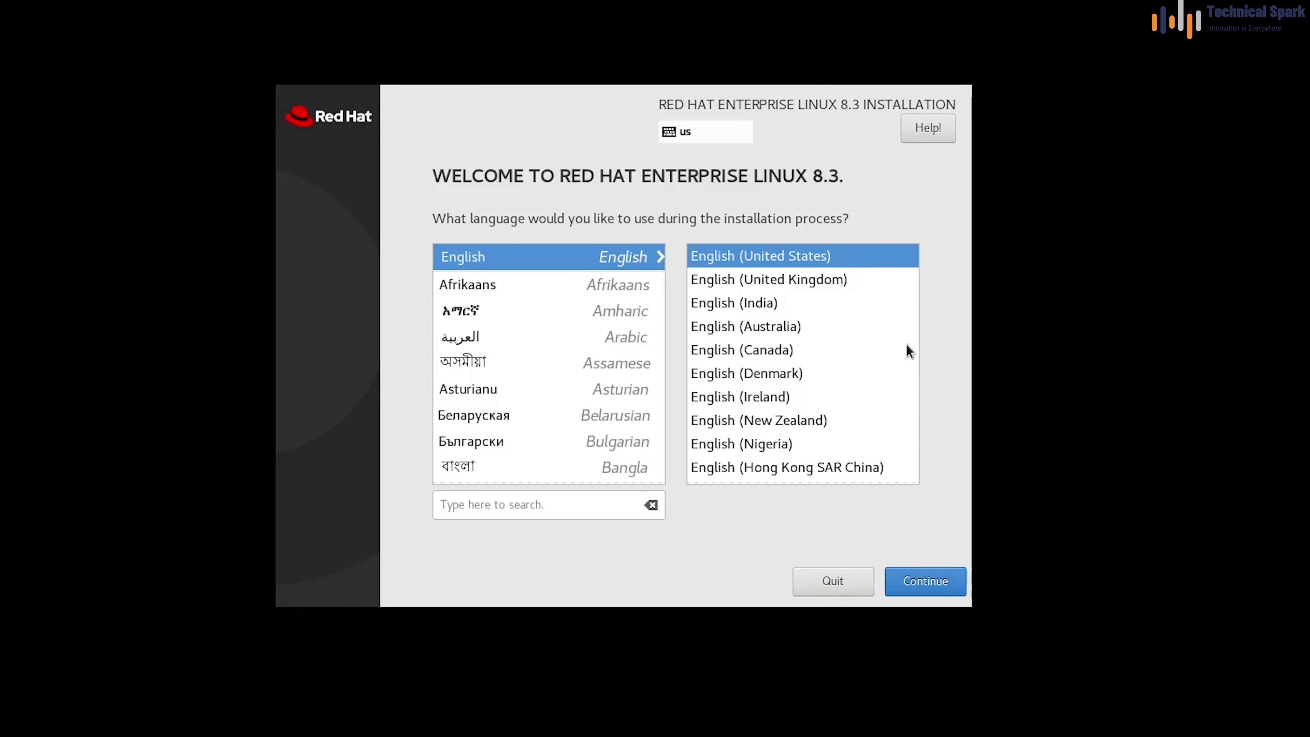
pyautogui.click(937, 587)
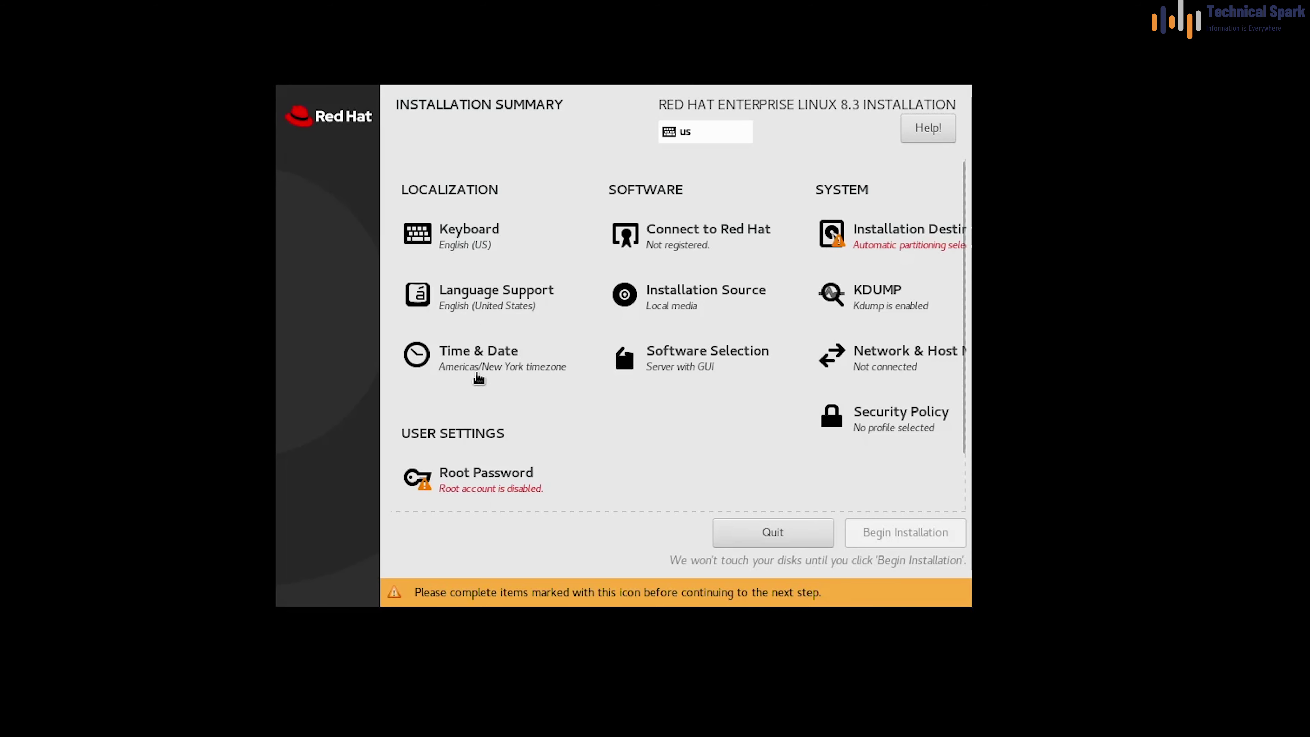
pyautogui.click(472, 364)
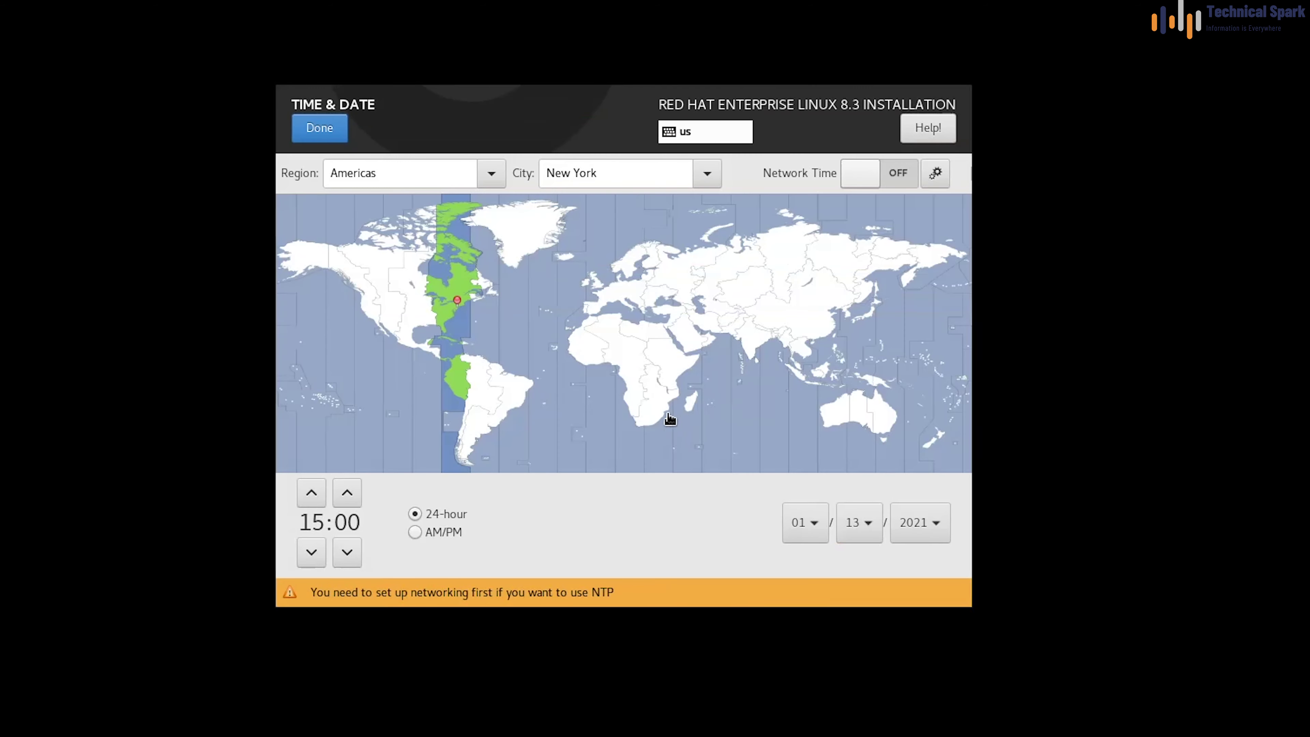
# Set time zone Asia/Kolkata, 12-hour clock at 08:01 PM, and date 01/13/2021
pyautogui.click(750, 345)
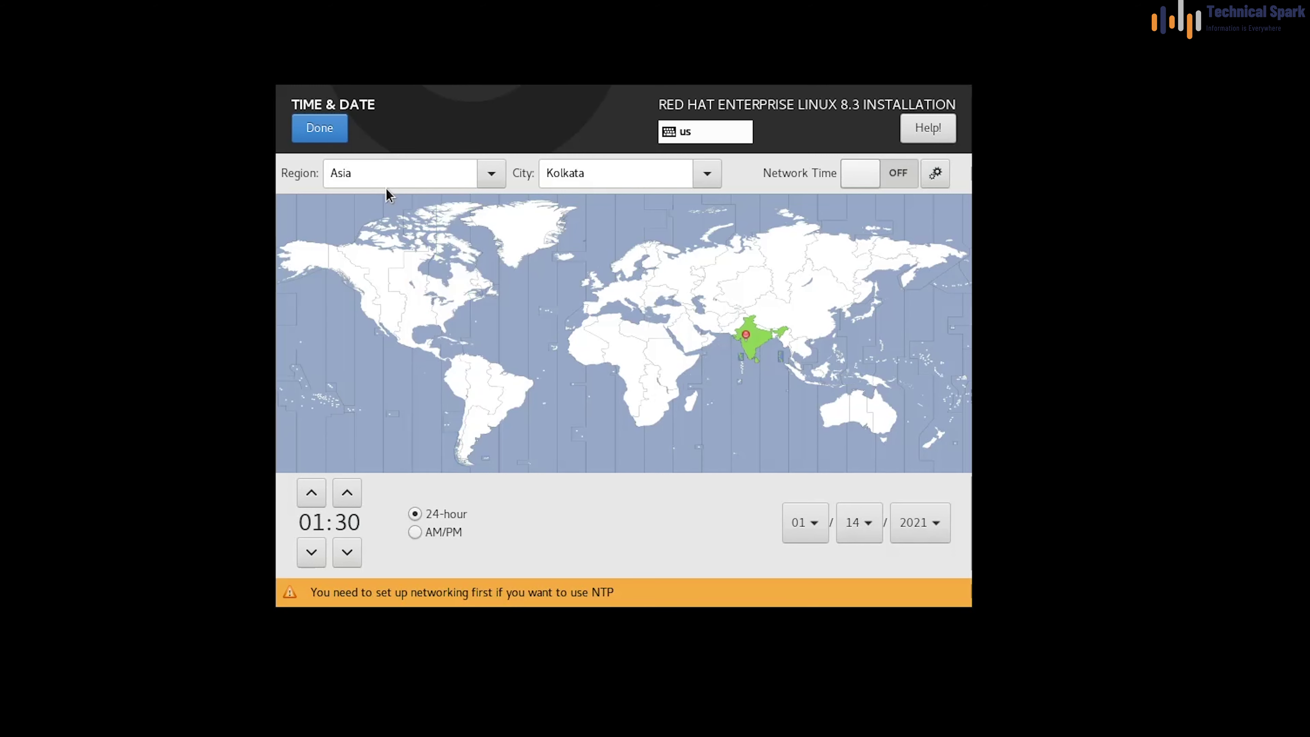
pyautogui.click(884, 173)
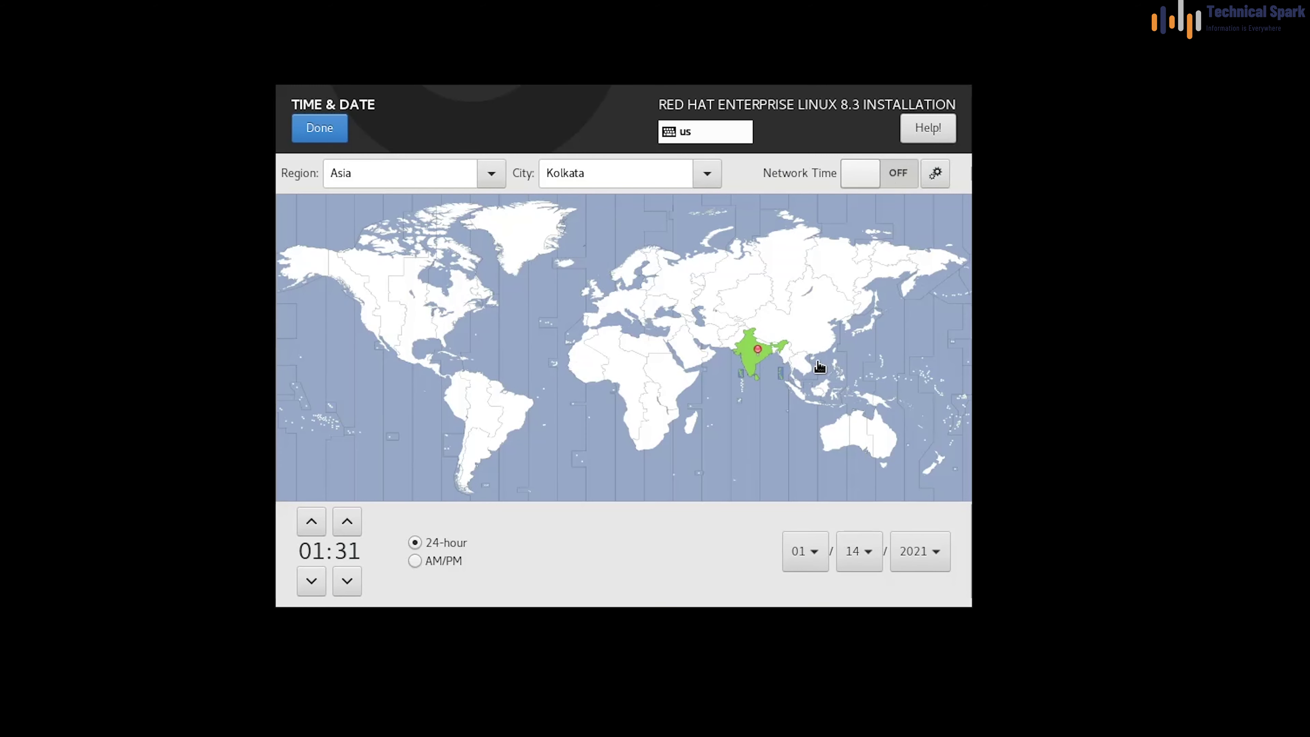
pyautogui.click(414, 561)
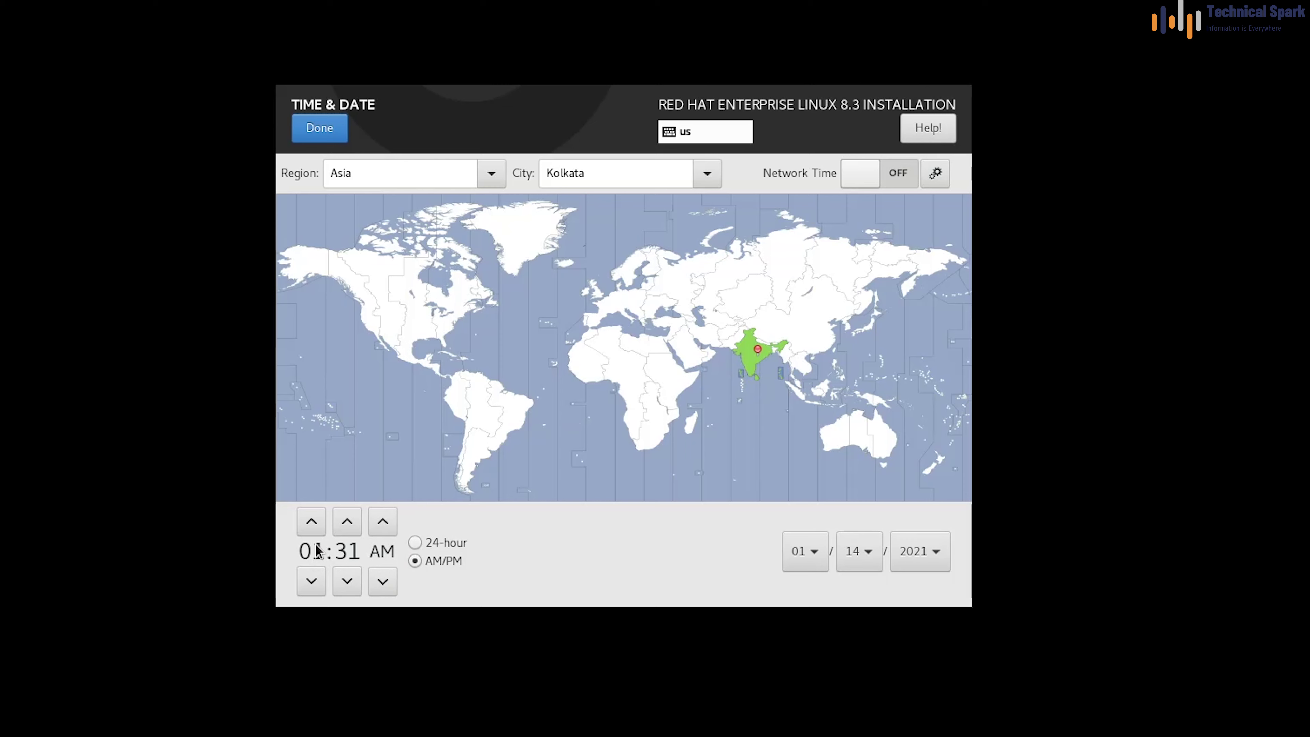
pyautogui.click(311, 522)
pyautogui.click(312, 521)
pyautogui.click(311, 522)
pyautogui.click(311, 521)
pyautogui.click(311, 521)
pyautogui.click(311, 521)
pyautogui.click(312, 521)
pyautogui.click(347, 581)
pyautogui.click(347, 581)
pyautogui.click(383, 522)
pyautogui.click(871, 563)
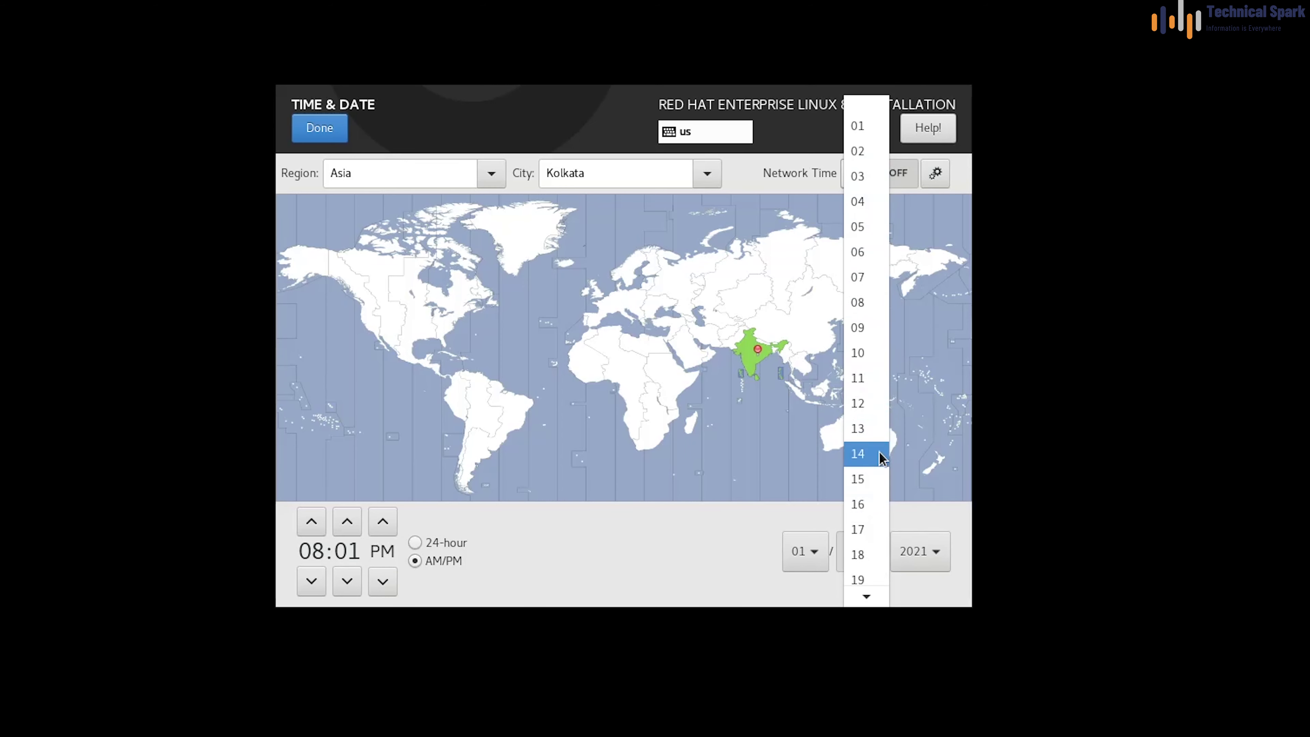
pyautogui.click(872, 429)
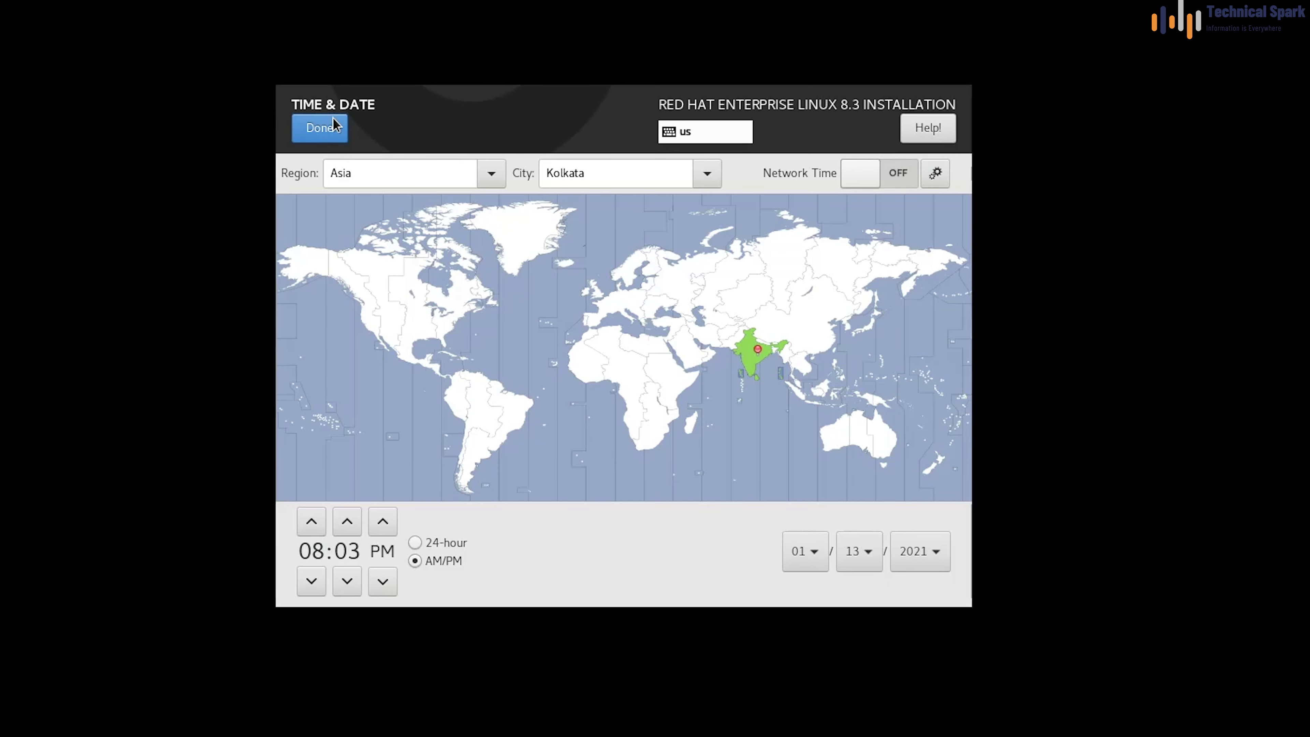
pyautogui.click(320, 129)
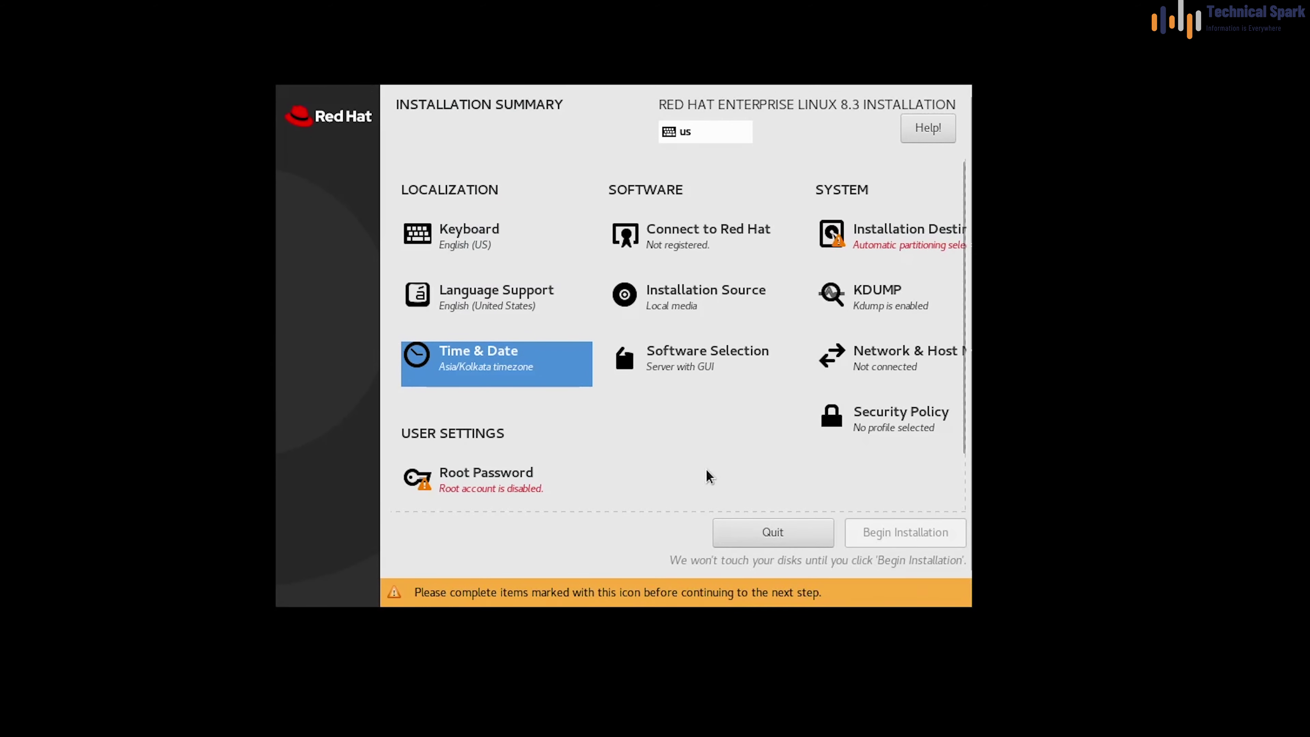
# Enter the root password in both fields and save it
pyautogui.click(478, 488)
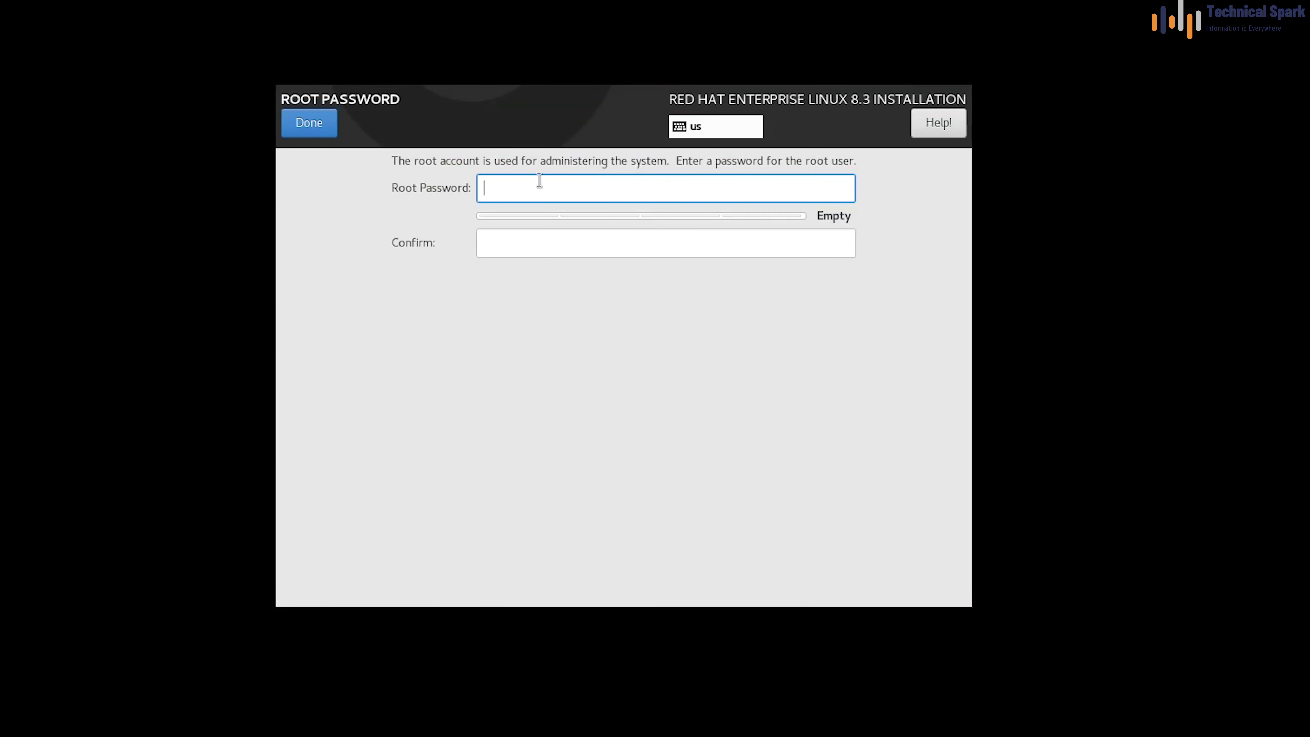
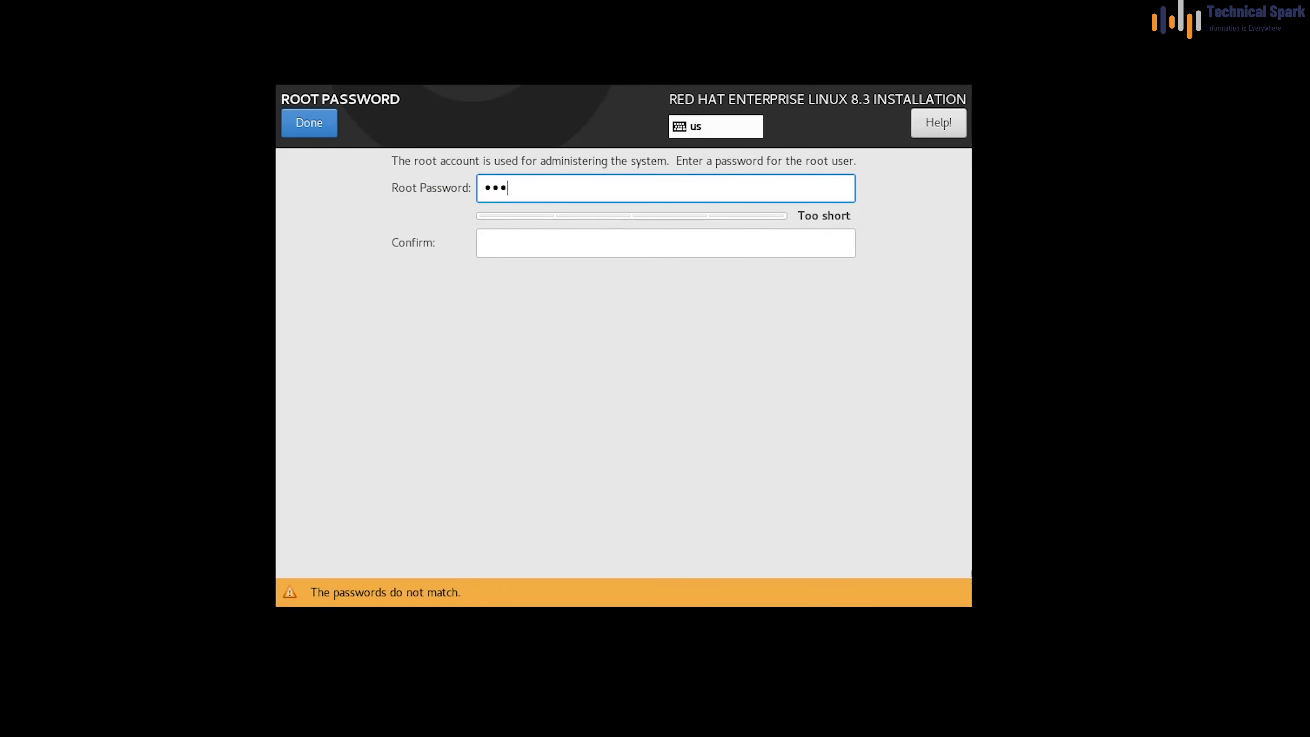
pyautogui.press('Tab')
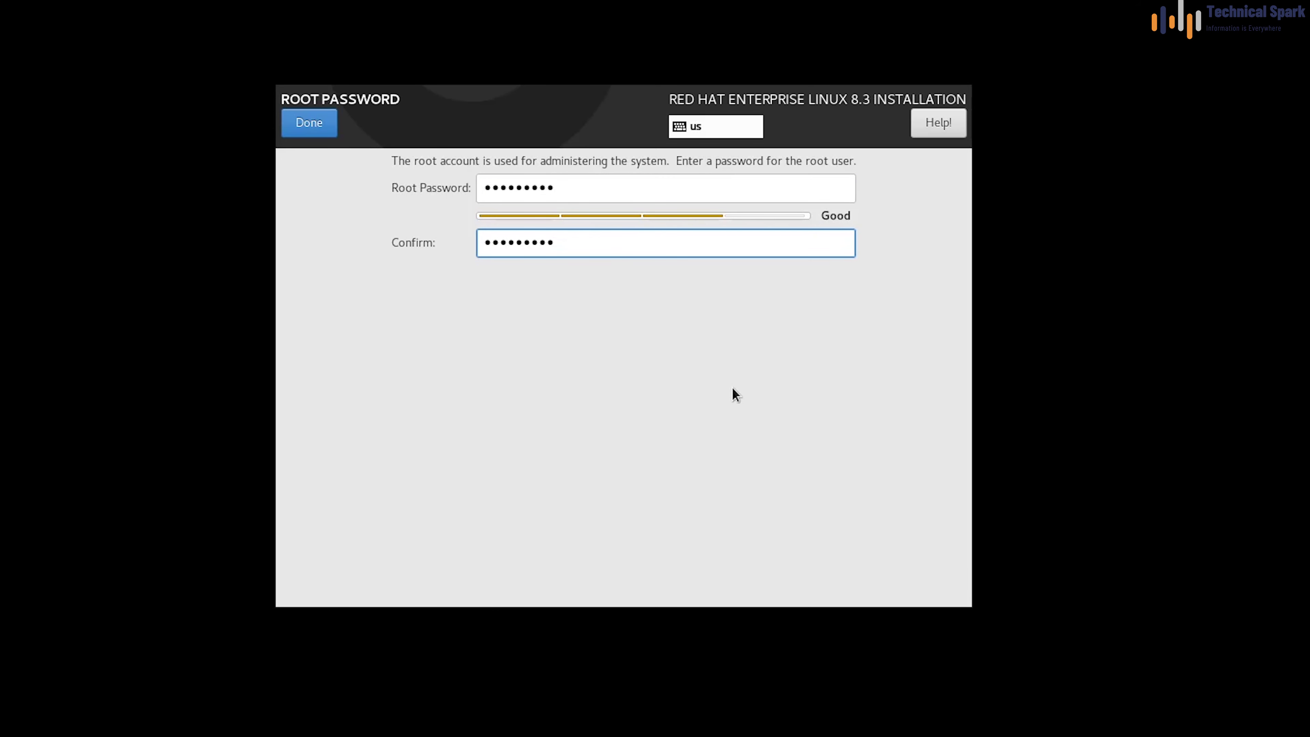
pyautogui.click(318, 130)
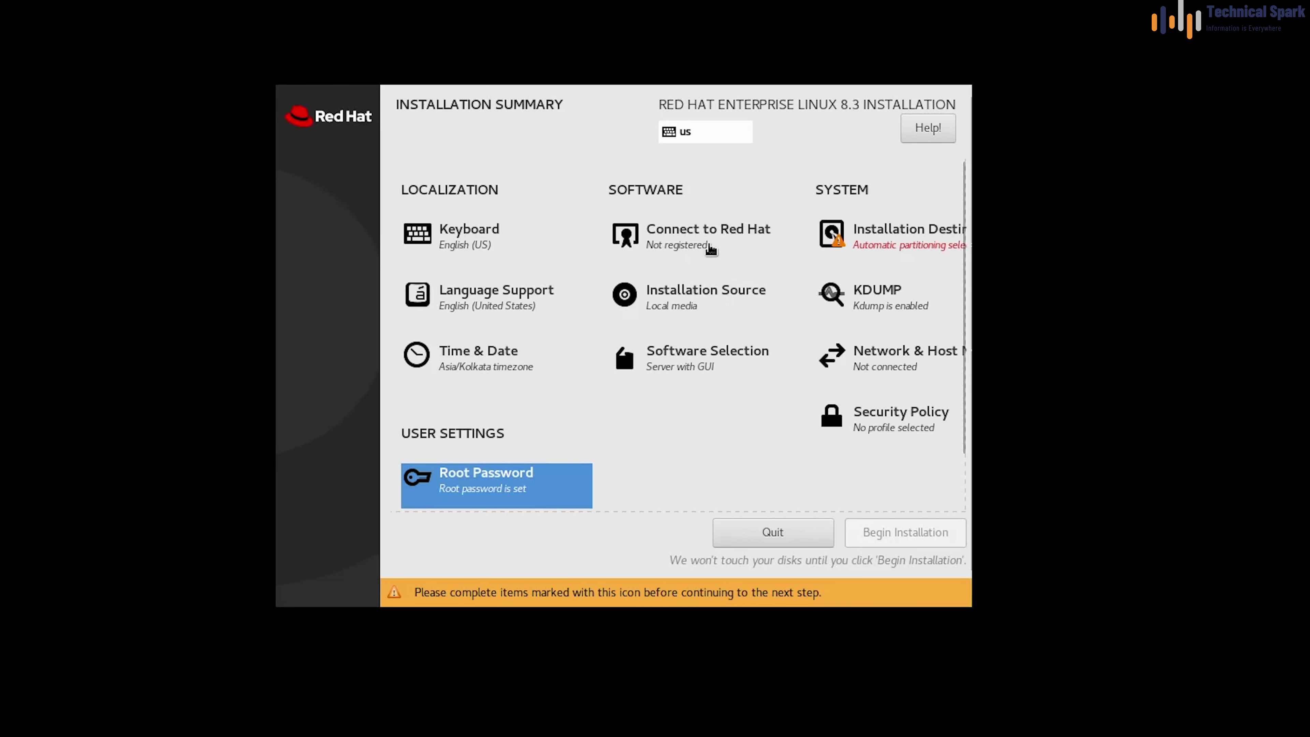
pyautogui.click(702, 242)
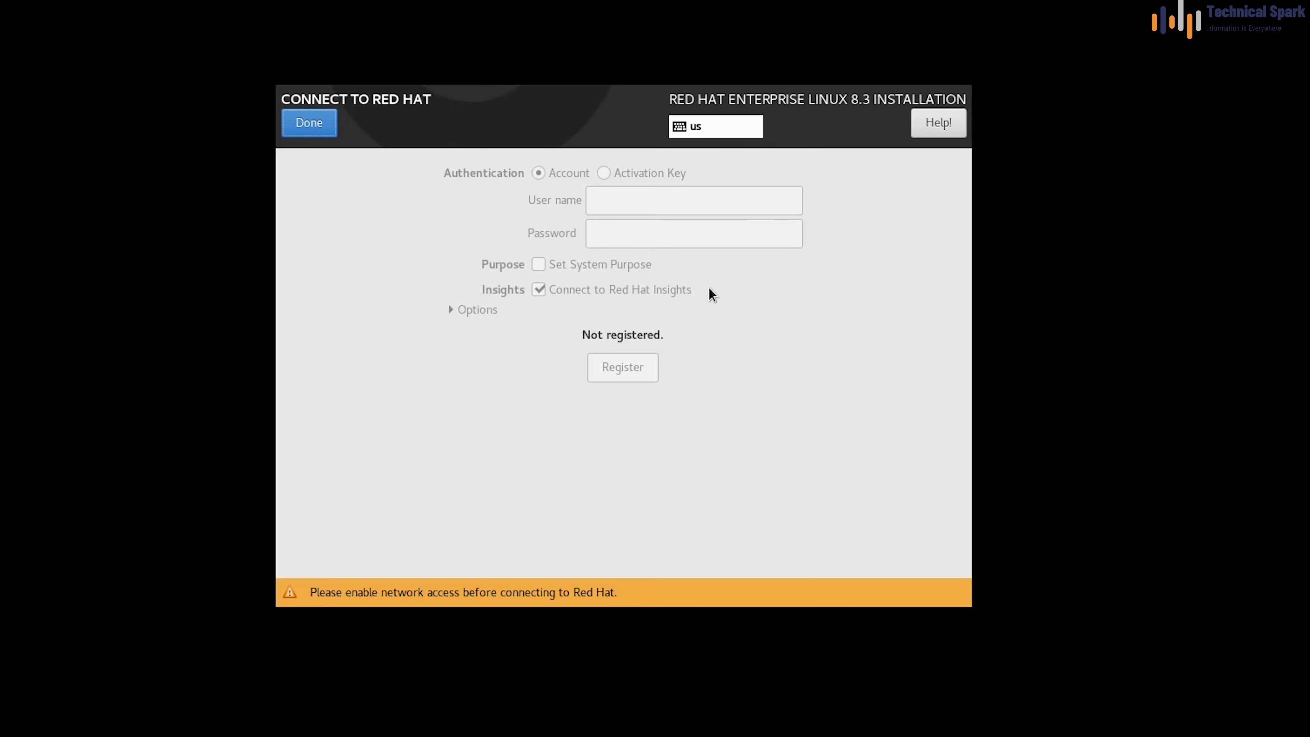
# Leave Red Hat registration for later and keep the local media installation source
pyautogui.click(310, 124)
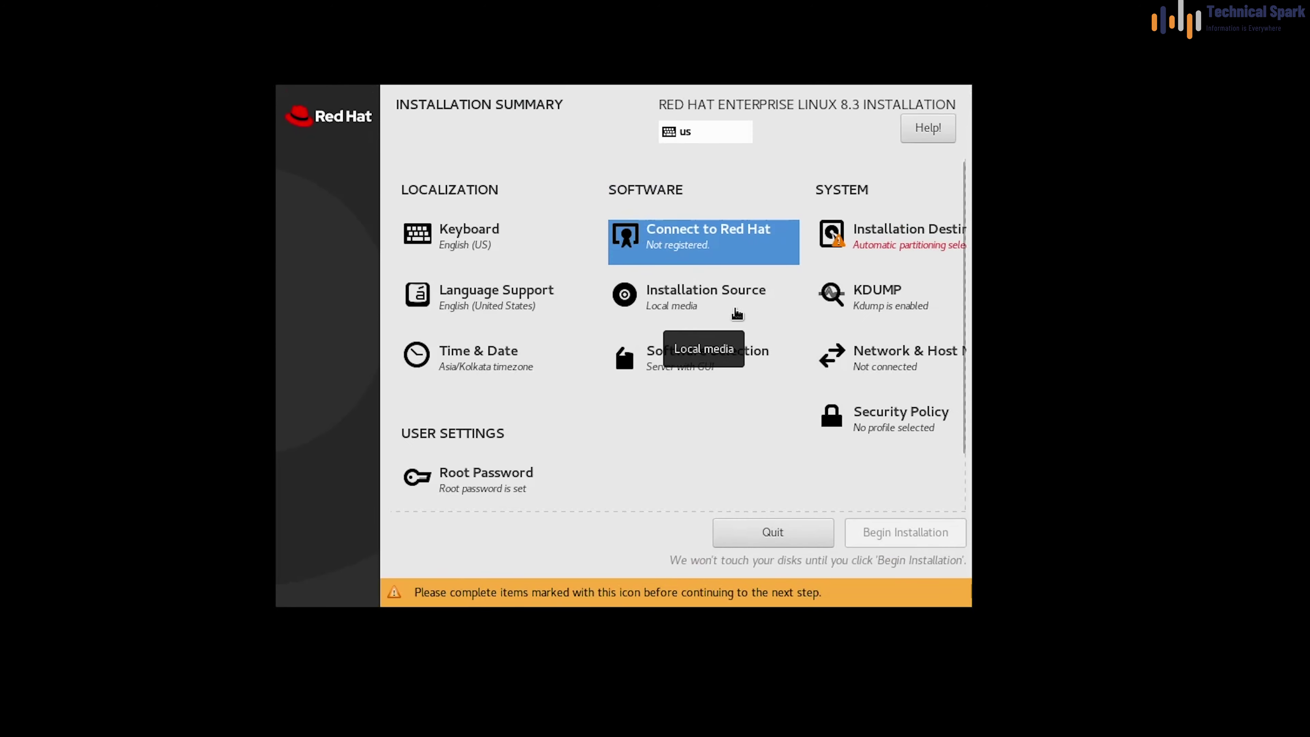
pyautogui.click(726, 303)
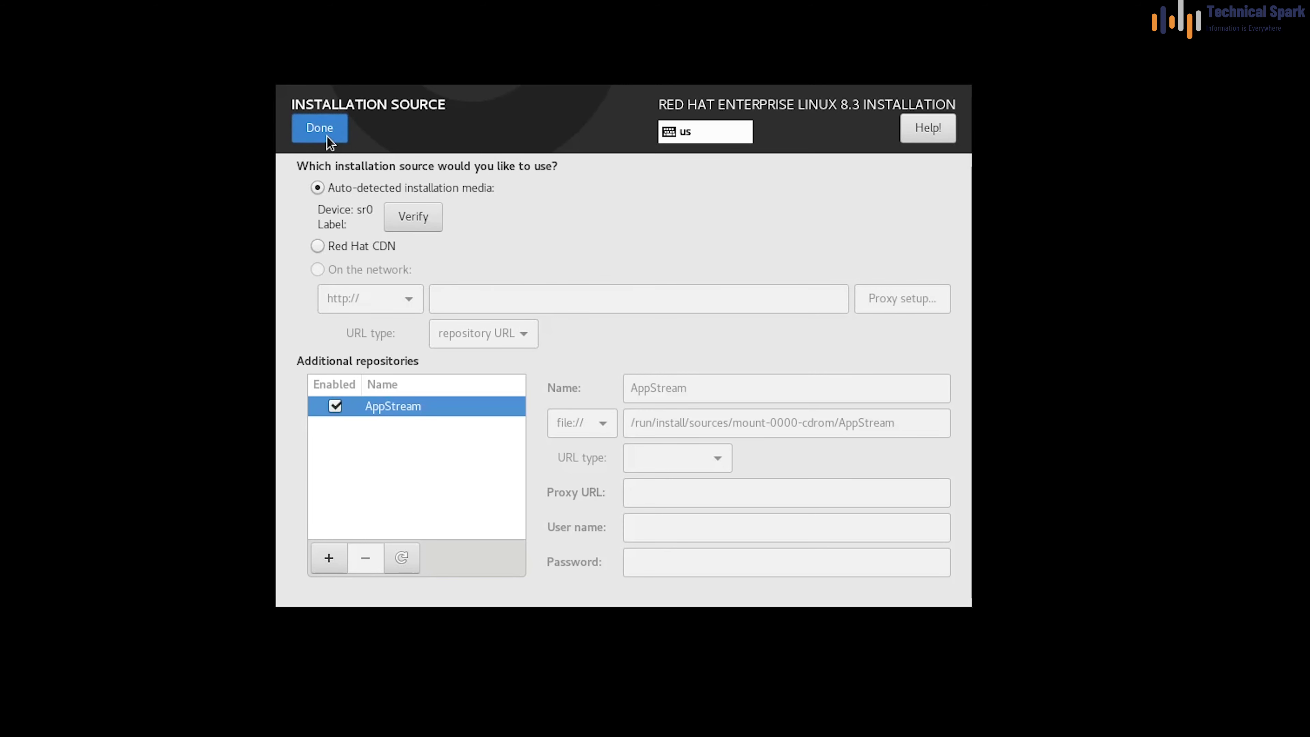
pyautogui.click(327, 135)
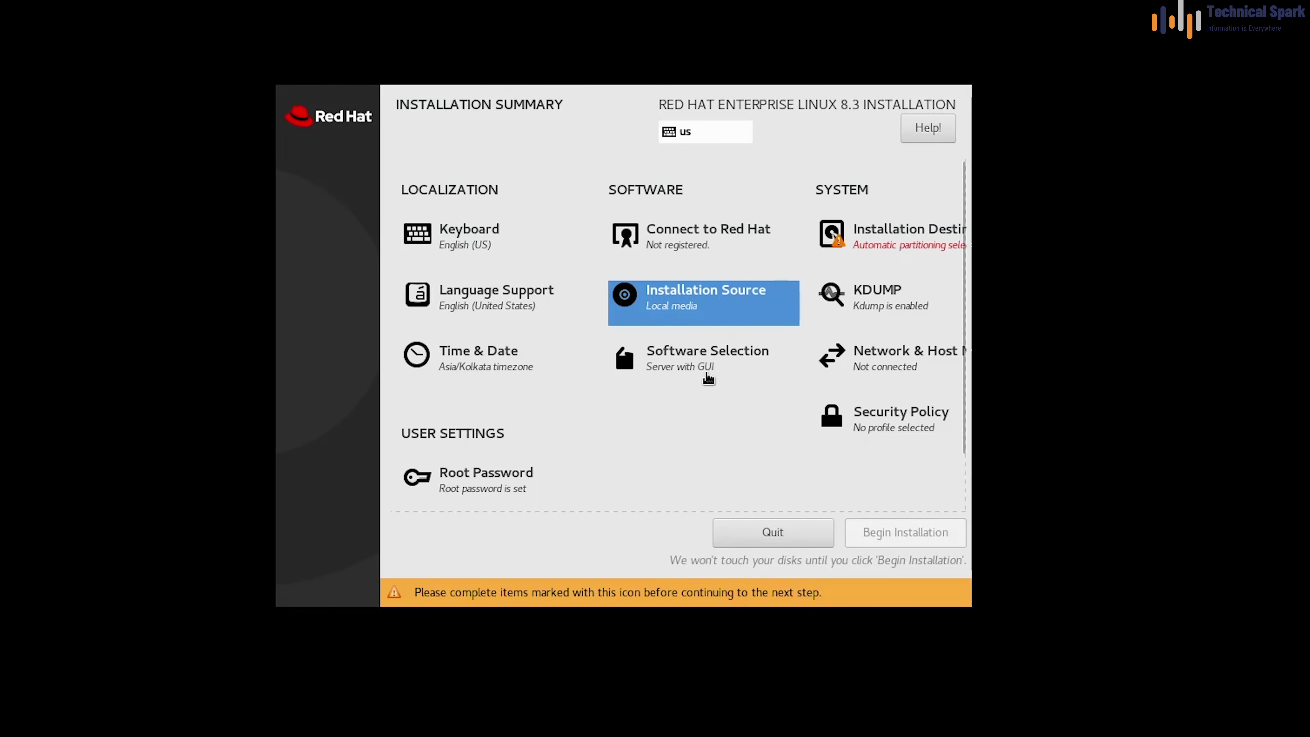
# Choose Server with GUI as the base environment in Software Selection
pyautogui.click(707, 372)
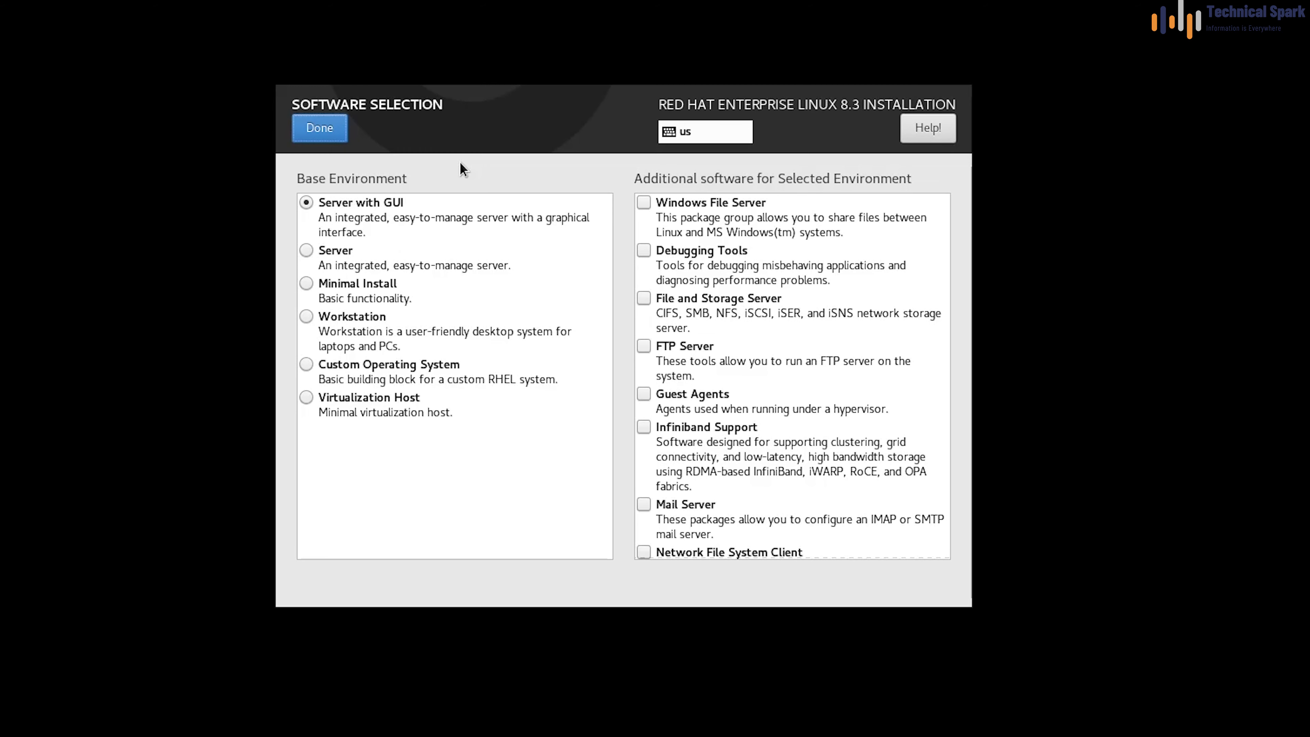
pyautogui.scroll(-1, 732, 270)
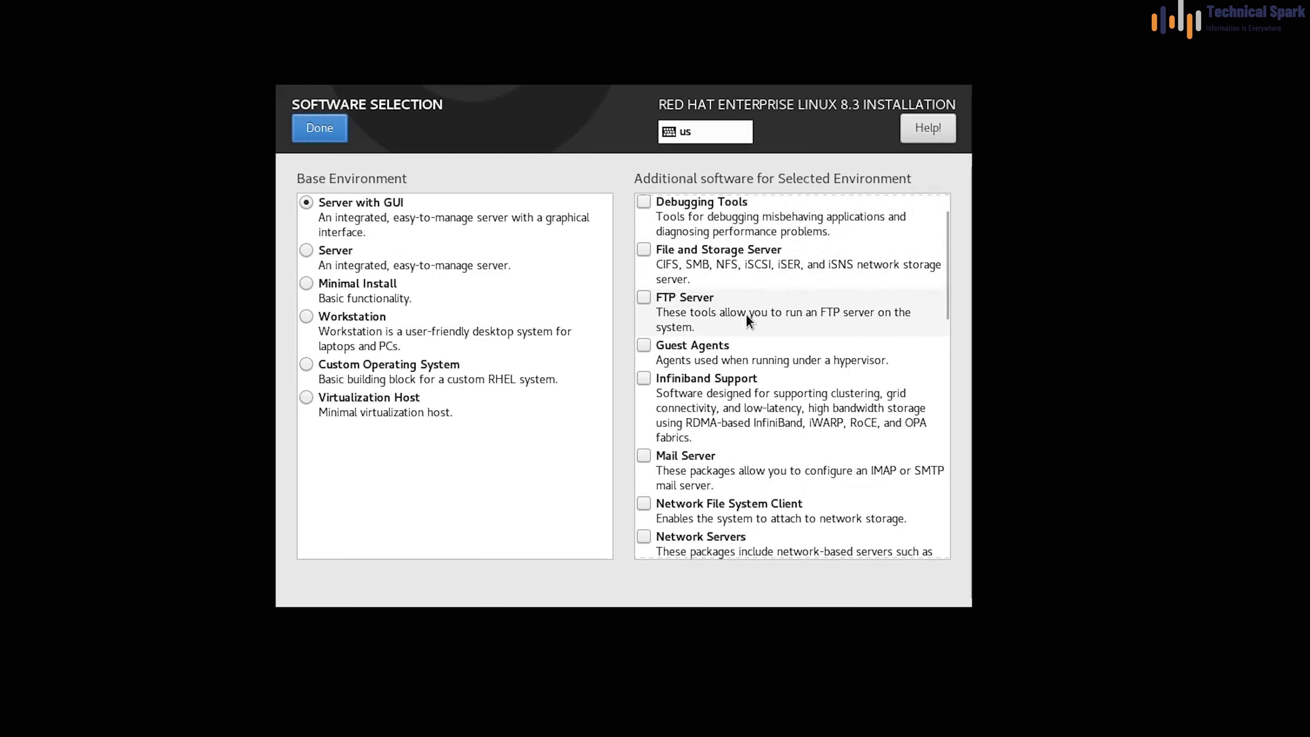
pyautogui.scroll(1, 779, 472)
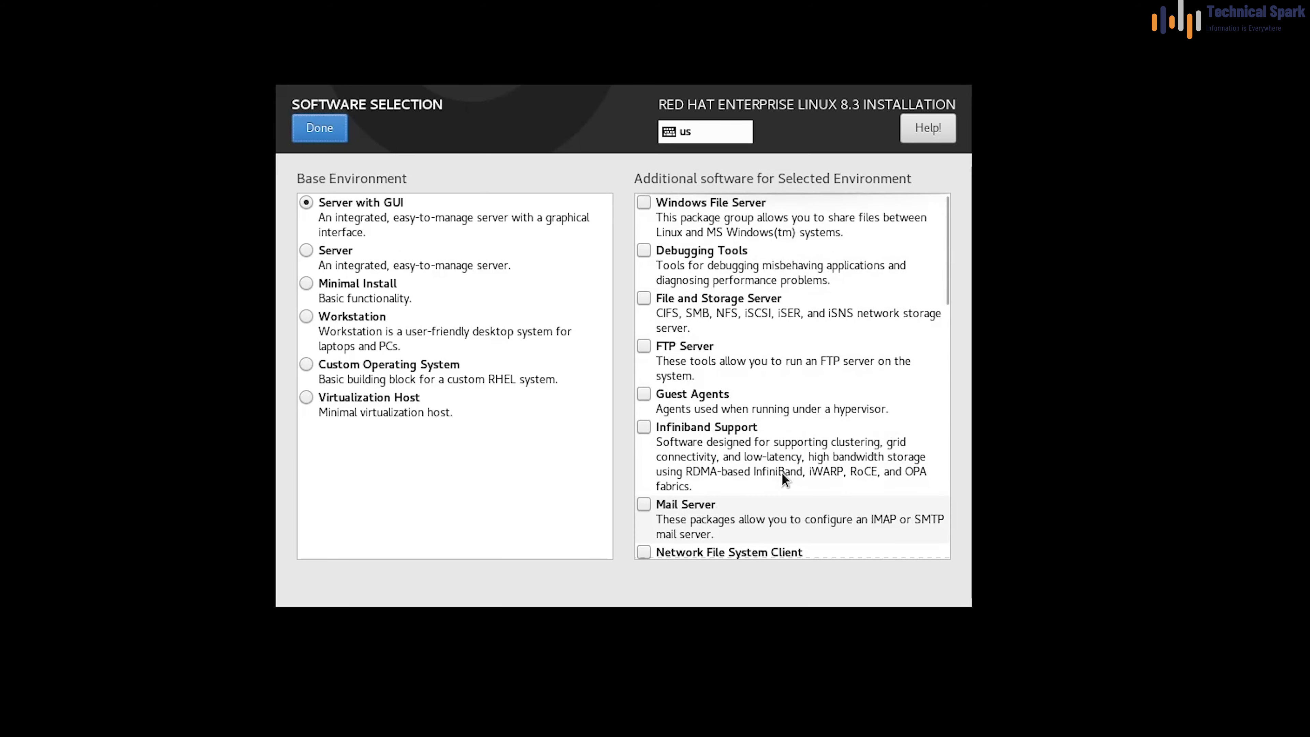
pyautogui.click(306, 201)
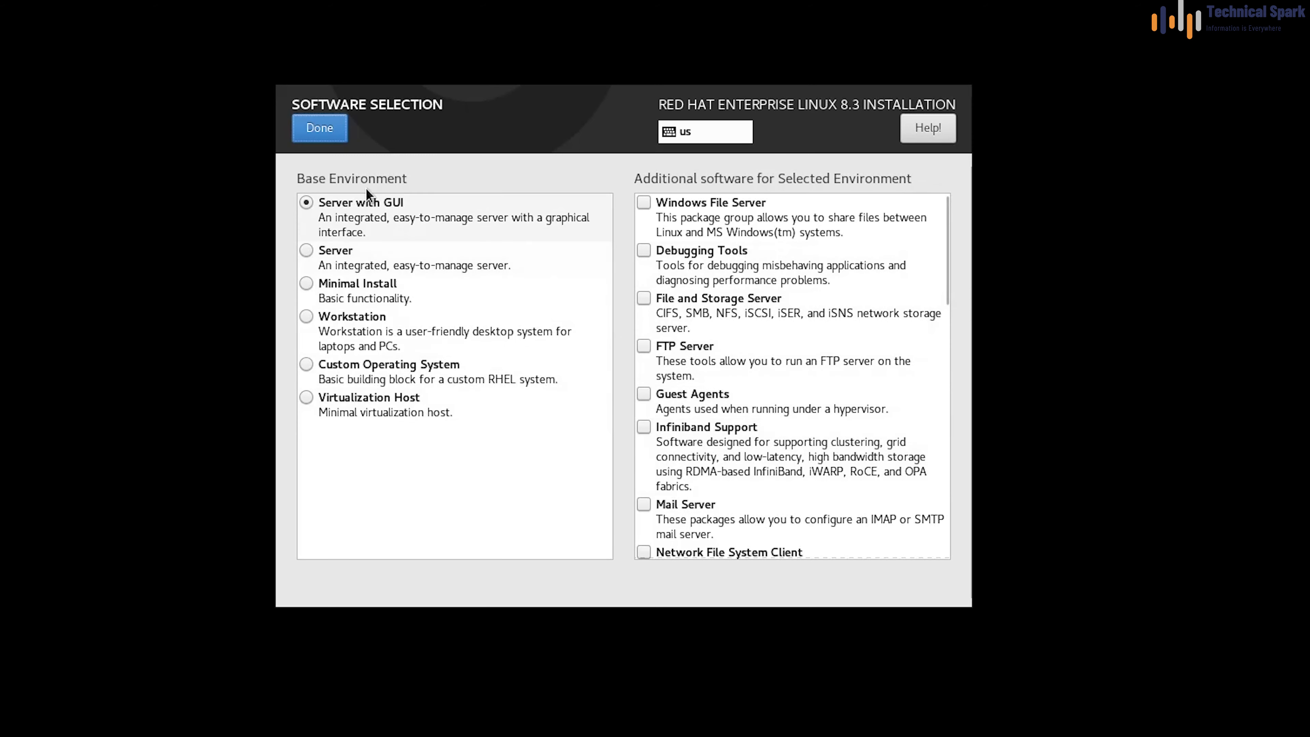
pyautogui.click(320, 129)
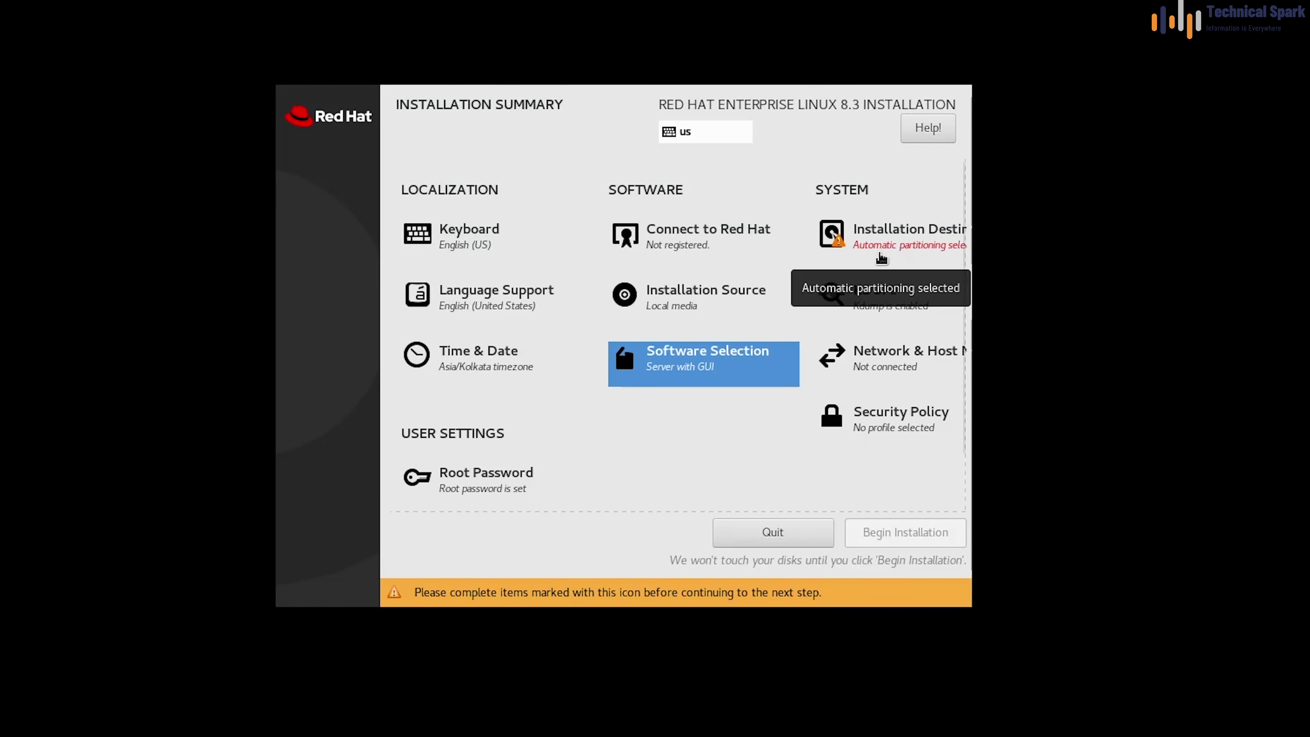
# Deselect the 80 GiB sda disk in Installation Destination and return to the summary
pyautogui.click(905, 236)
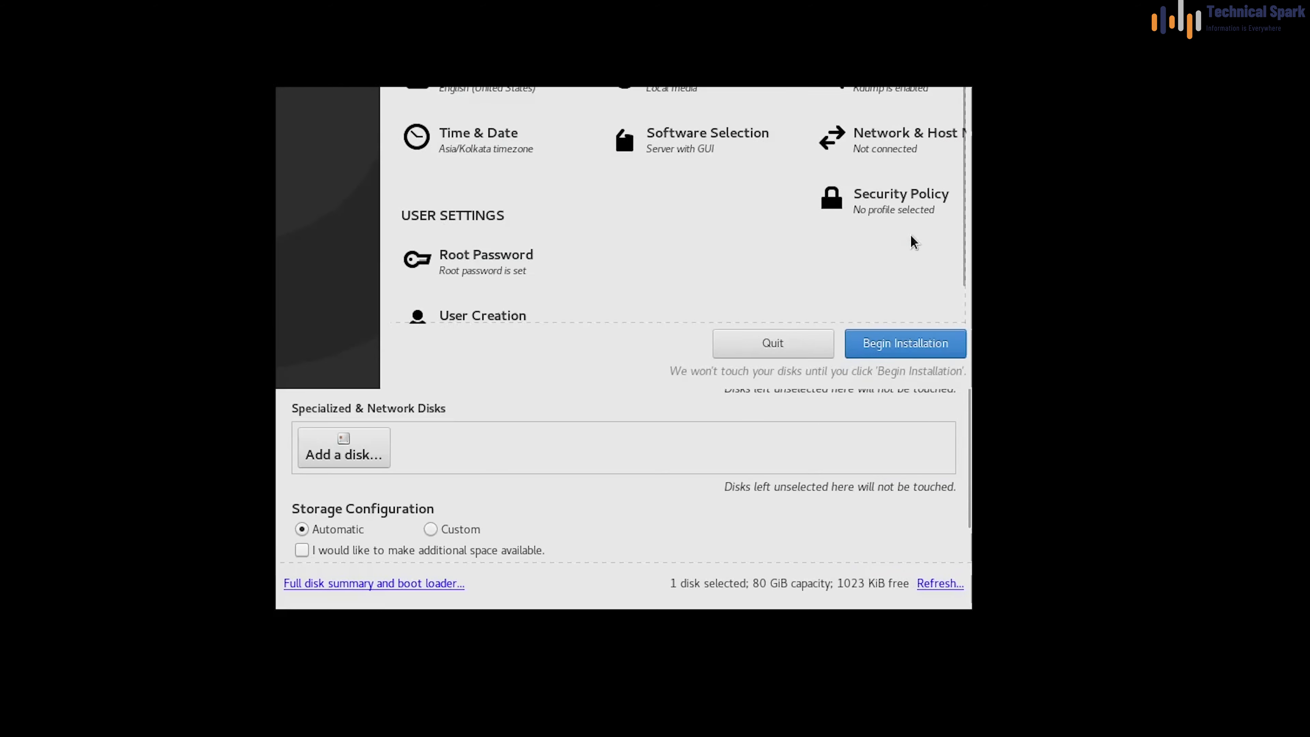
pyautogui.click(390, 318)
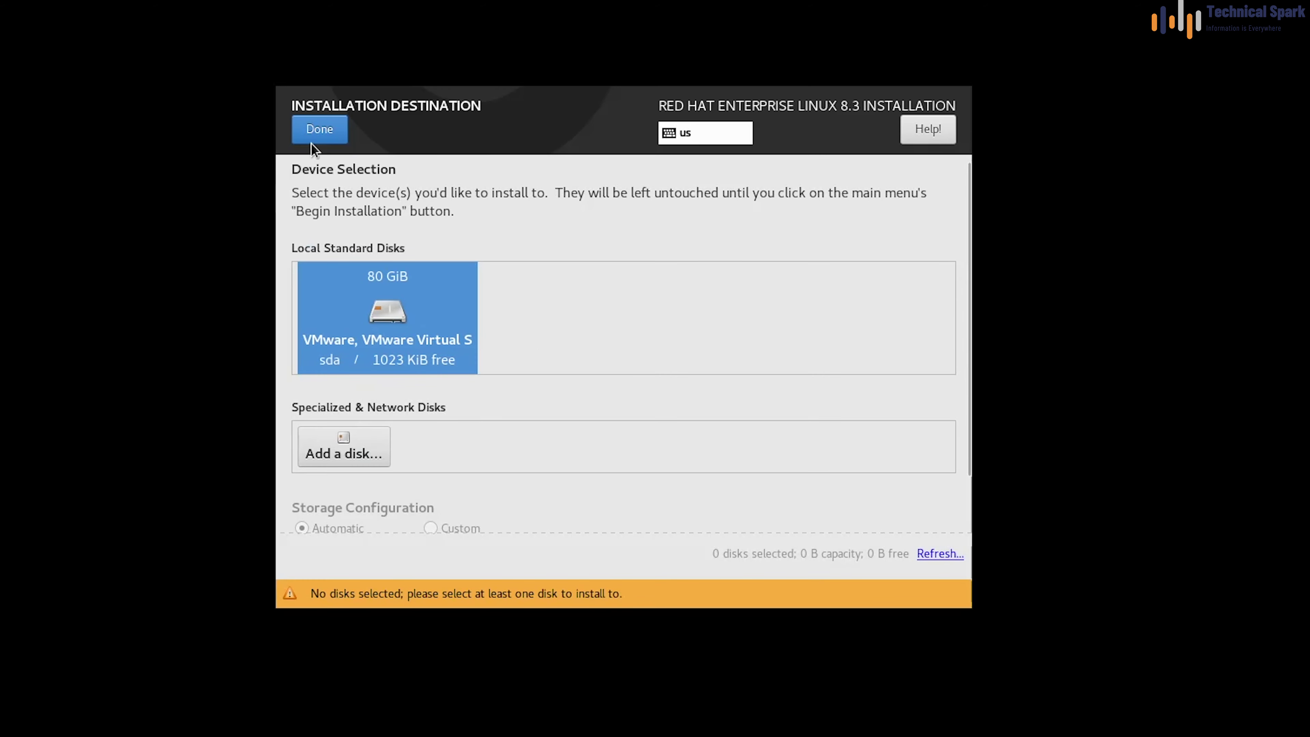
pyautogui.click(323, 131)
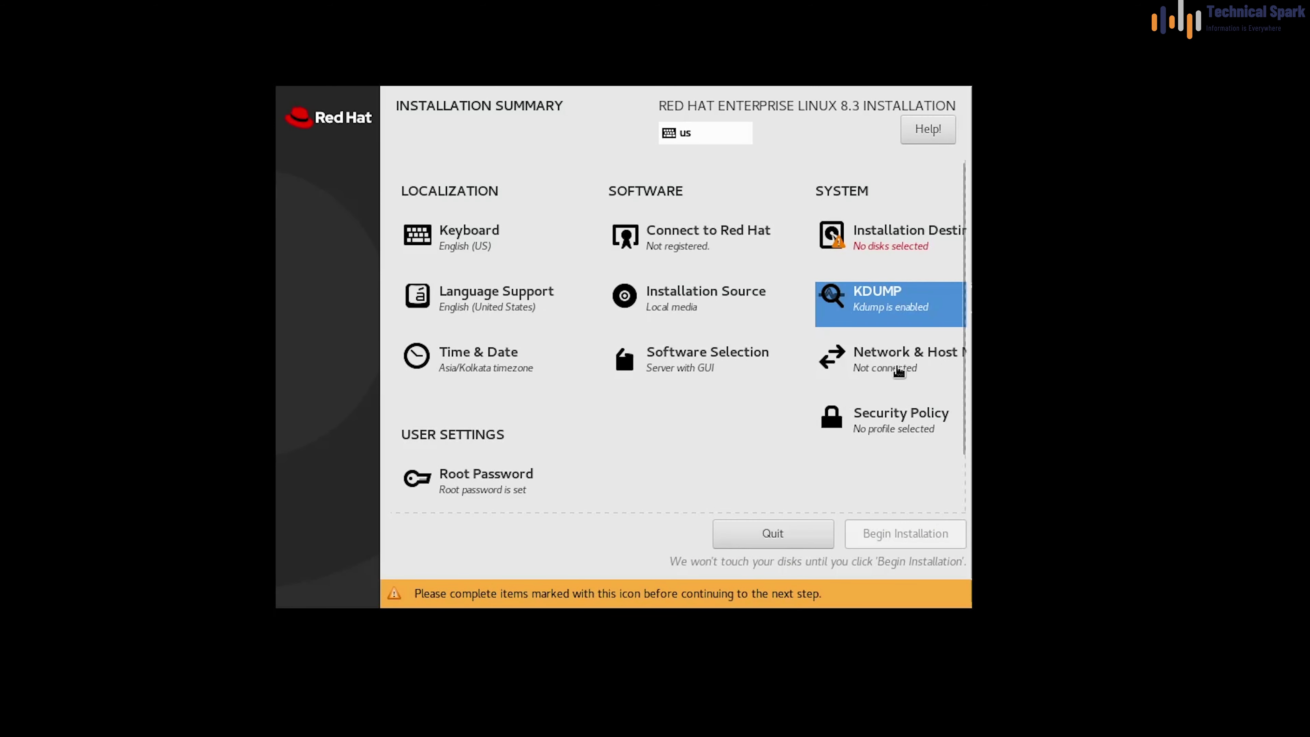
pyautogui.click(899, 370)
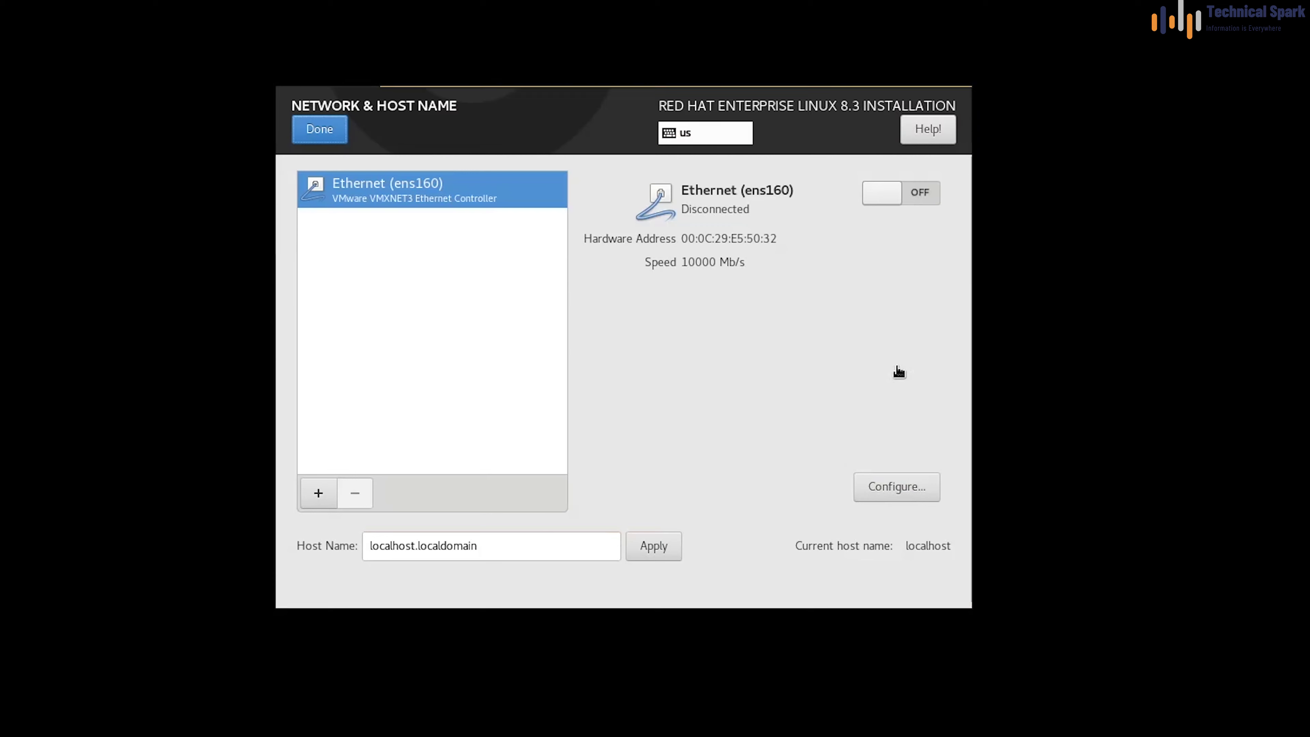
# Connect Ethernet ens160 and review its IPv4 settings without saving changes
pyautogui.click(923, 195)
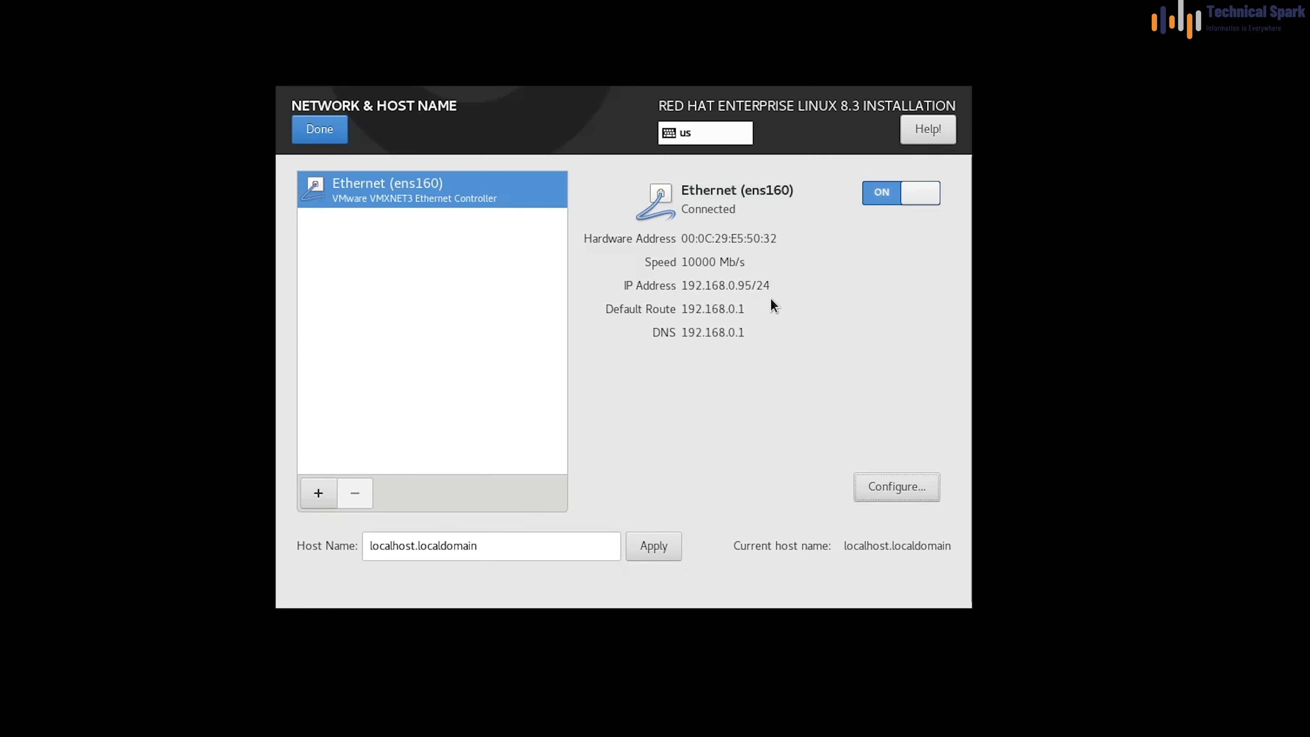
pyautogui.click(896, 487)
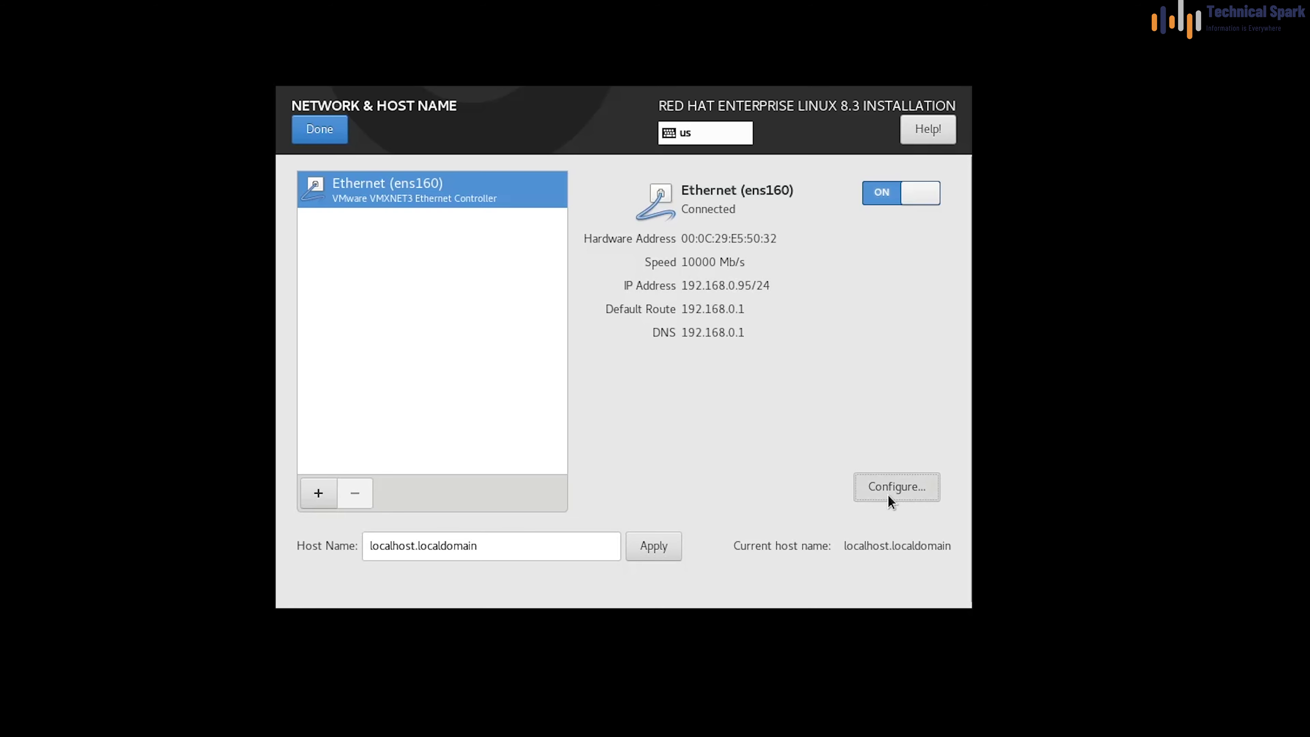
pyautogui.press('Tab')
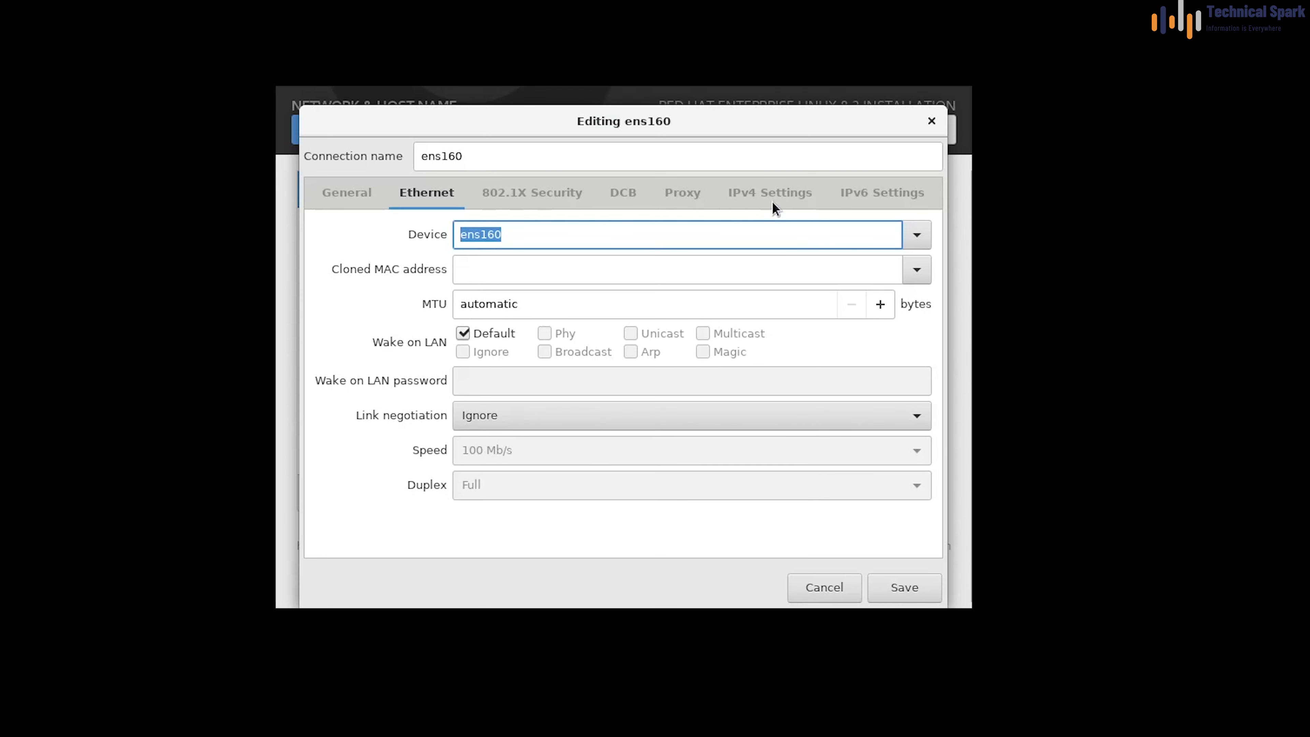
pyautogui.click(772, 202)
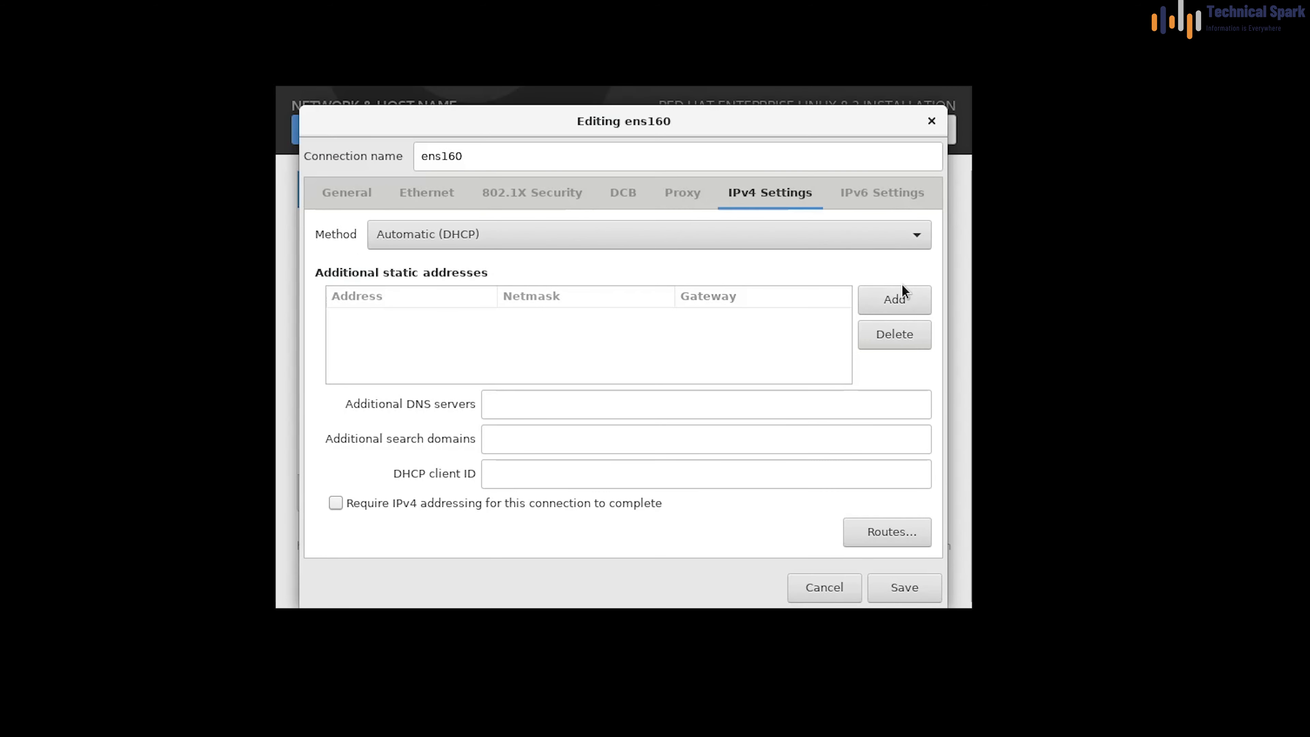
pyautogui.click(894, 300)
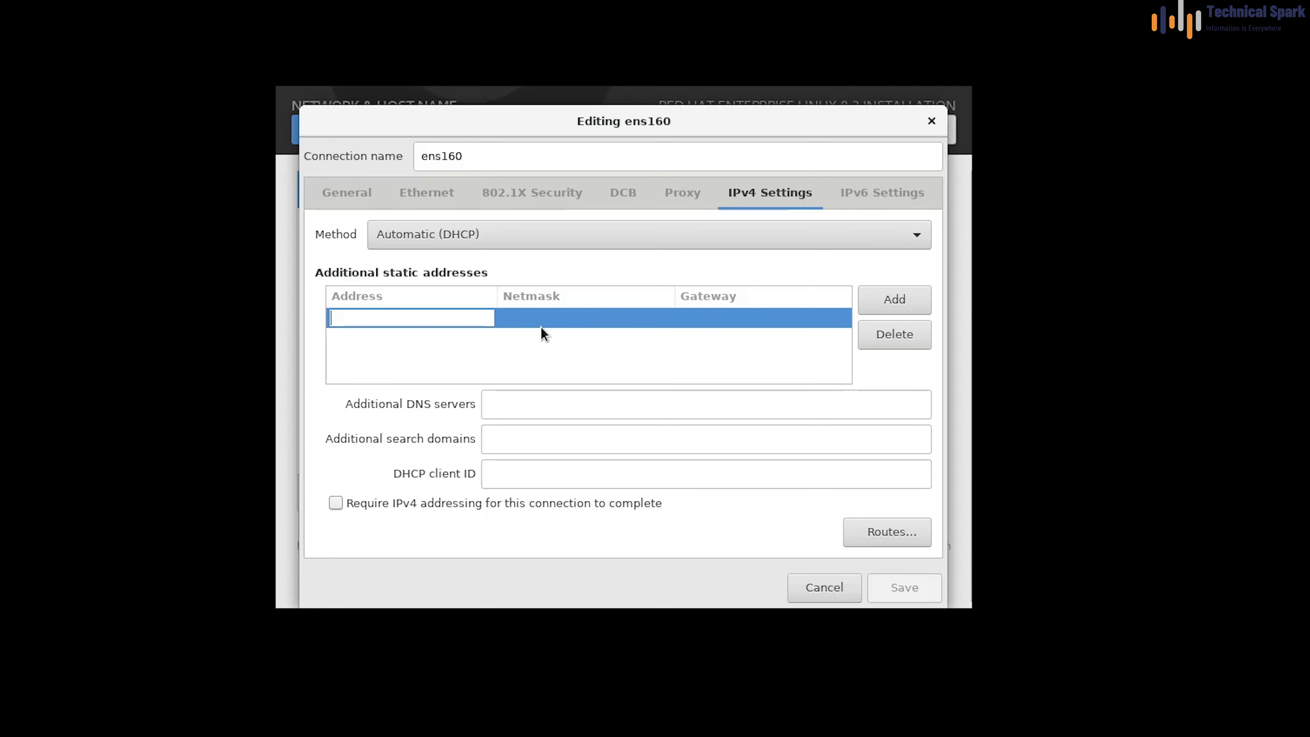
pyautogui.click(819, 588)
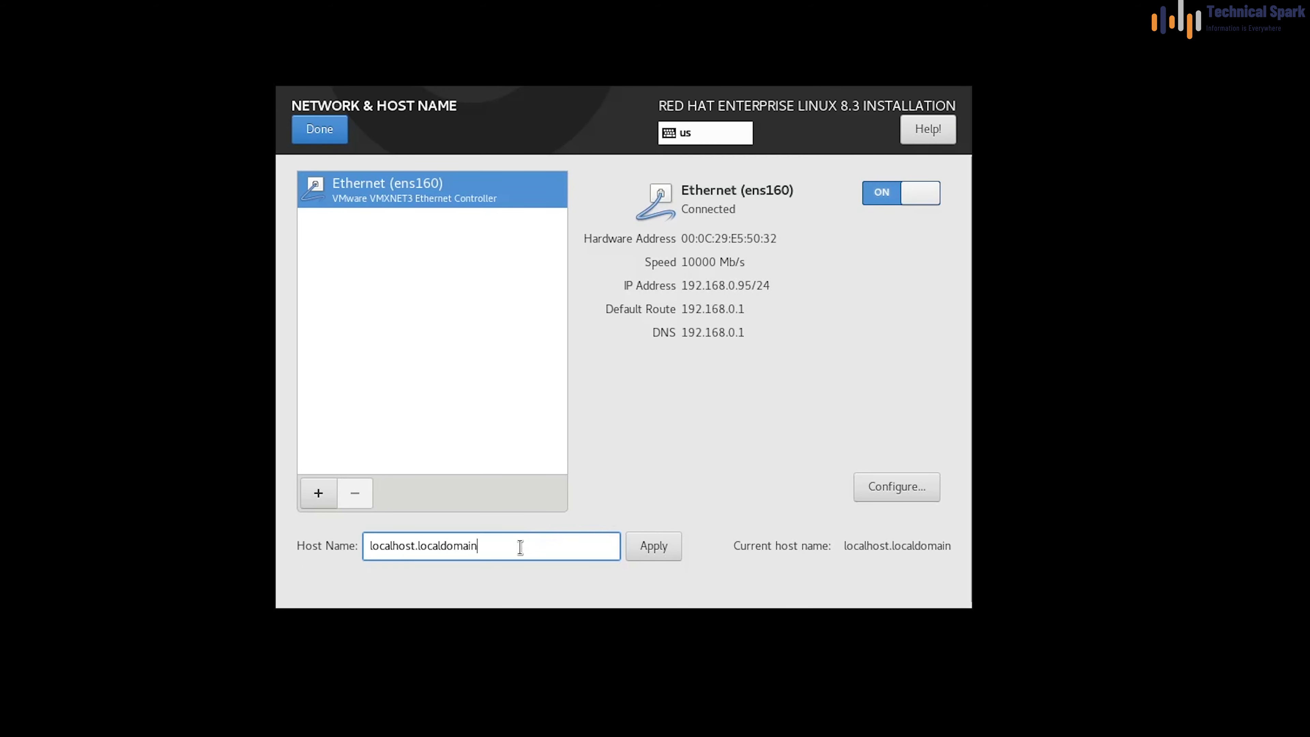
# Set the host name to RHEL8-3.technicalspark.com and apply it
pyautogui.moveTo(520, 546); pyautogui.dragTo(293, 550)
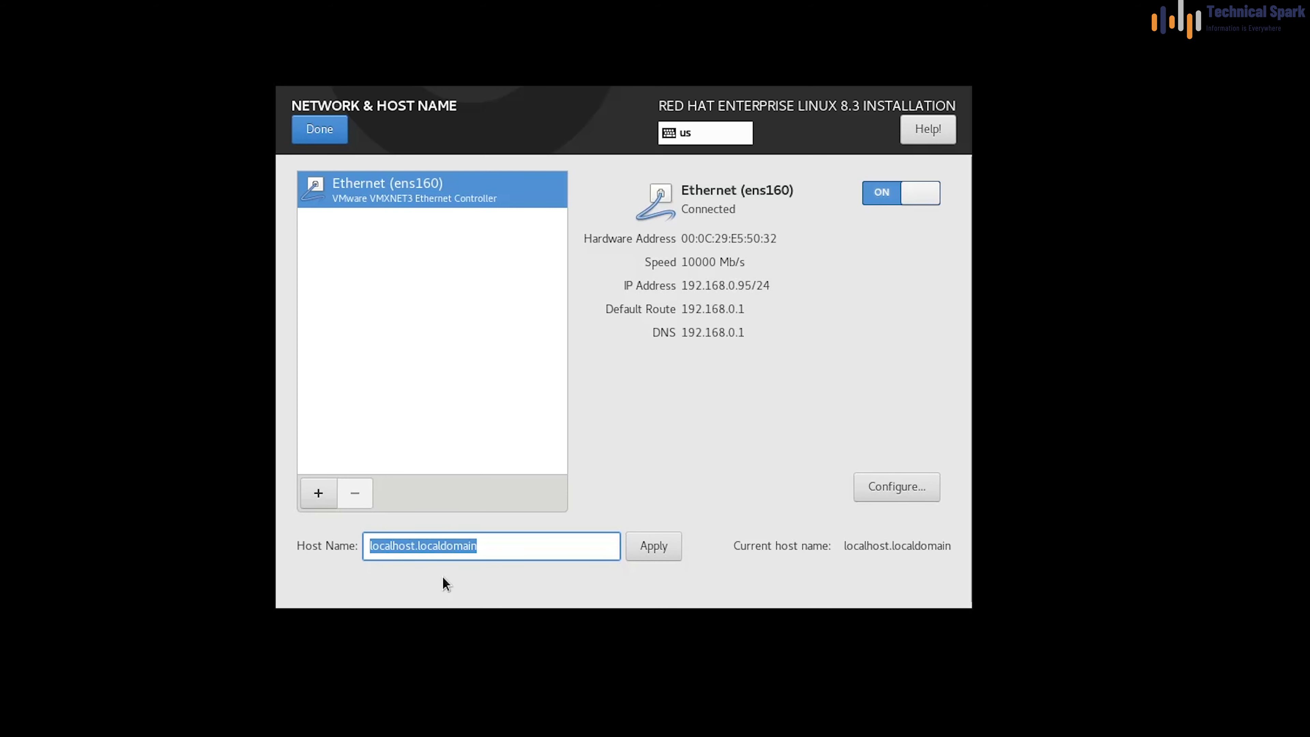
pyautogui.press('BackSpace')
pyautogui.write('RHEL8-3.tech')
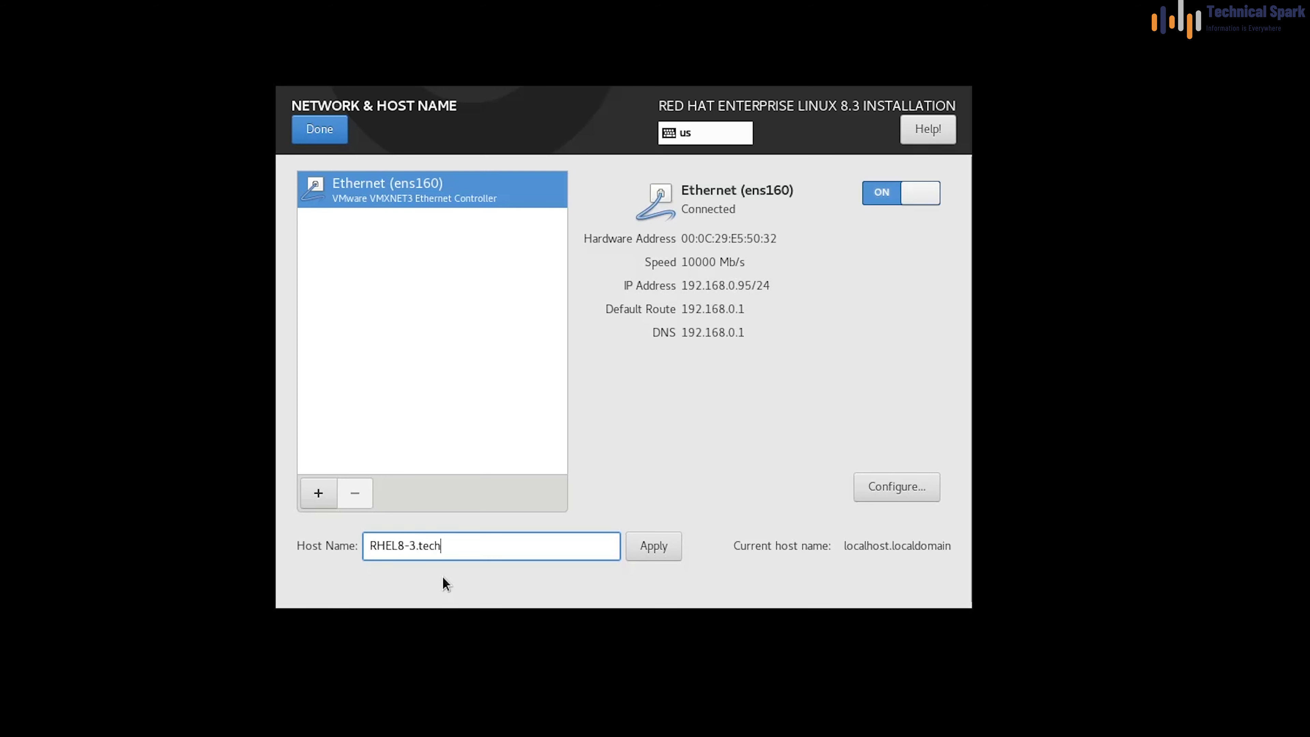
pyautogui.write('nicalspark.com')
pyautogui.click(648, 547)
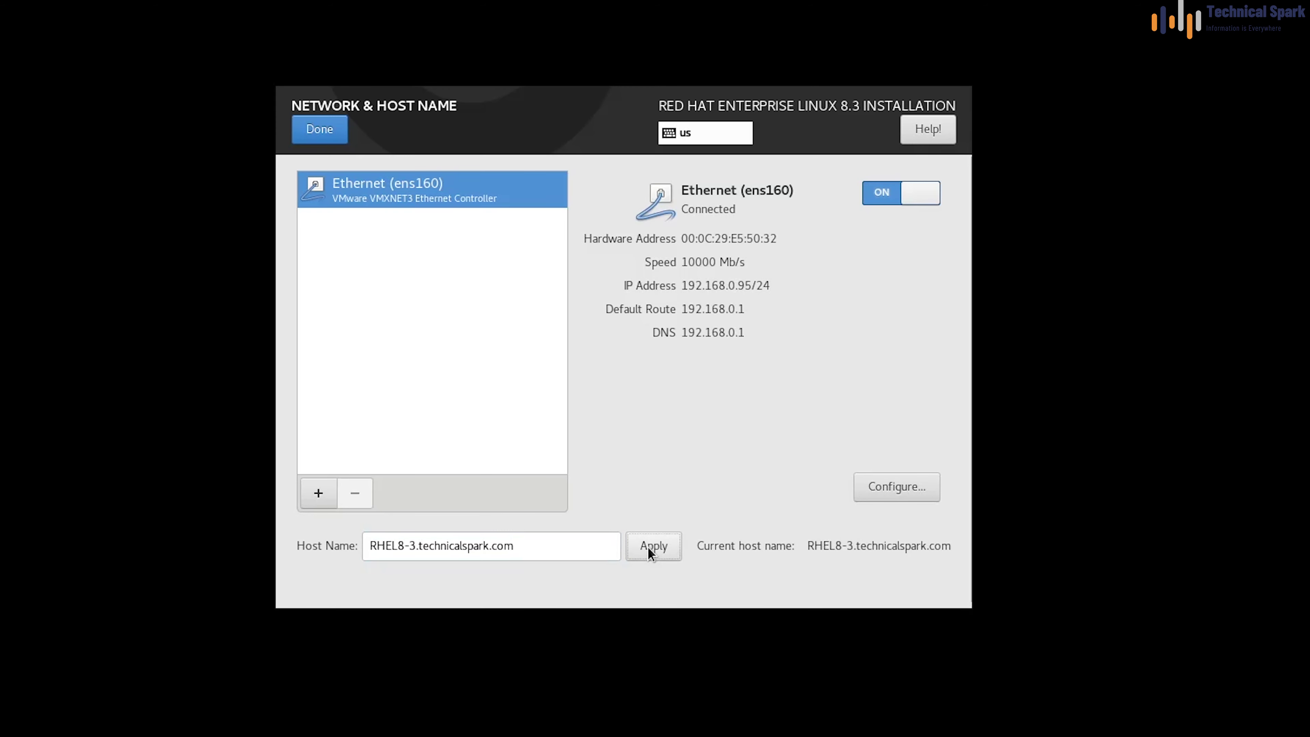
pyautogui.click(314, 142)
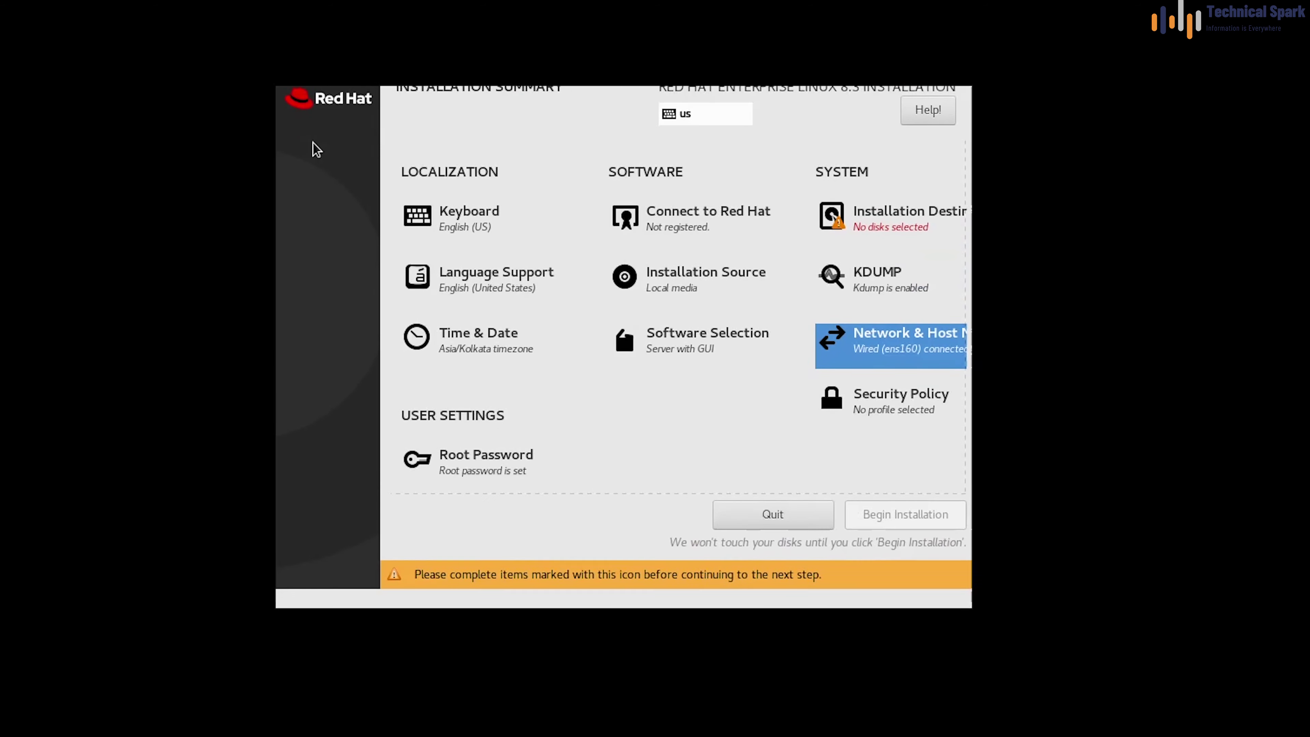
# Select the 80 GiB virtual disk as the installation destination
pyautogui.click(927, 233)
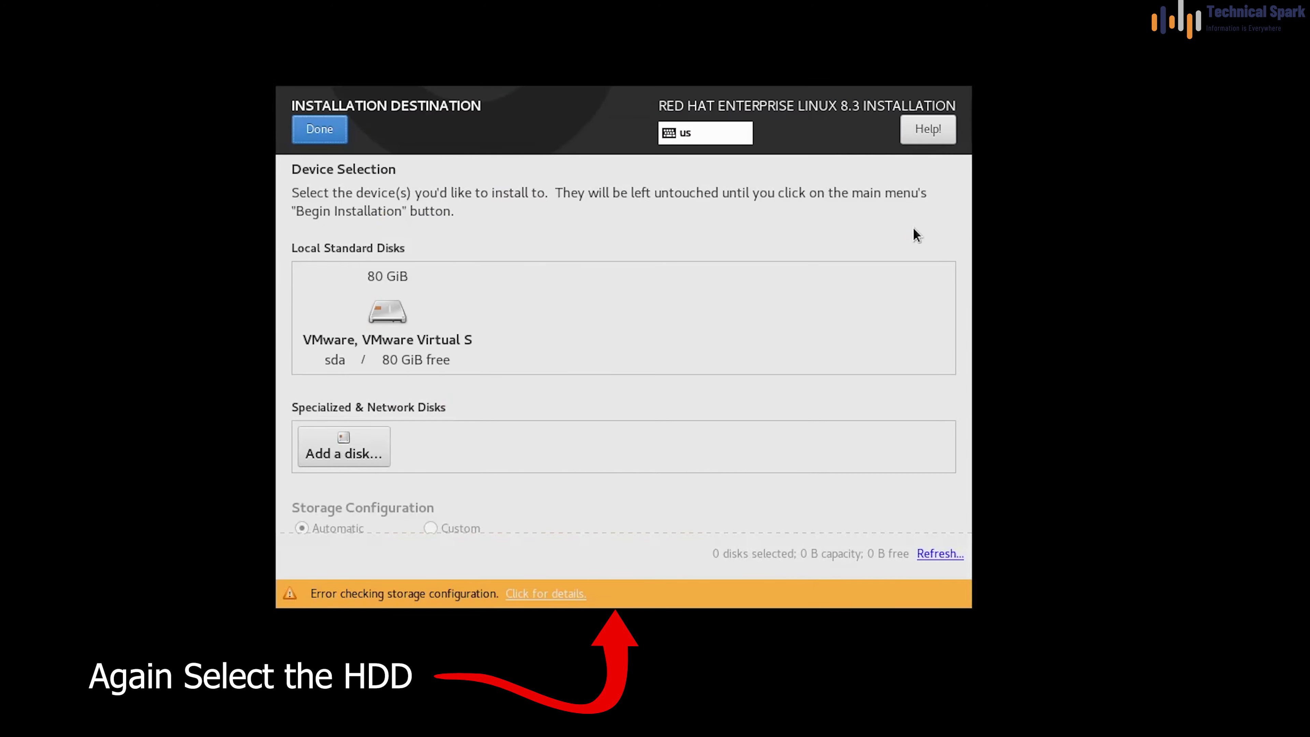
pyautogui.click(353, 332)
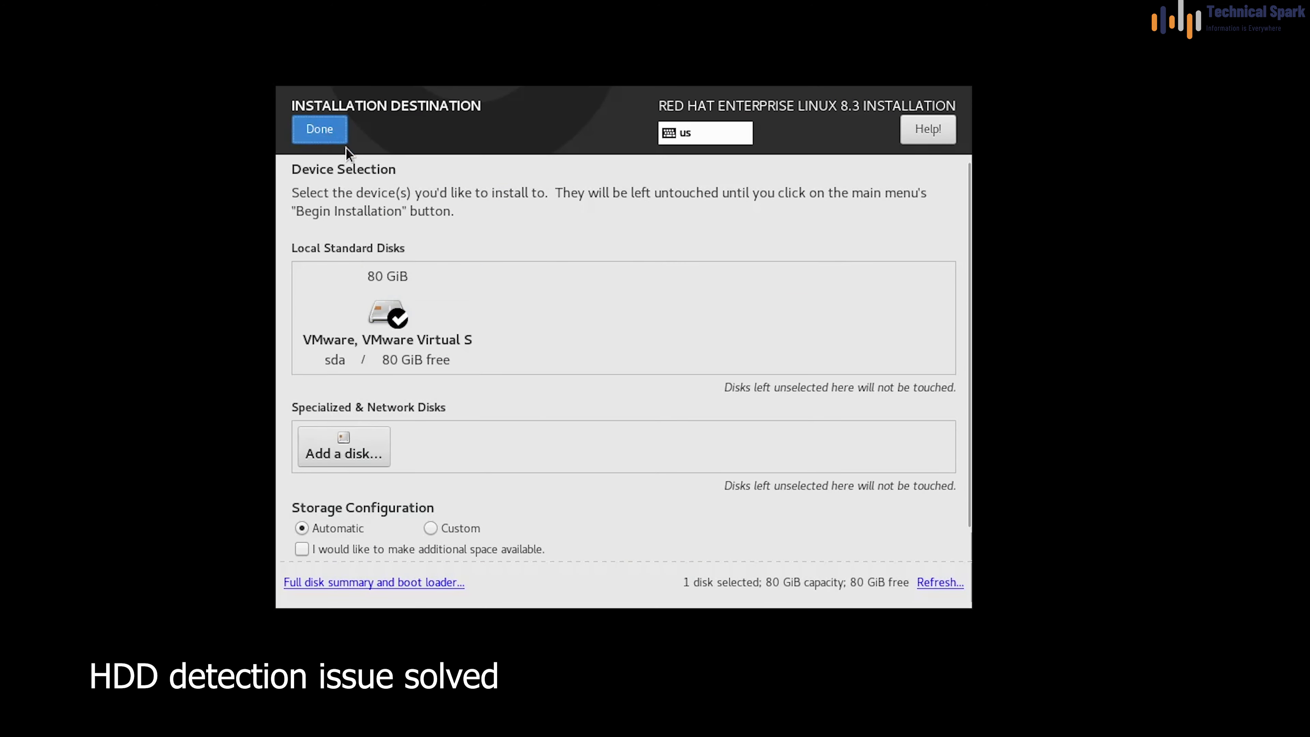
pyautogui.click(323, 136)
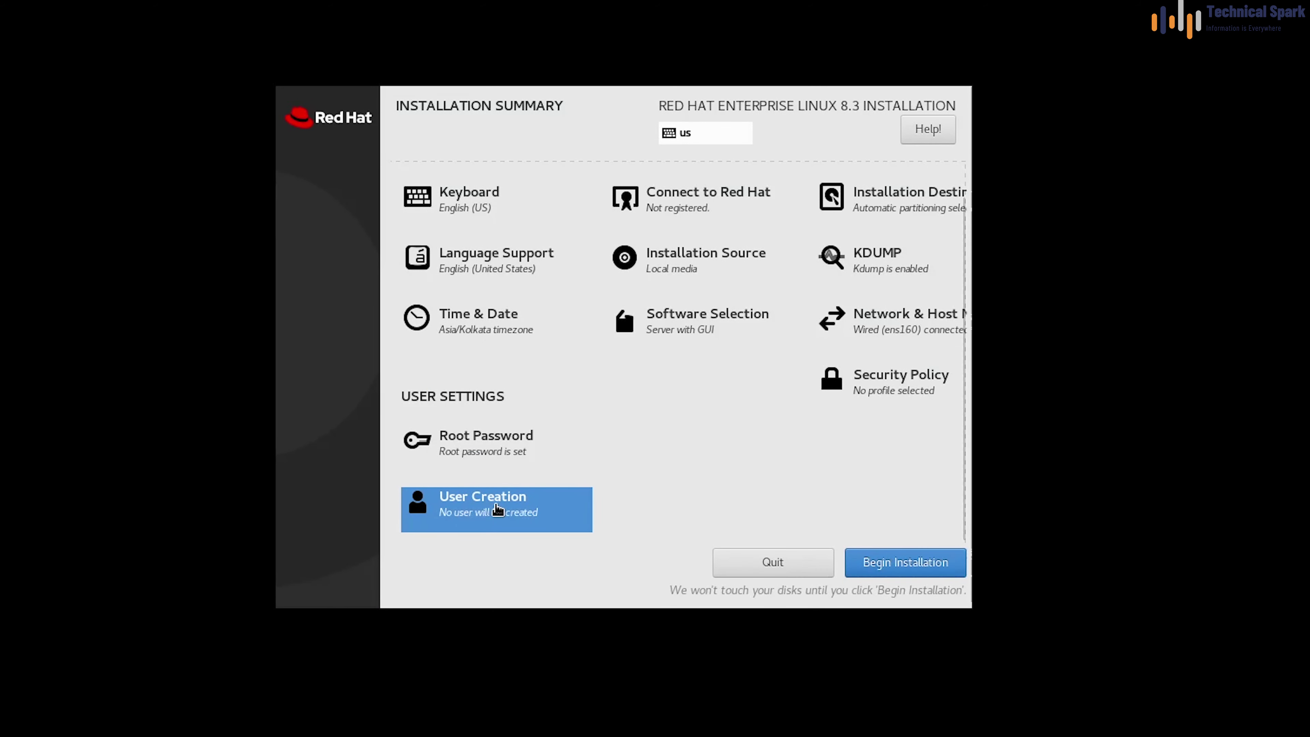
# Enter the new user's full name and user name in User Creation
pyautogui.click(463, 516)
pyautogui.write('S')
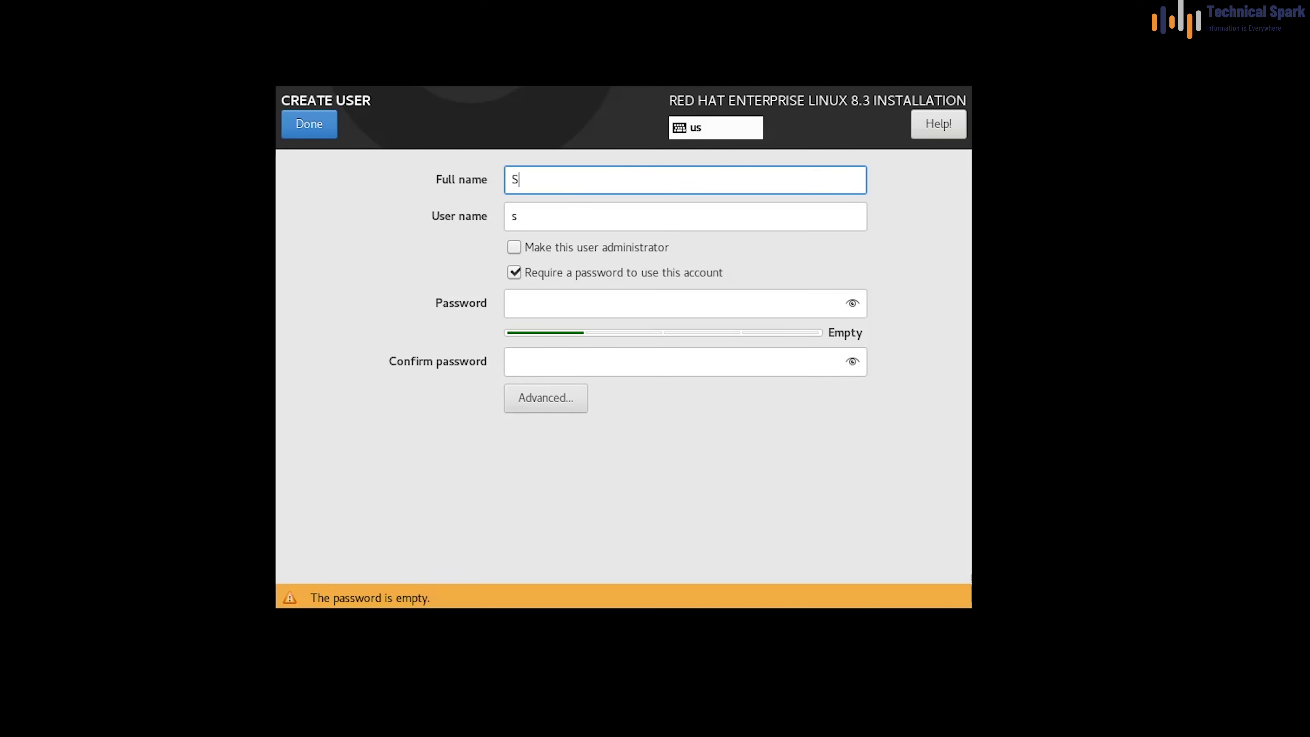
pyautogui.write('ohan Gole')
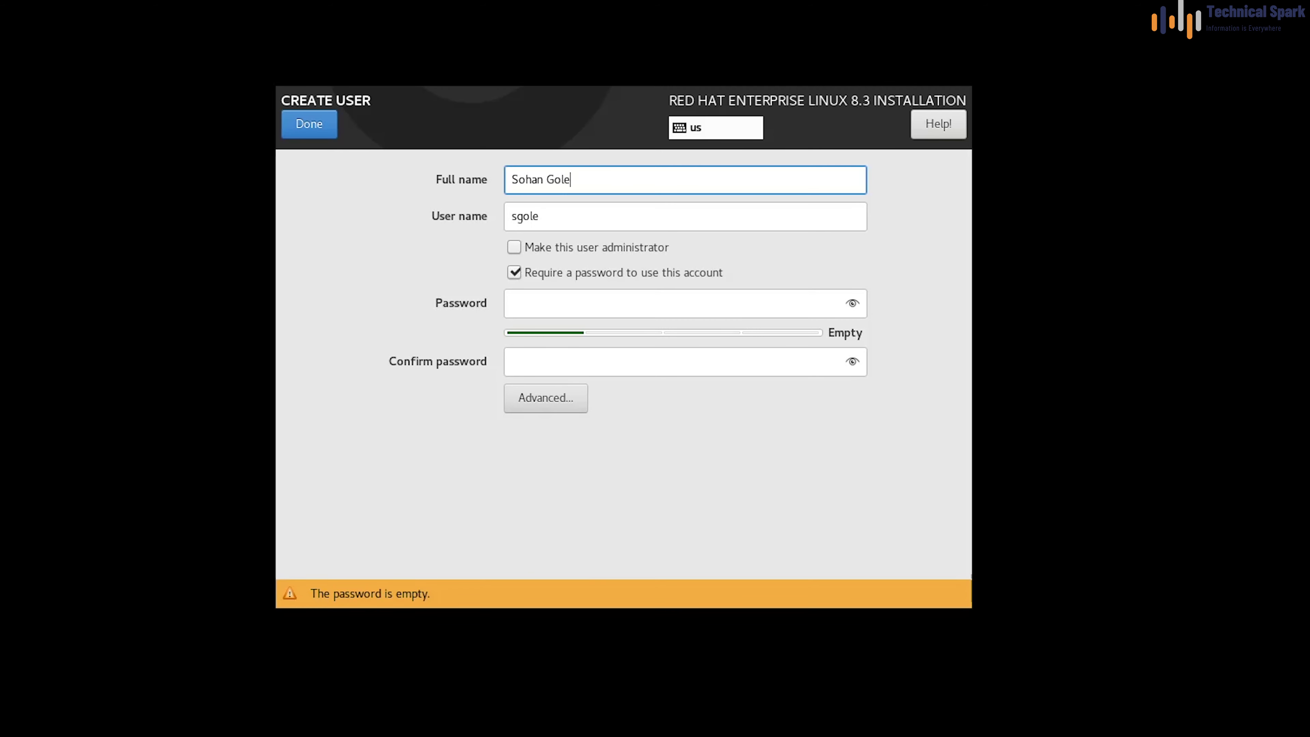
pyautogui.press('Tab')
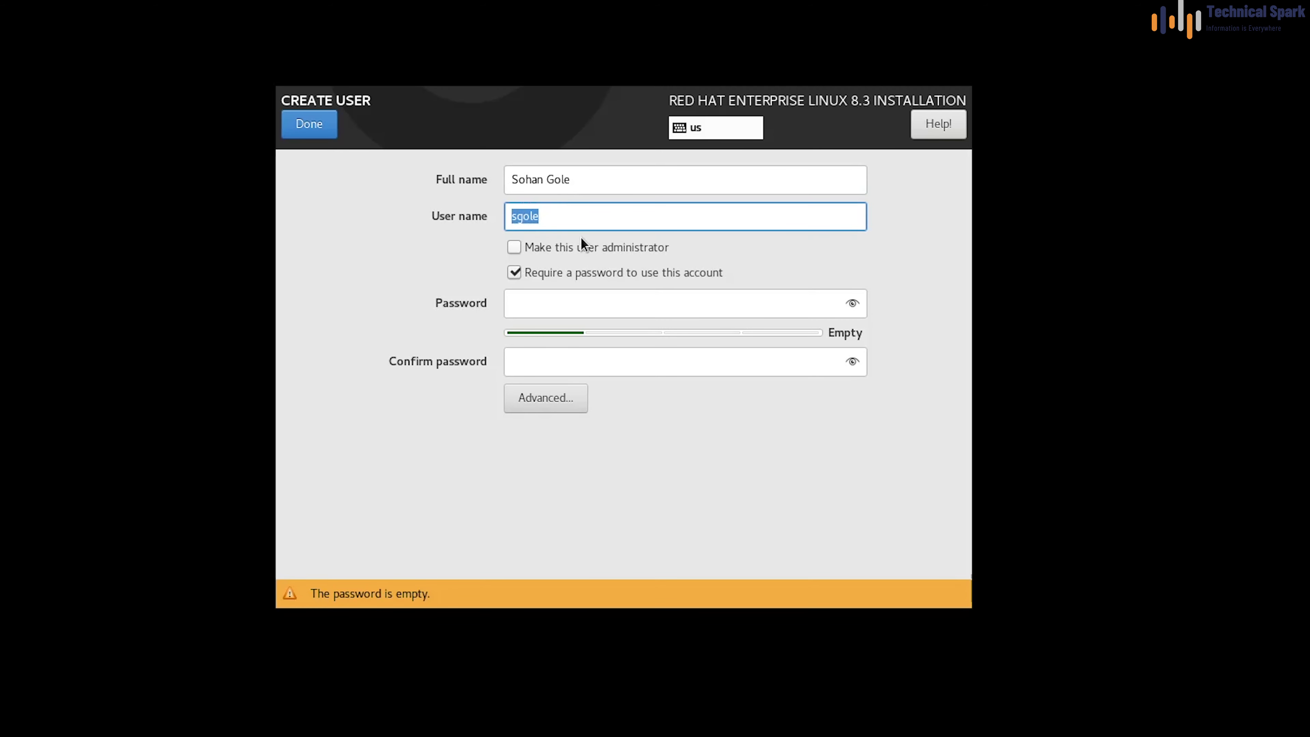
pyautogui.click(579, 216)
pyautogui.doubleClick(592, 210)
pyautogui.write('Soh')
pyautogui.press('BackSpace')
pyautogui.press('BackSpace')
pyautogui.press('BackSpace')
pyautogui.write('sohang')
pyautogui.hotkey('ctrl', 'a')
# Set and confirm the user's password, then save the account
pyautogui.click(571, 304)
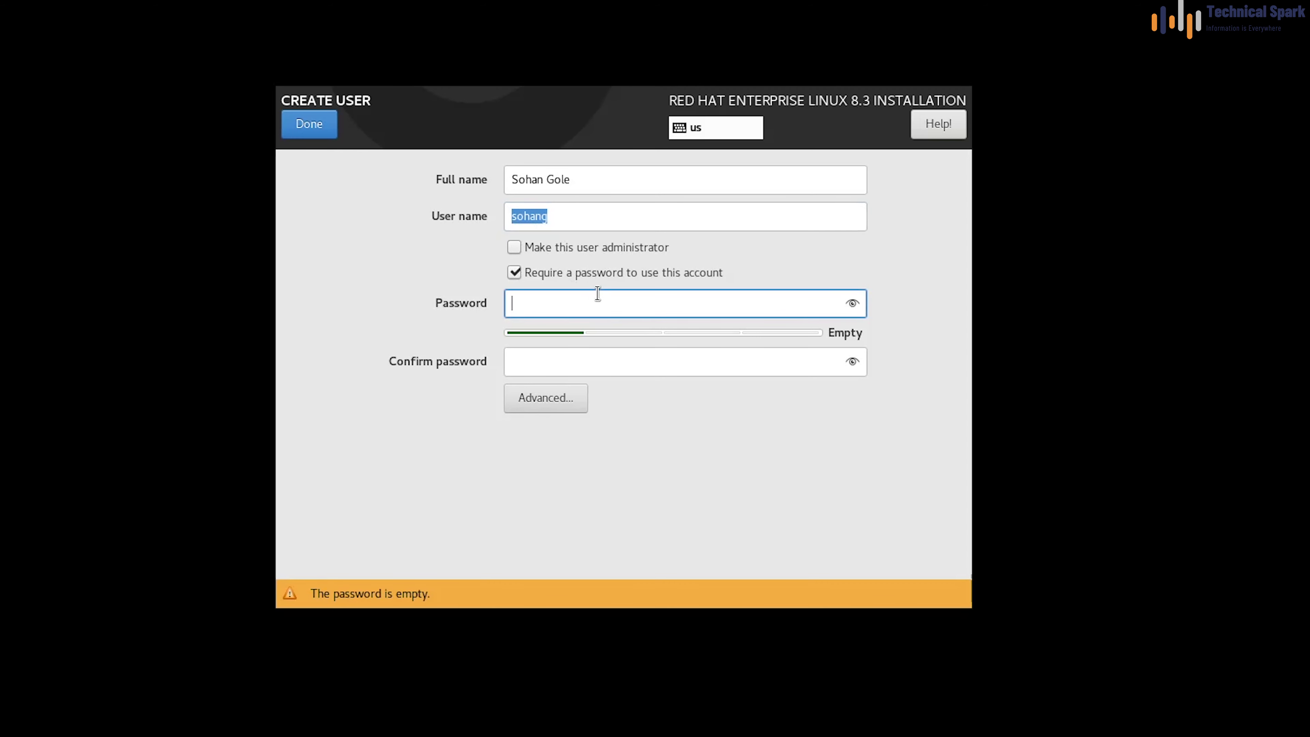
pyautogui.press('Tab')
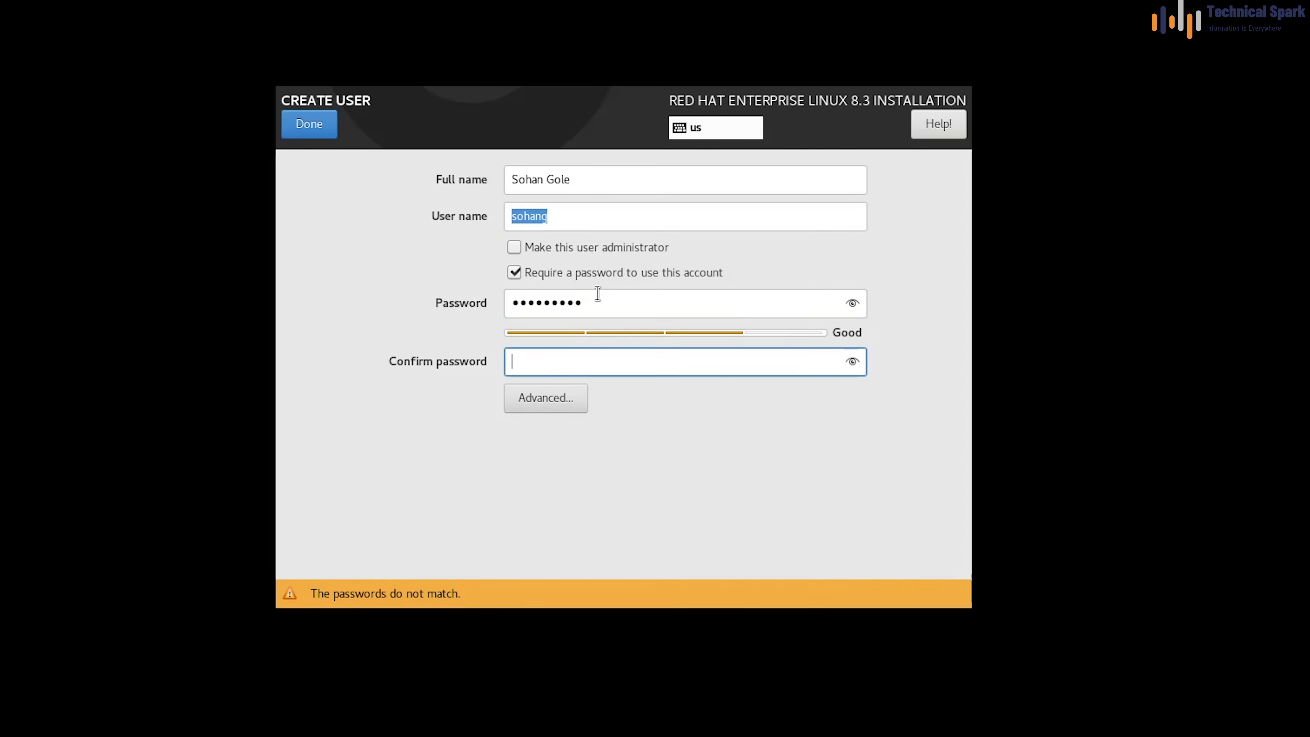
pyautogui.click(313, 136)
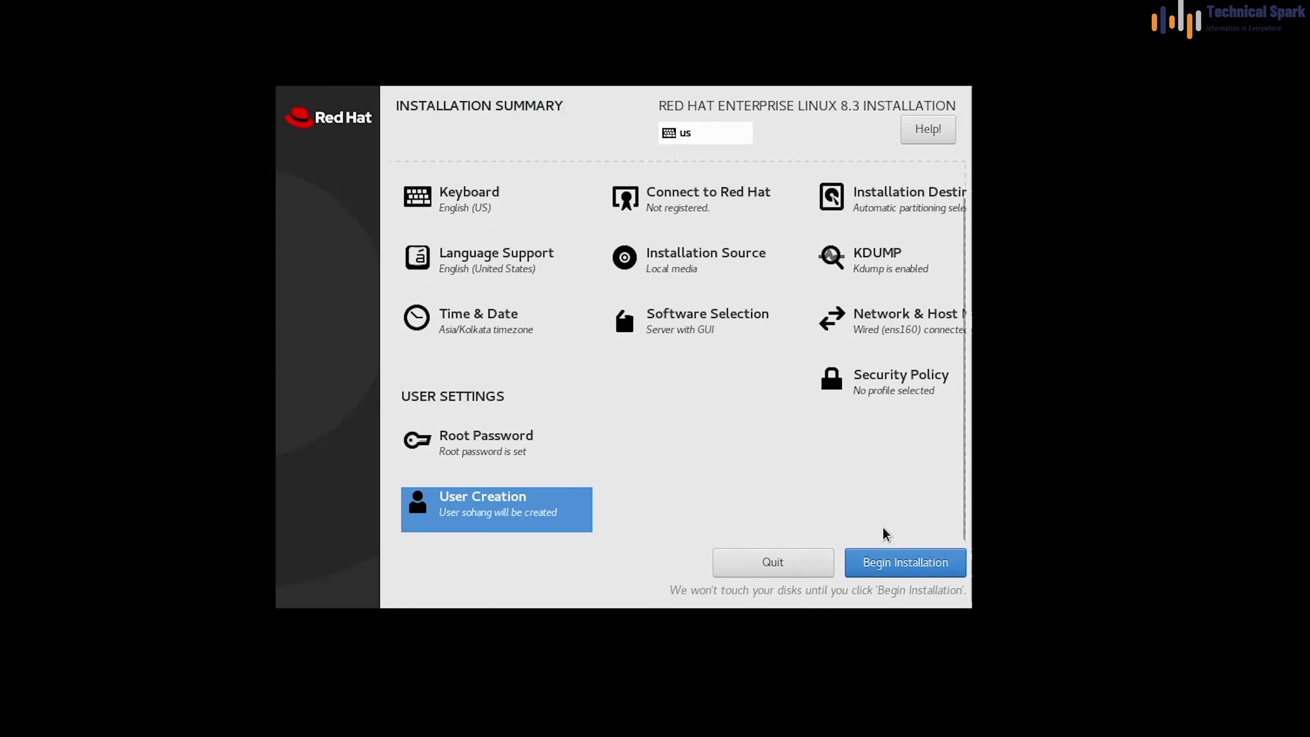
# Begin the RHEL 8.3 installation and reboot the system once it completes
pyautogui.click(910, 569)
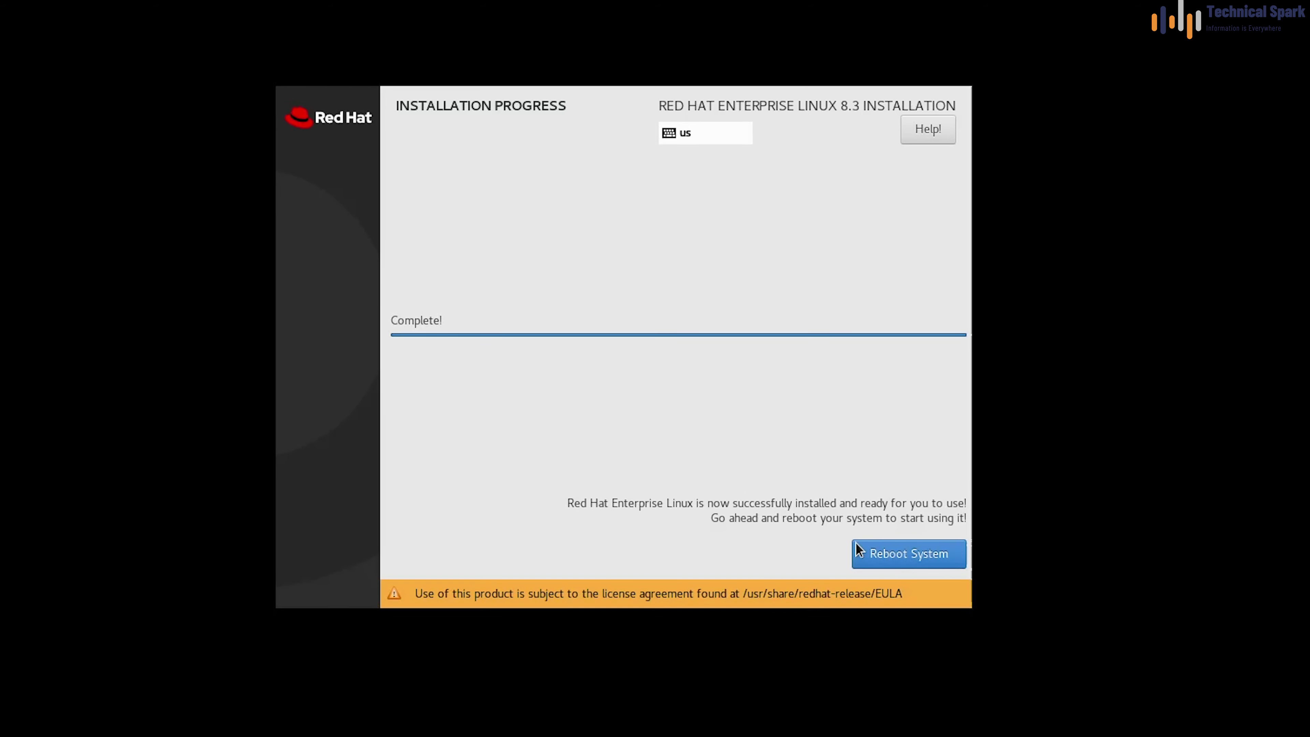
pyautogui.click(930, 560)
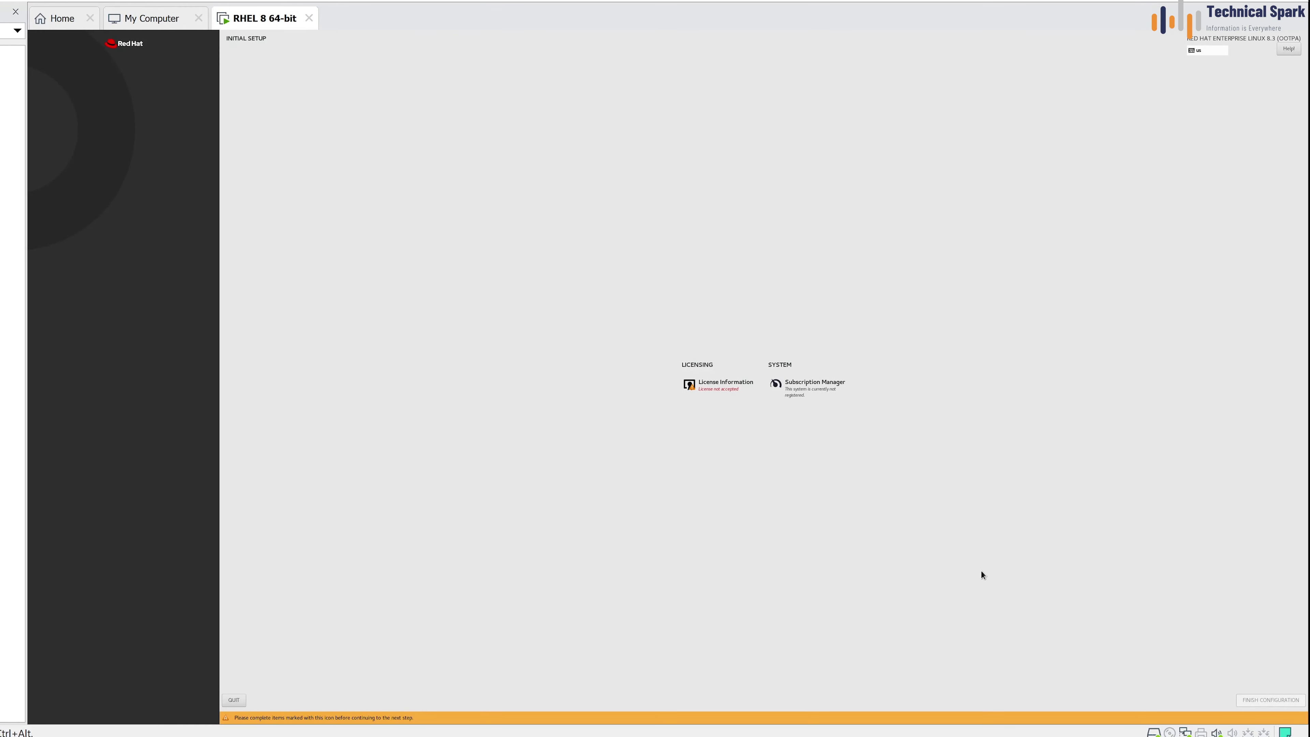
# Accept the RHEL license agreement
pyautogui.click(721, 396)
pyautogui.click(152, 595)
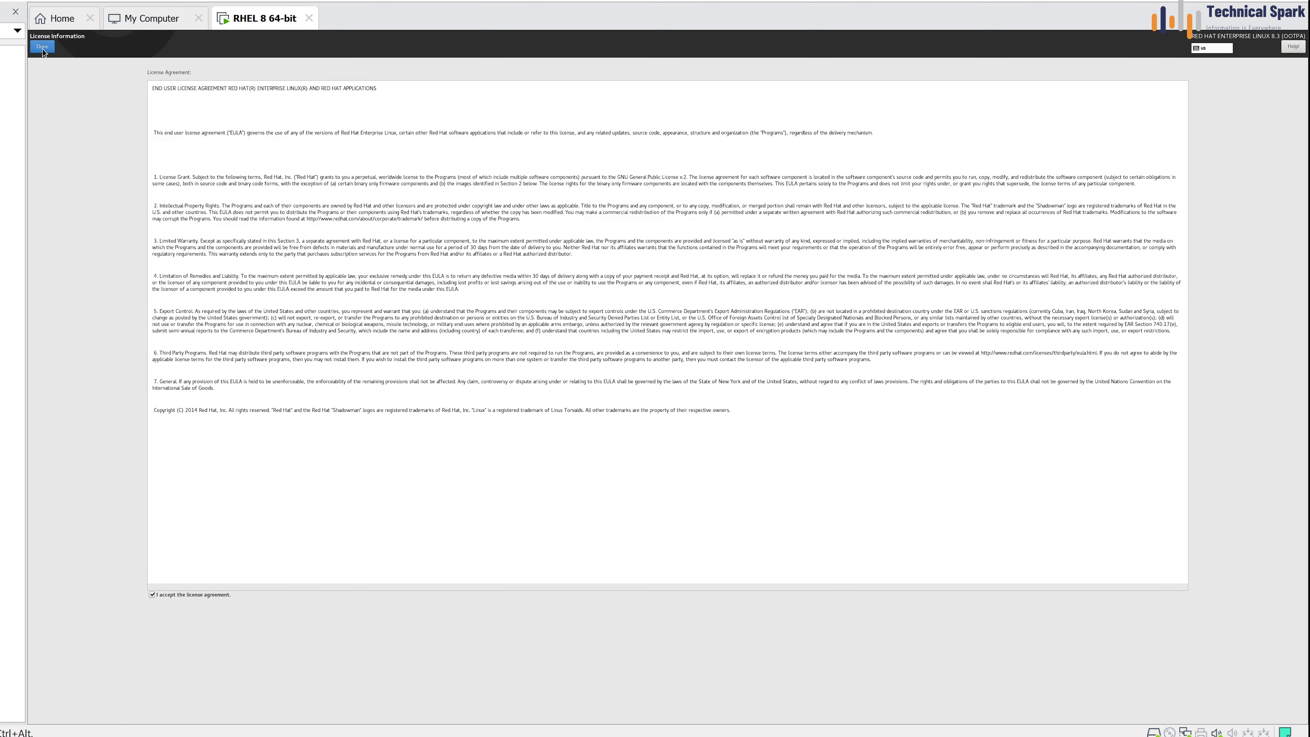
pyautogui.click(43, 48)
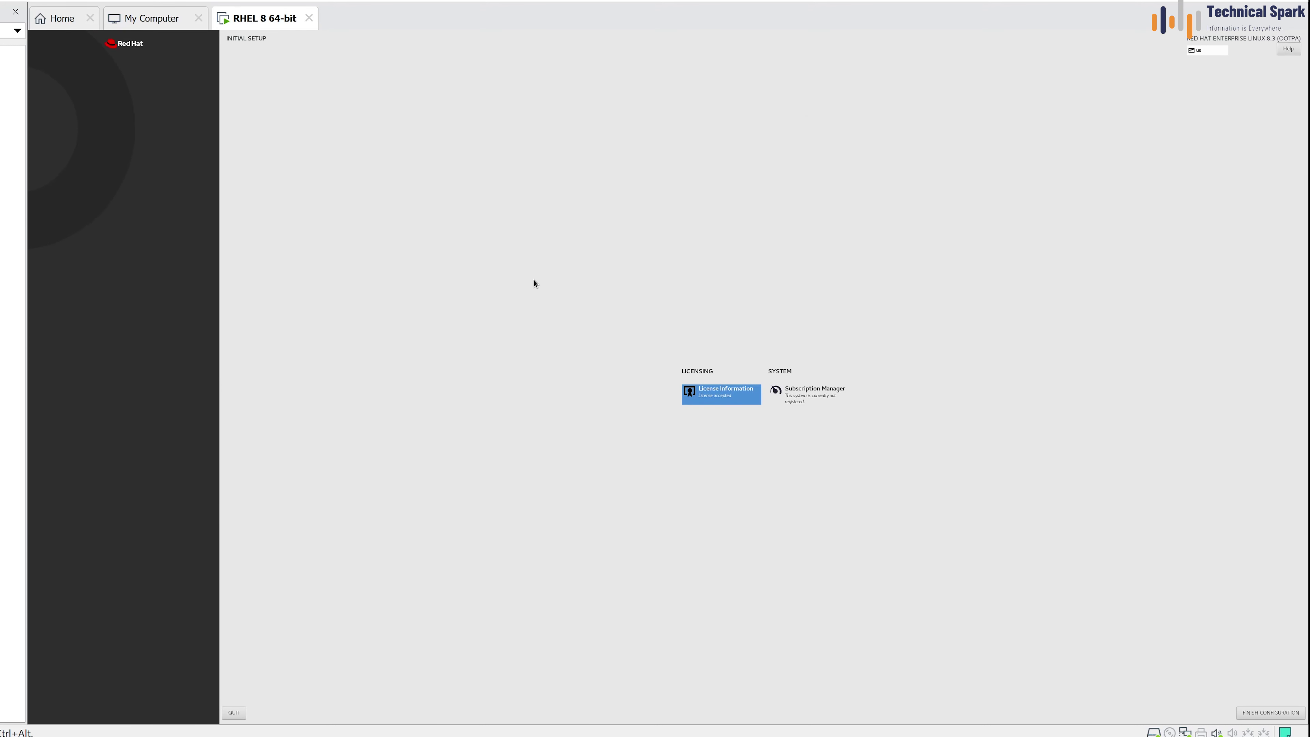
# Register with Red Hat using the default server and account credentials, attaching the 30-day evaluation
pyautogui.click(821, 395)
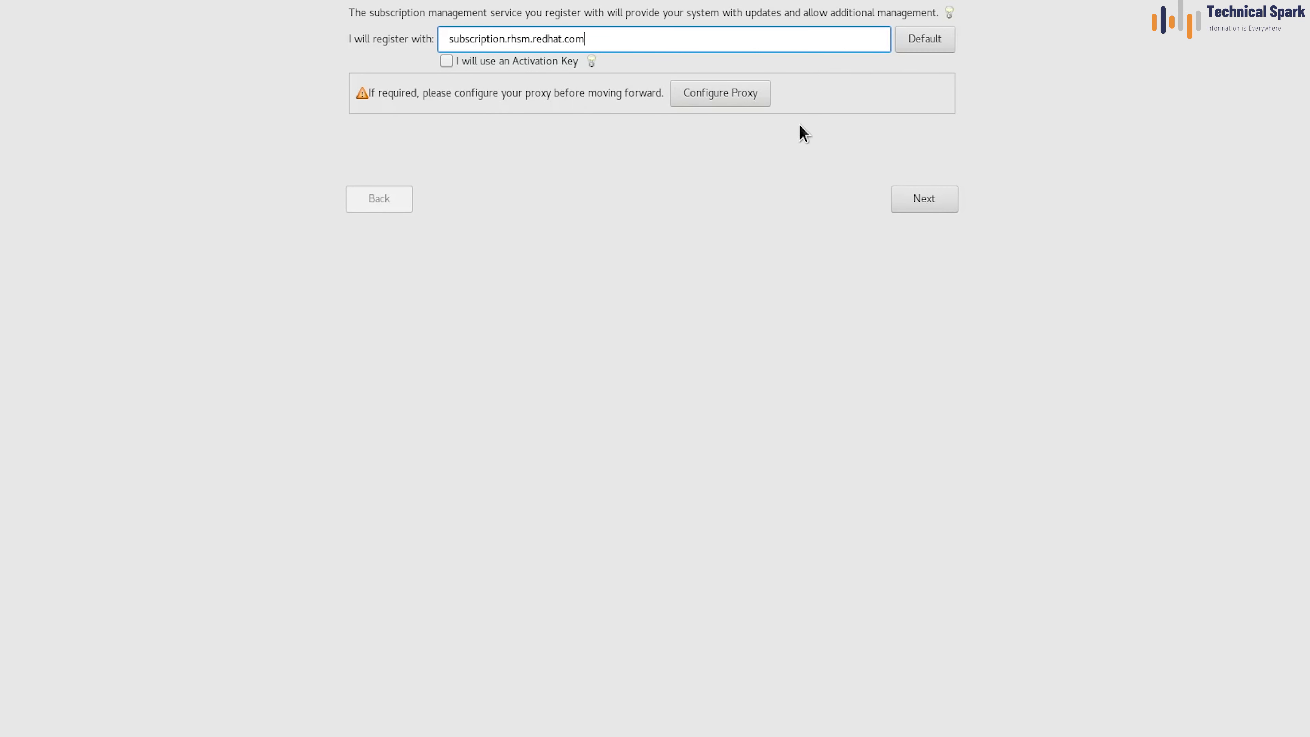
pyautogui.click(932, 51)
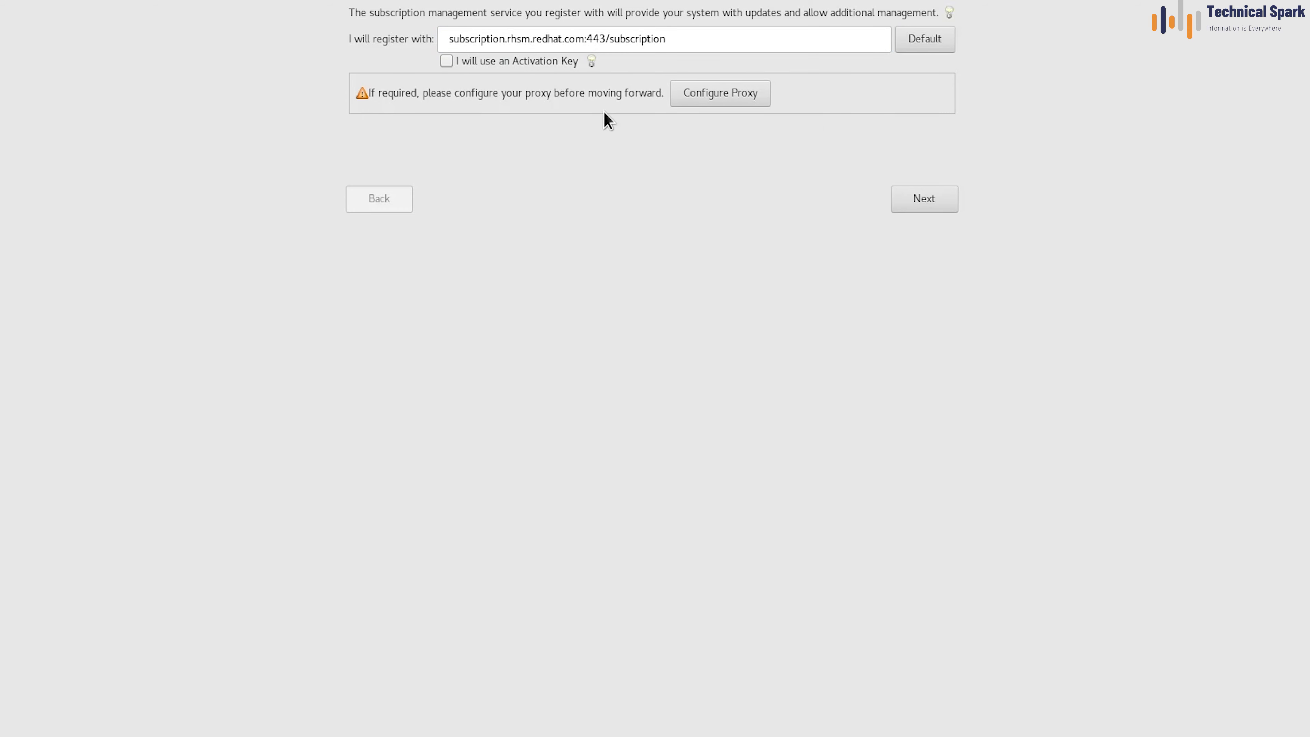
pyautogui.click(739, 100)
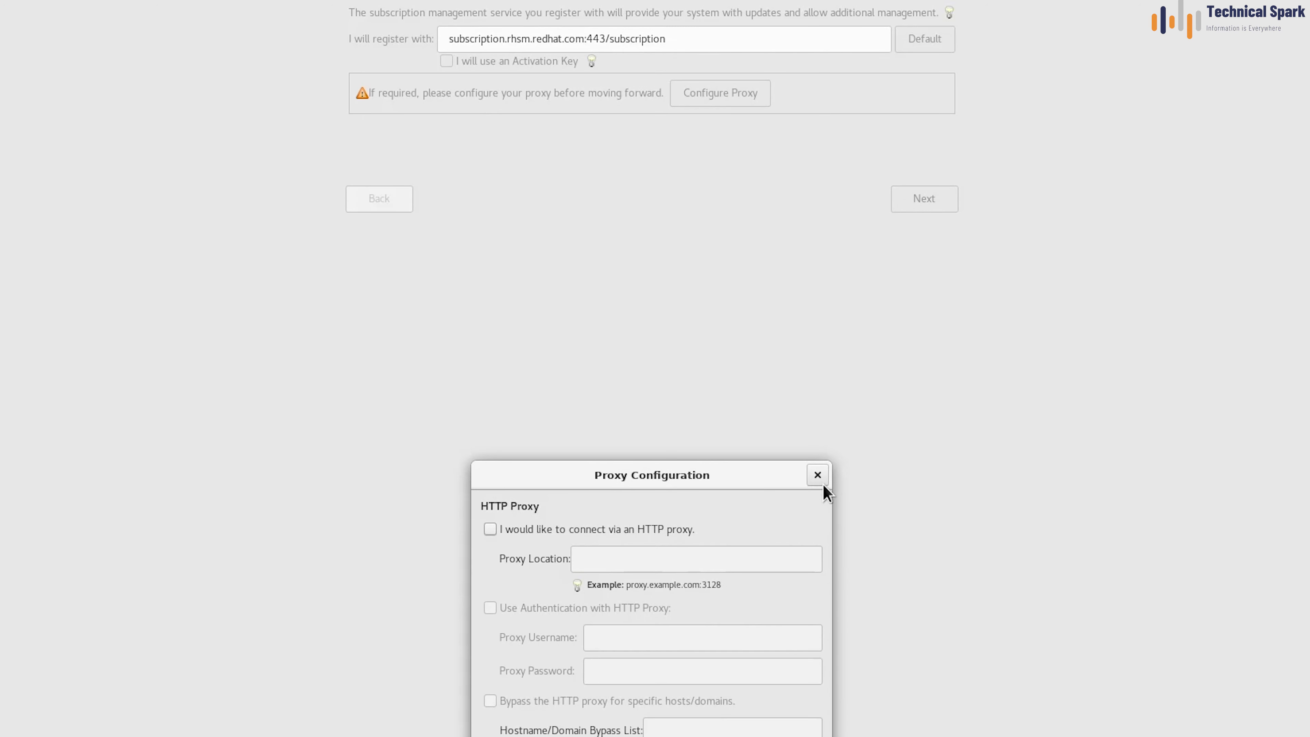
pyautogui.click(818, 475)
pyautogui.click(931, 200)
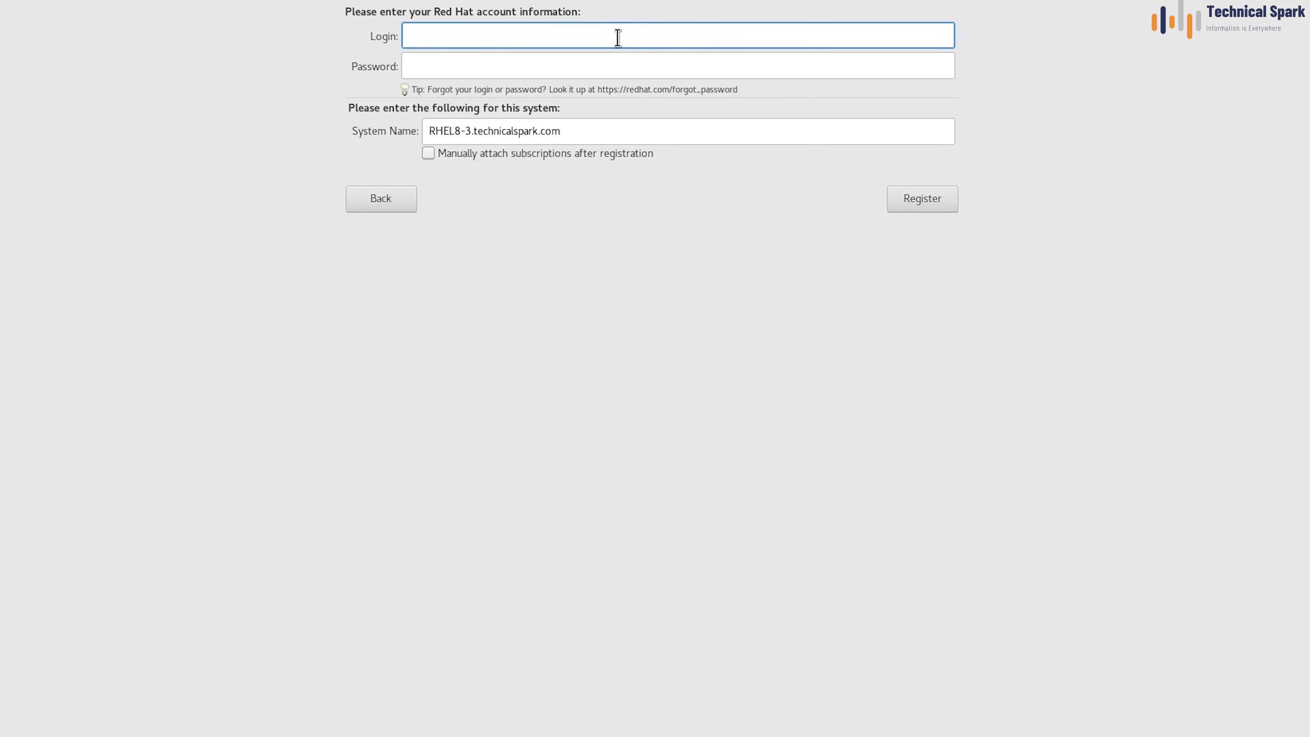
pyautogui.press('Tab')
pyautogui.write('**********')
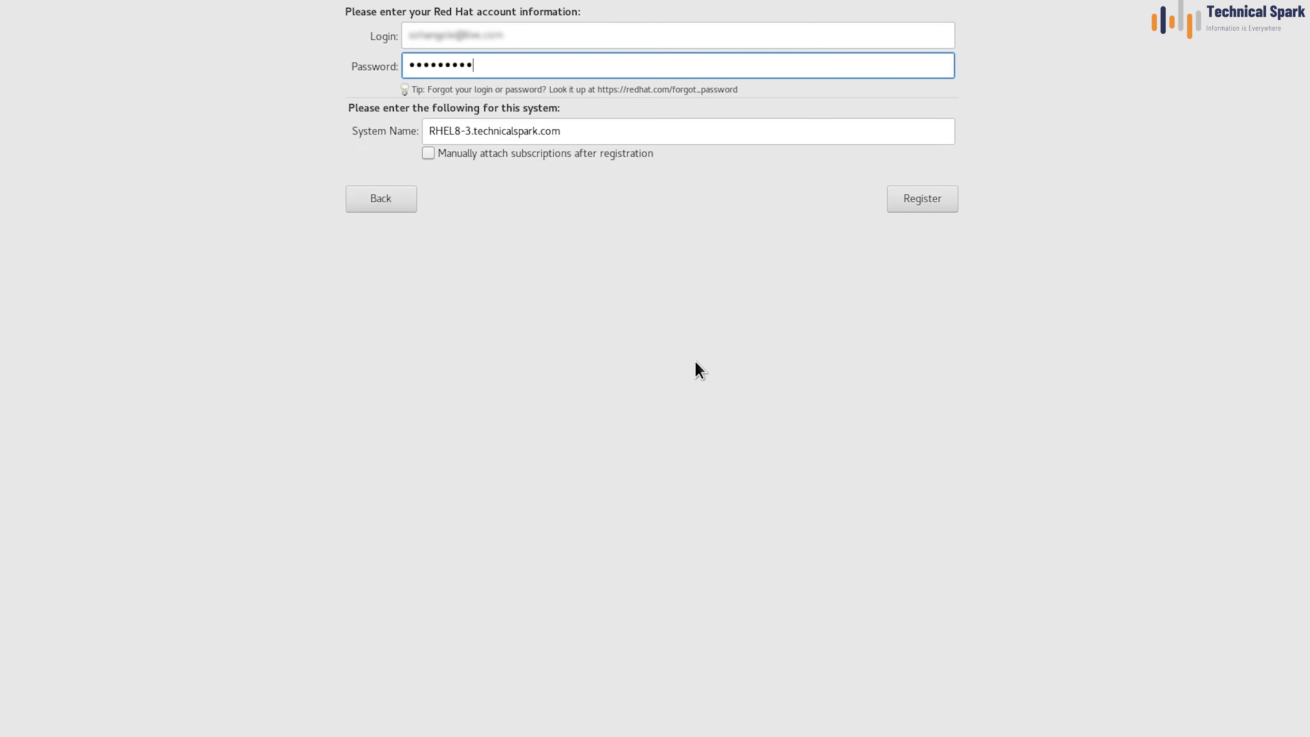
pyautogui.click(931, 206)
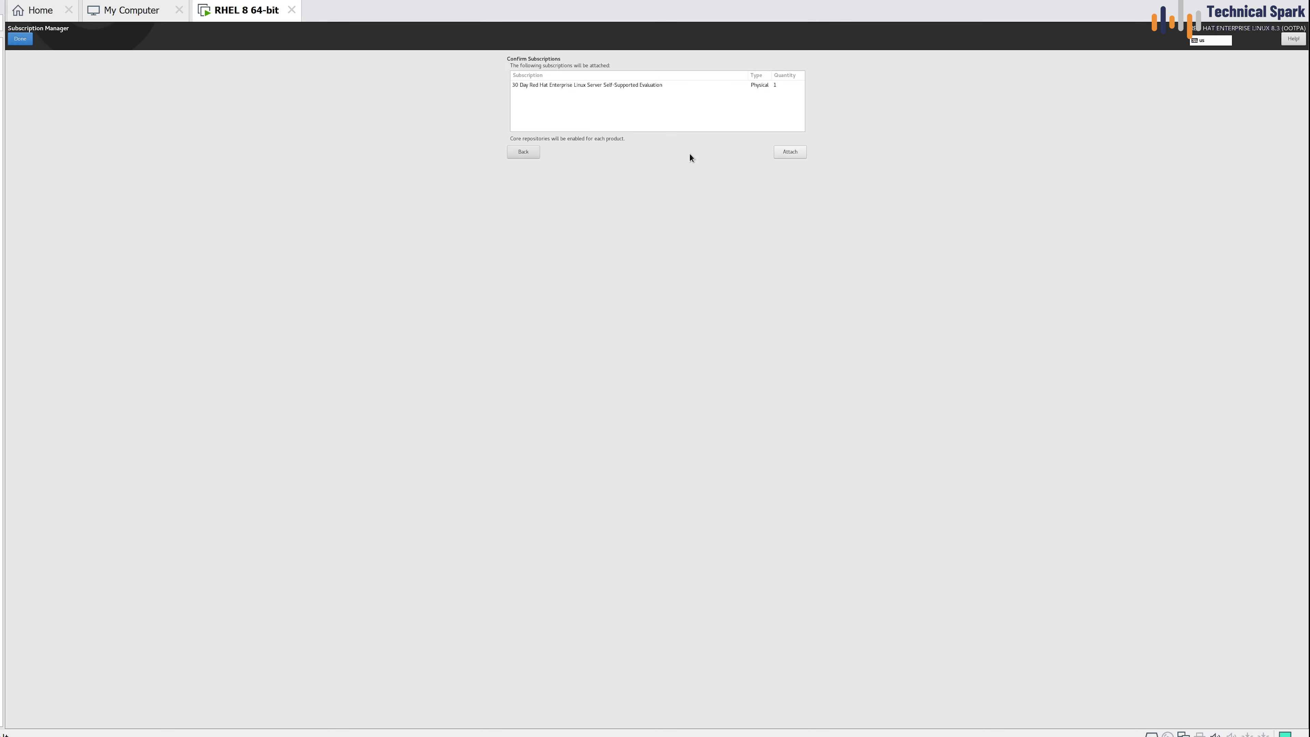
pyautogui.click(28, 40)
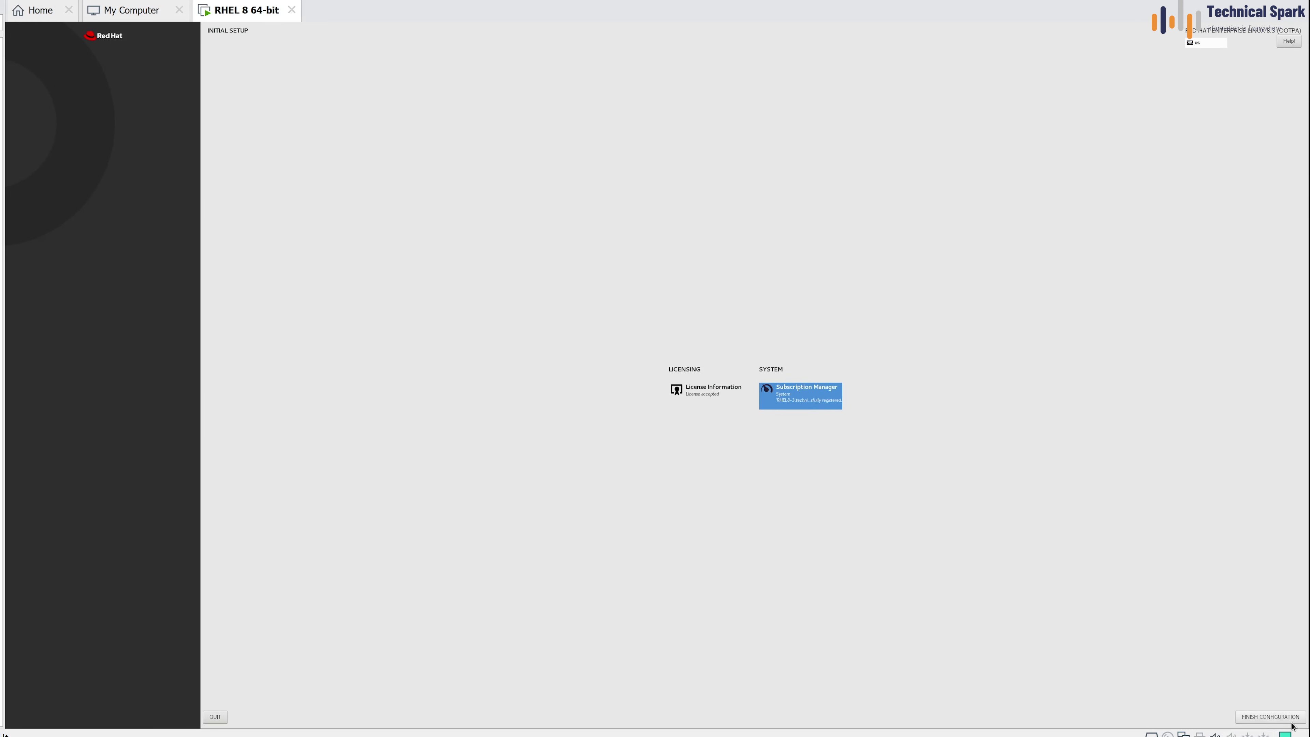
# Finish the configuration, then sign in as root through Not listed? with the root password
pyautogui.click(1253, 718)
pyautogui.click(1253, 718)
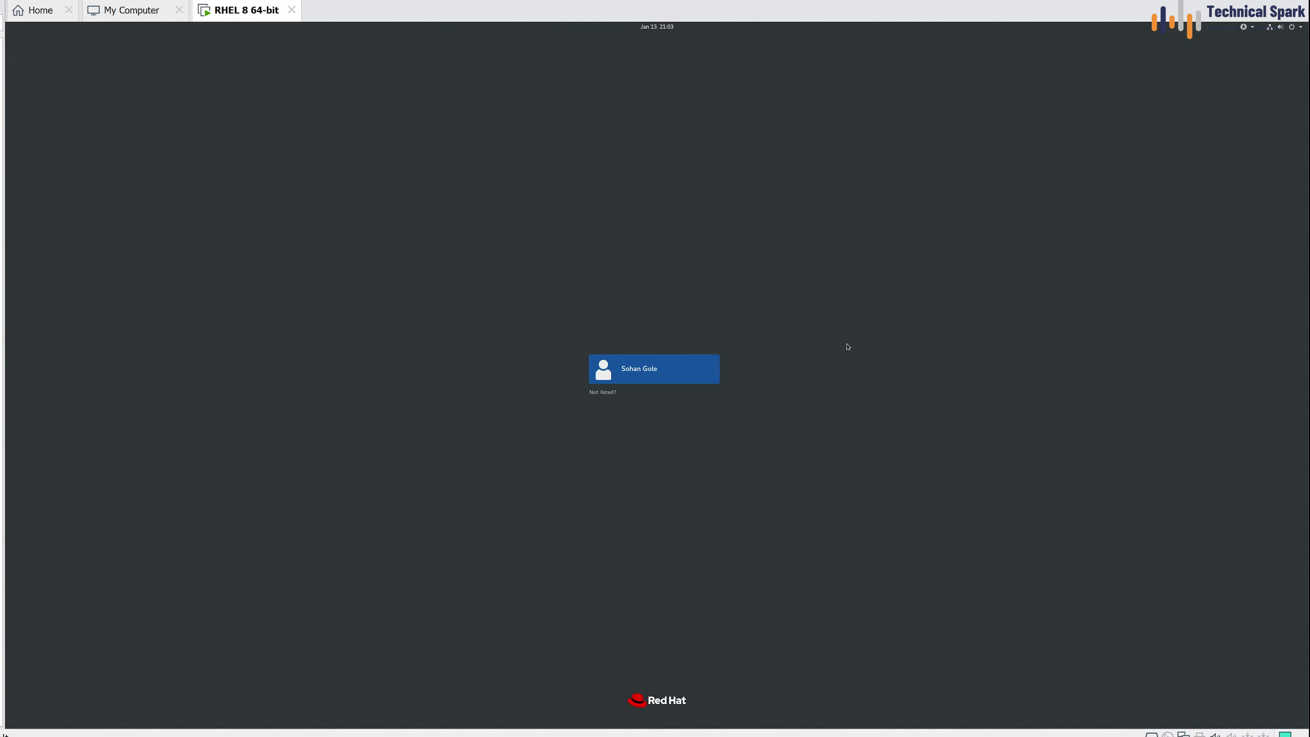
pyautogui.click(601, 393)
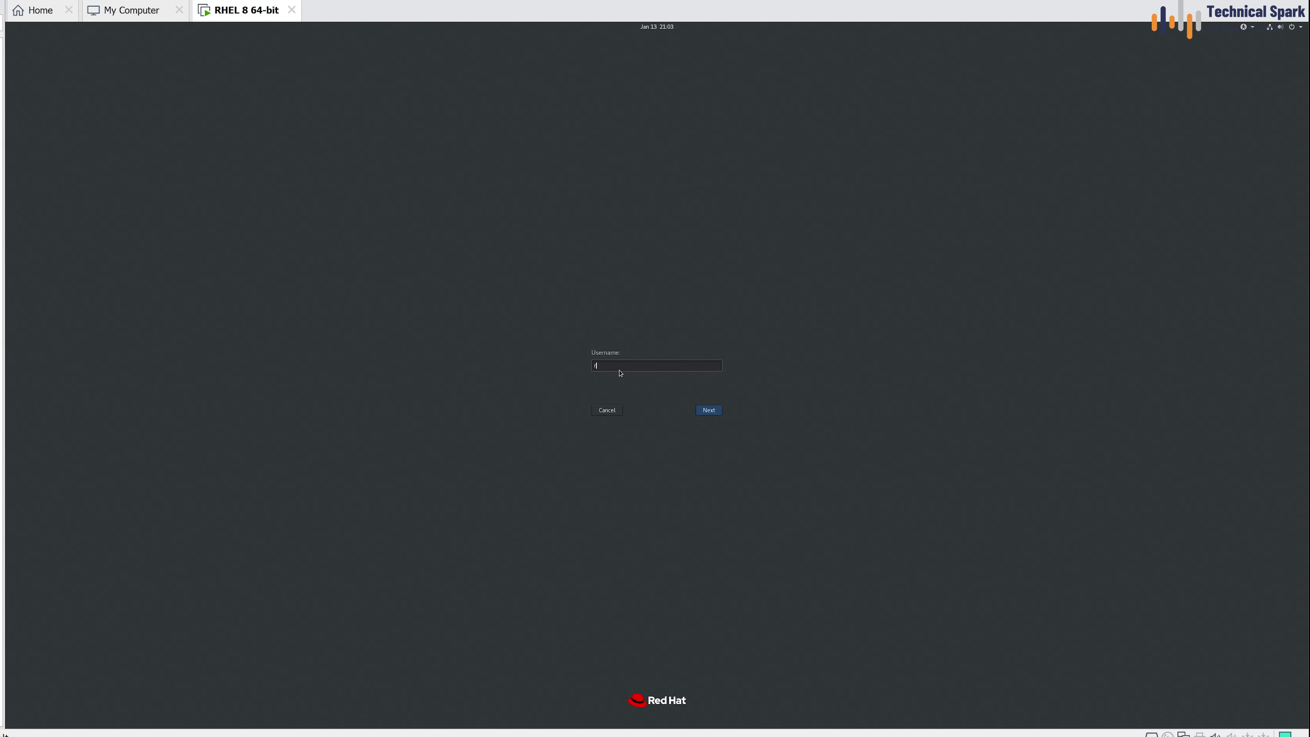
pyautogui.press('Return')
pyautogui.write('•••••')
pyautogui.press('Return')
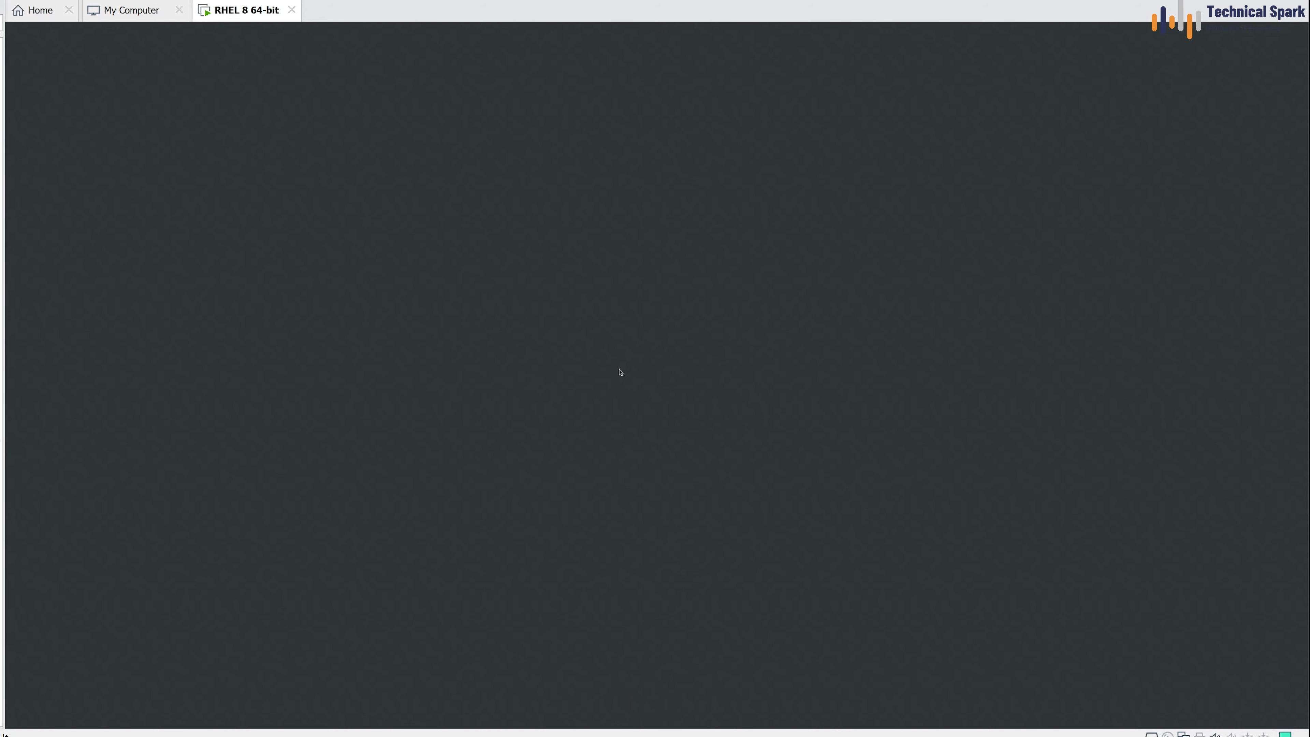